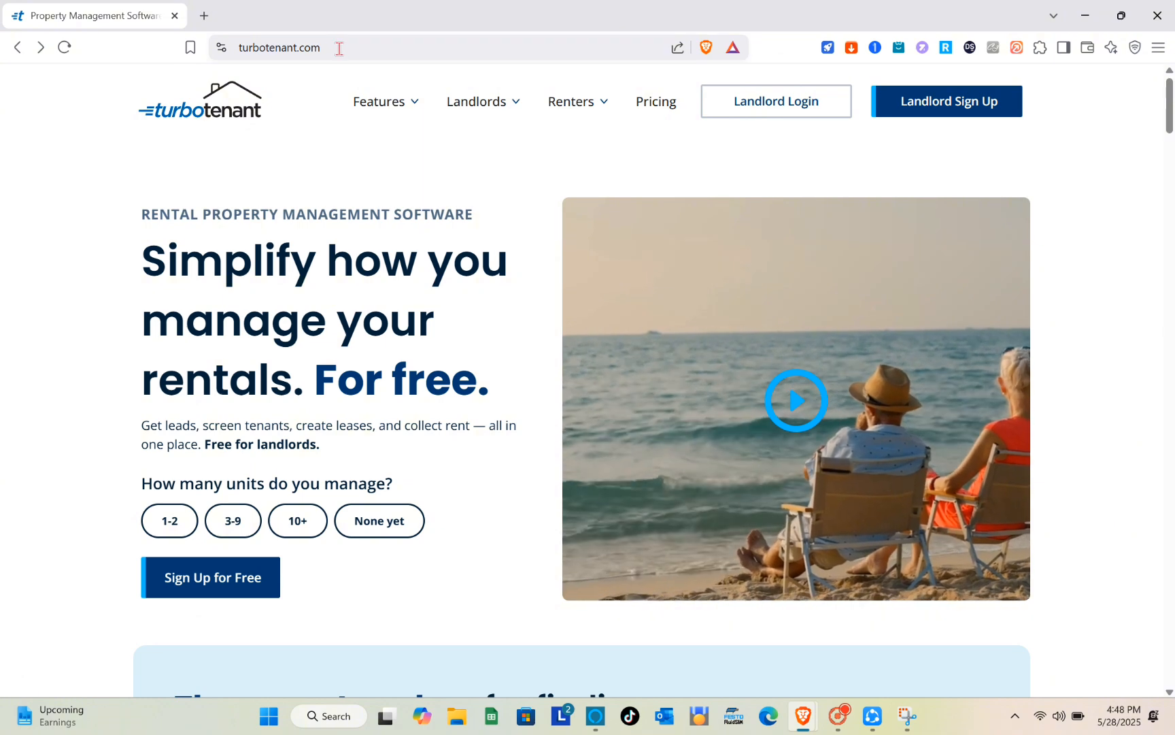
- Look over the TurboTenant home page and start the free sign-up
{"action": "left_click", "coordinate": [339, 48]}
{"action": "left_click", "coordinate": [338, 48]}
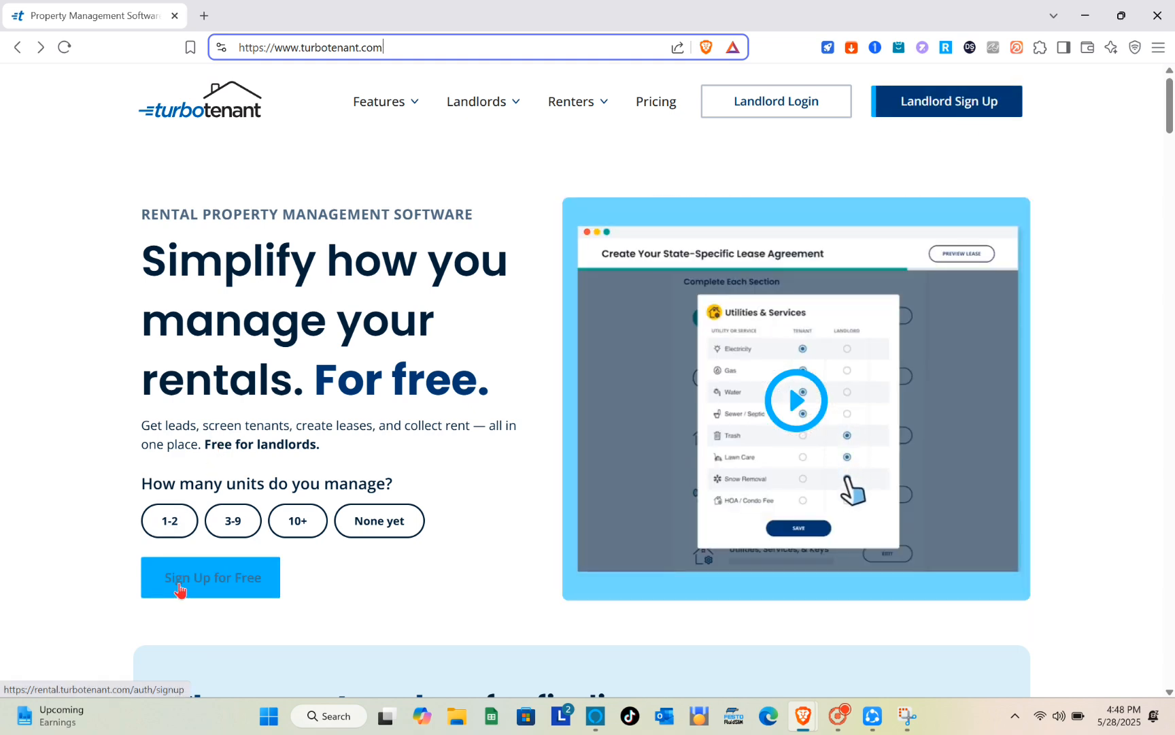
{"action": "scroll", "coordinate": [283, 547], "scroll_direction": "down", "scroll_amount": 5}
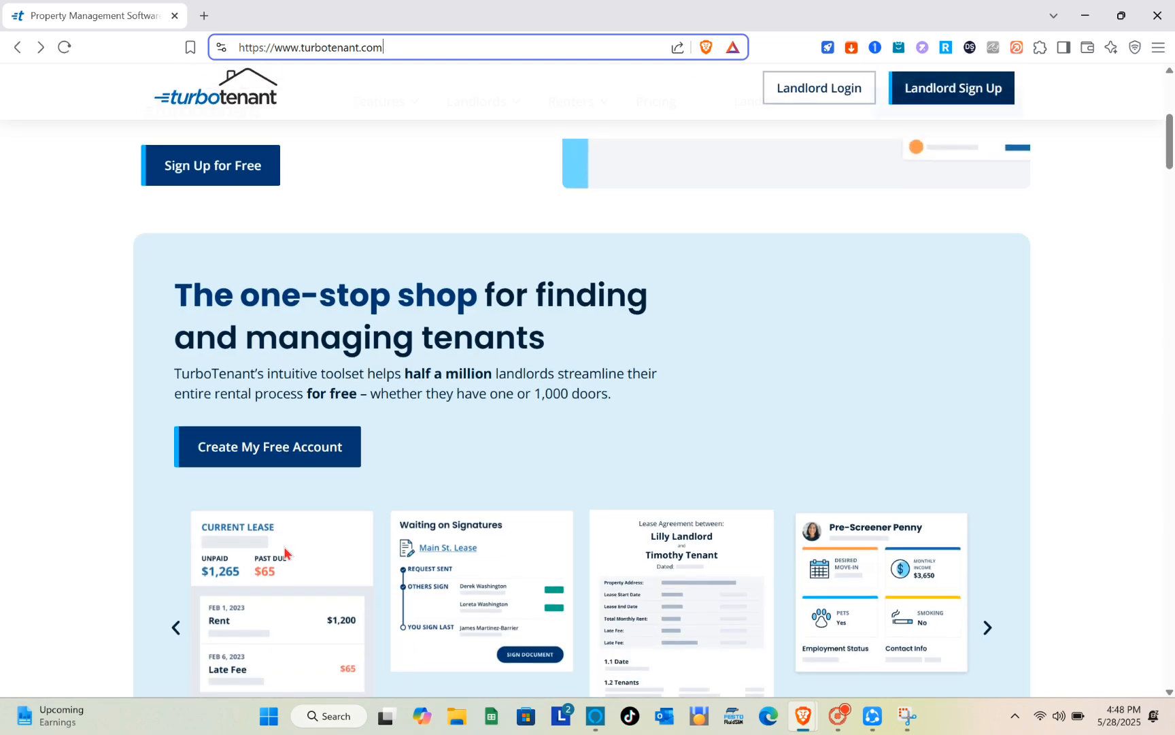
{"action": "scroll", "coordinate": [284, 552], "scroll_direction": "down", "scroll_amount": 14}
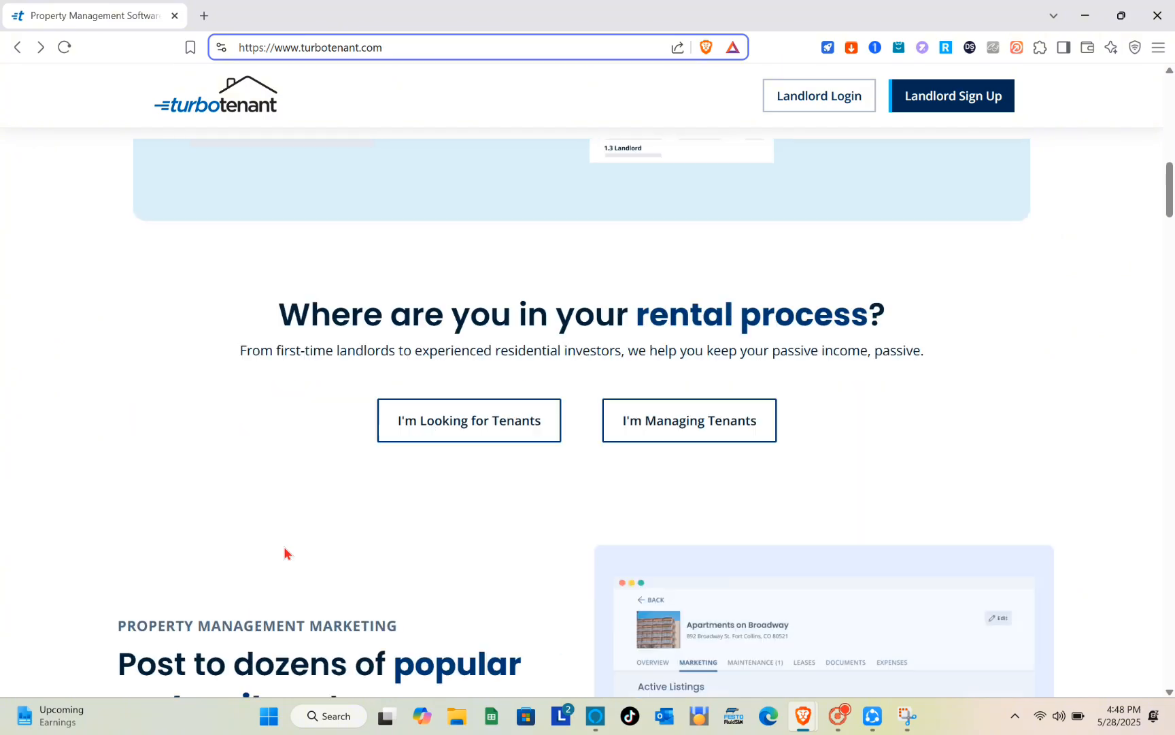
{"action": "scroll", "coordinate": [285, 552], "scroll_direction": "up", "scroll_amount": 15}
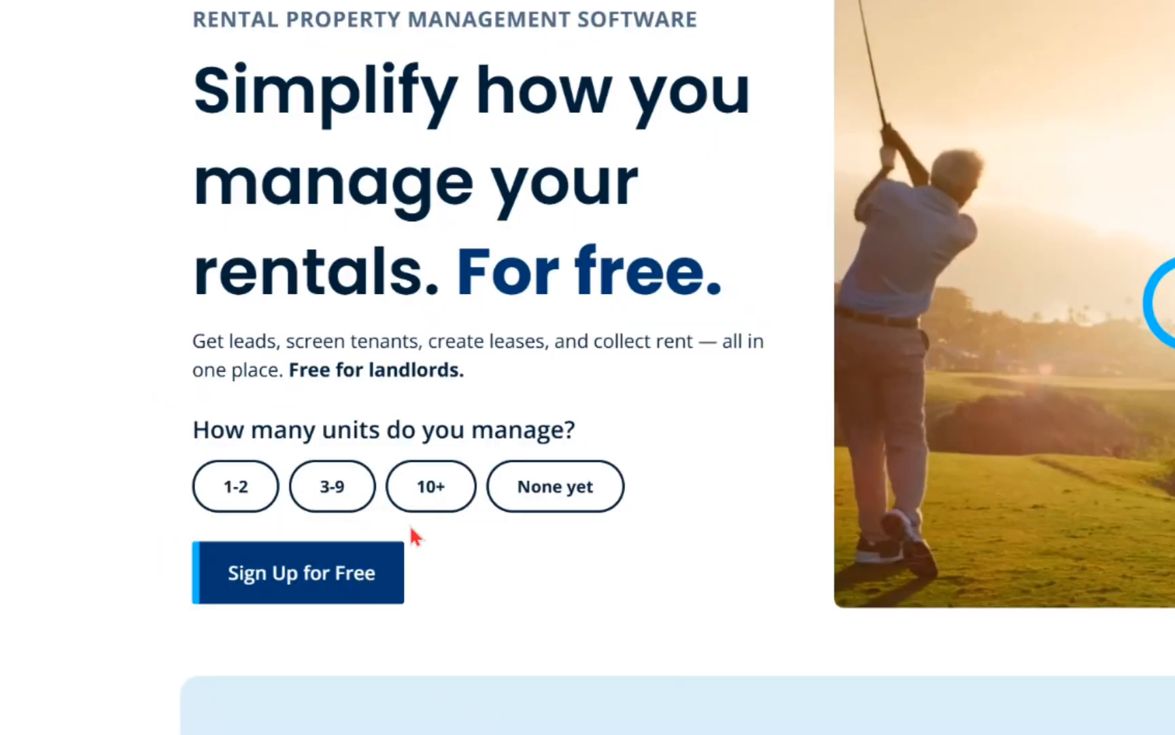
{"action": "left_click", "coordinate": [319, 600]}
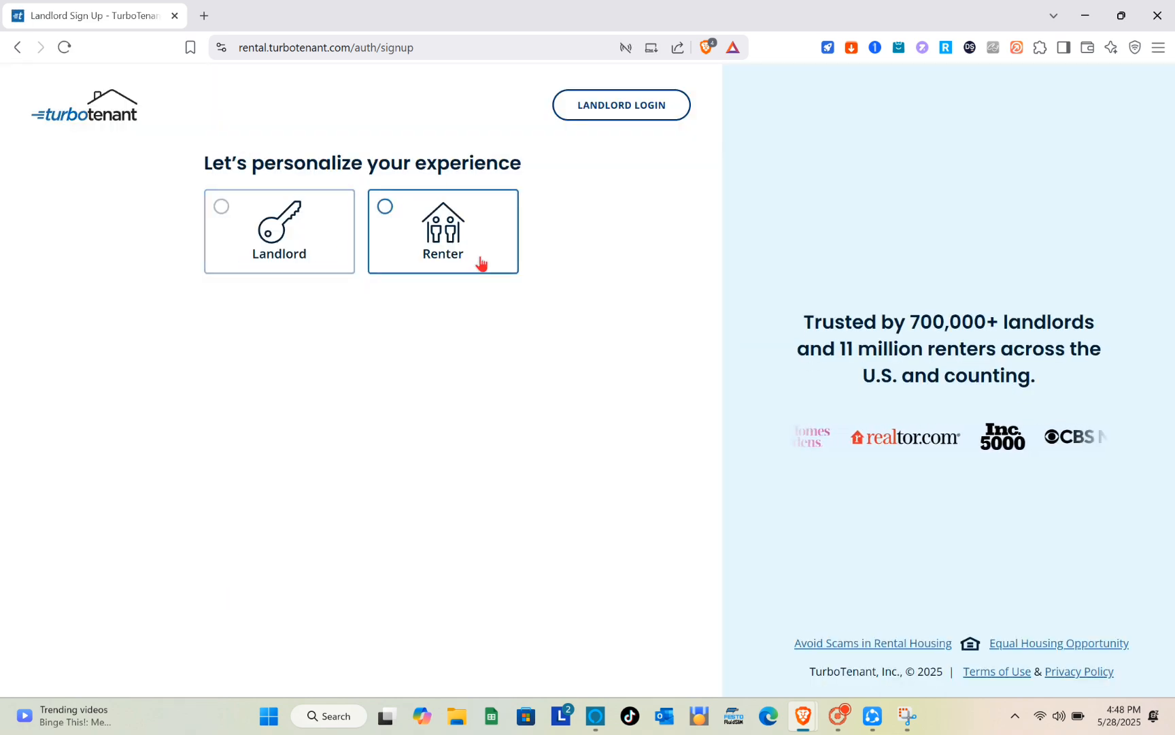
- Complete the personalization form as a landlord managing own rentals, with 2 units and less than a year of experience, and submit it
{"action": "left_click", "coordinate": [270, 253]}
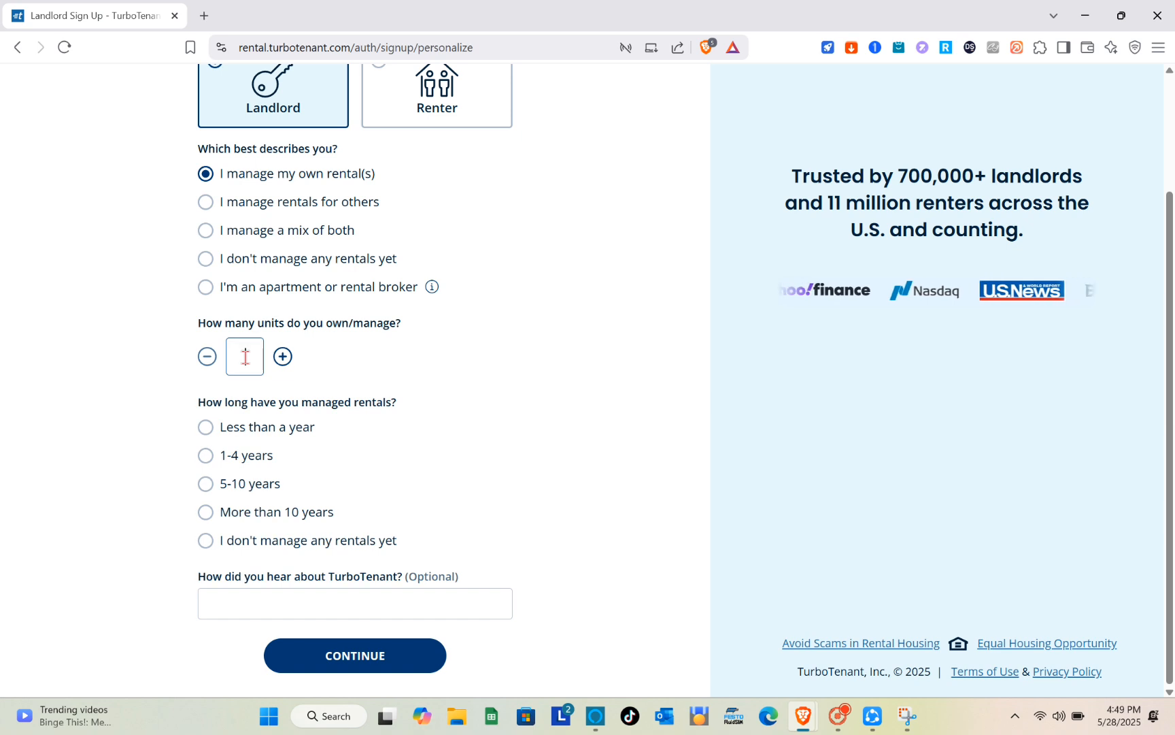
{"action": "left_click", "coordinate": [244, 356]}
{"action": "type", "text": "2"}
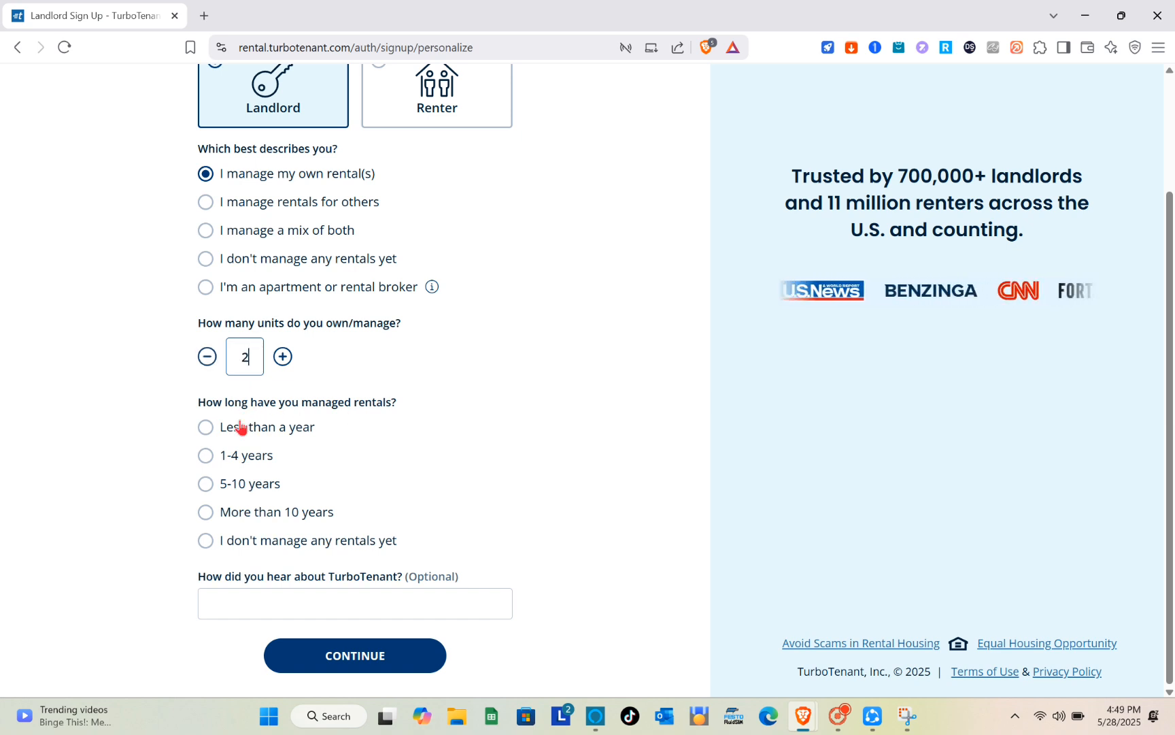
{"action": "left_click", "coordinate": [206, 427]}
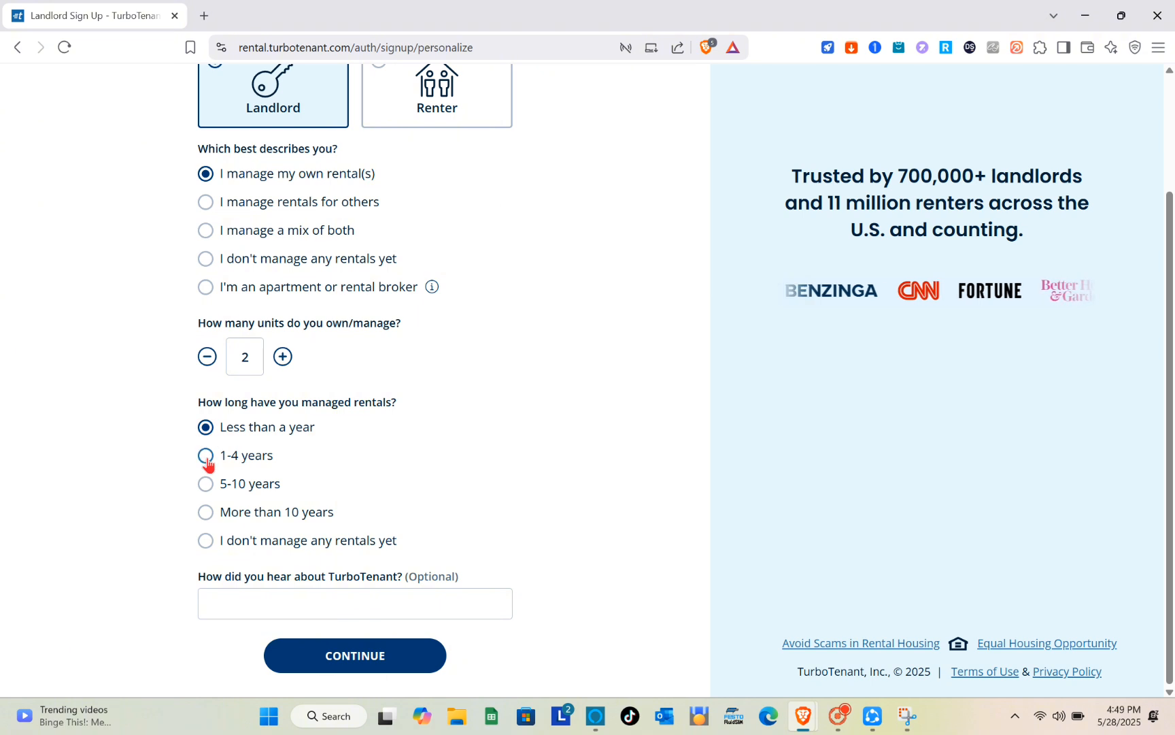
{"action": "left_click", "coordinate": [207, 457]}
{"action": "left_click", "coordinate": [207, 429]}
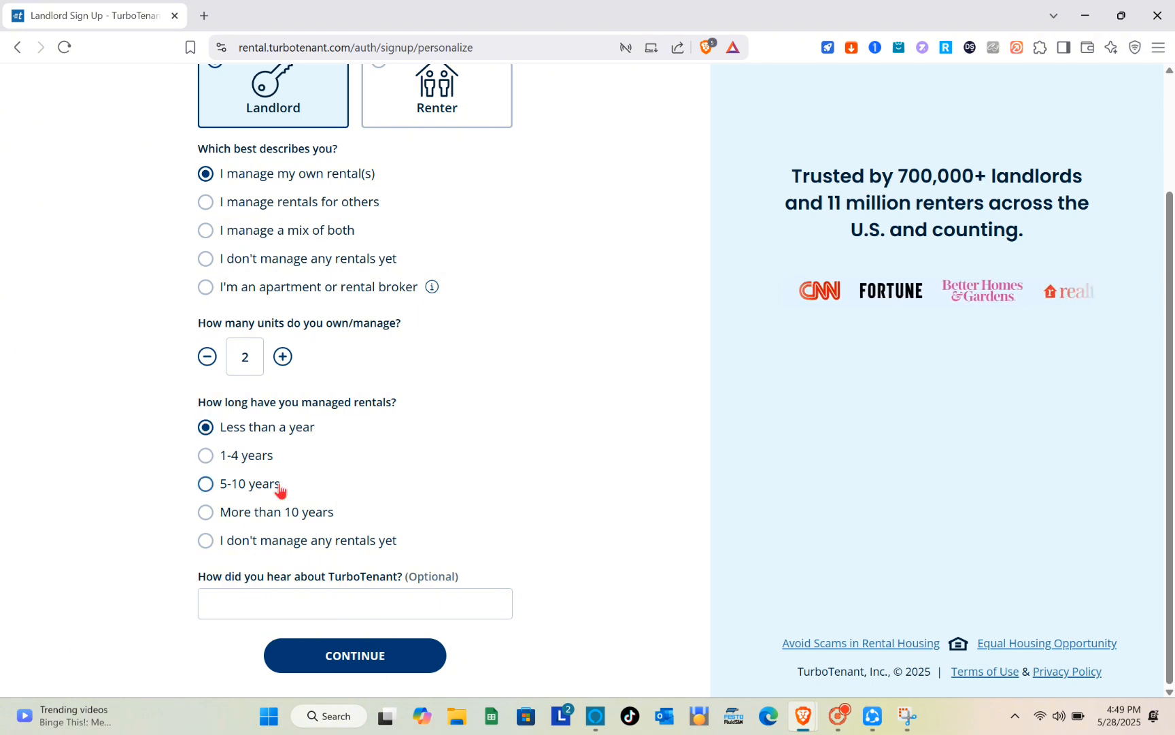
{"action": "left_click", "coordinate": [301, 601]}
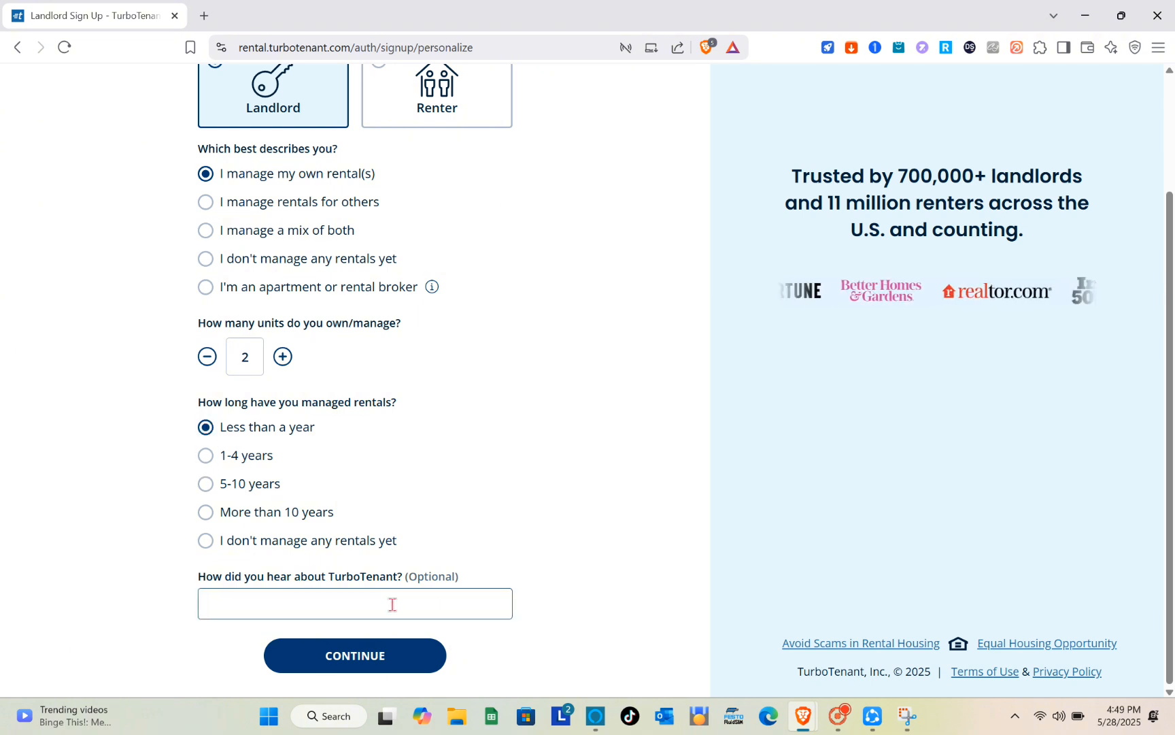
{"action": "left_click", "coordinate": [400, 659]}
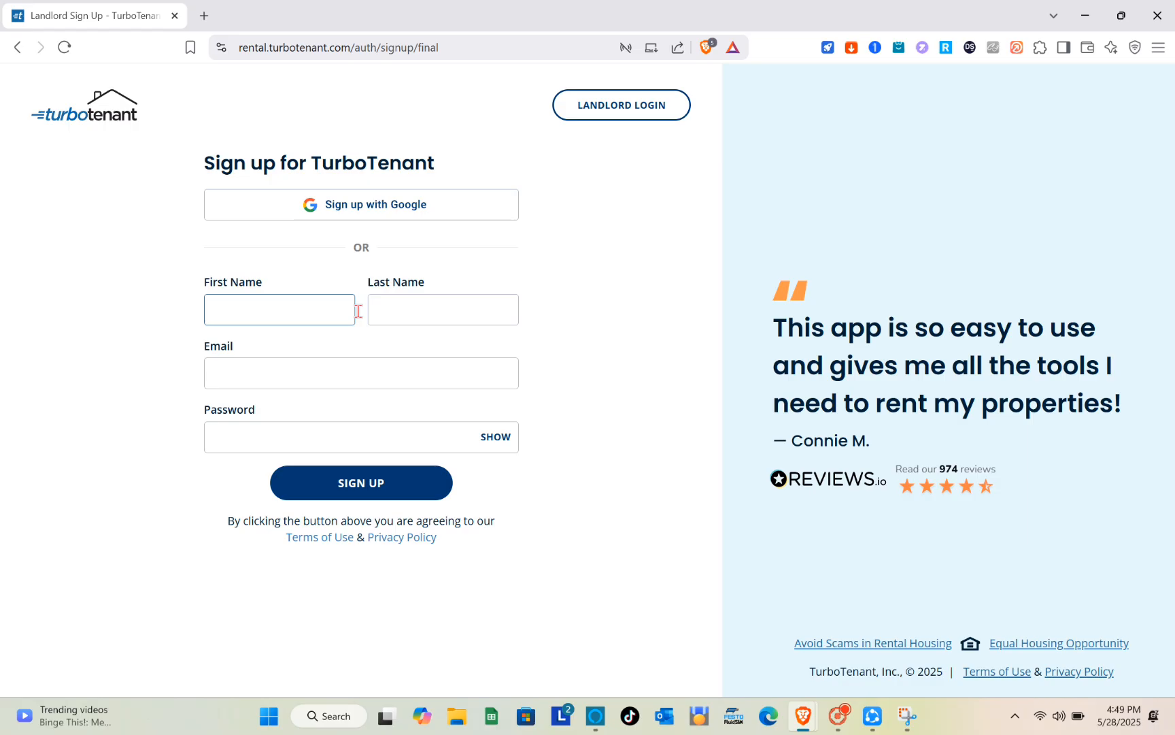
- Try to sign up with a Google account
{"action": "left_click", "coordinate": [291, 392]}
{"action": "left_click", "coordinate": [270, 434]}
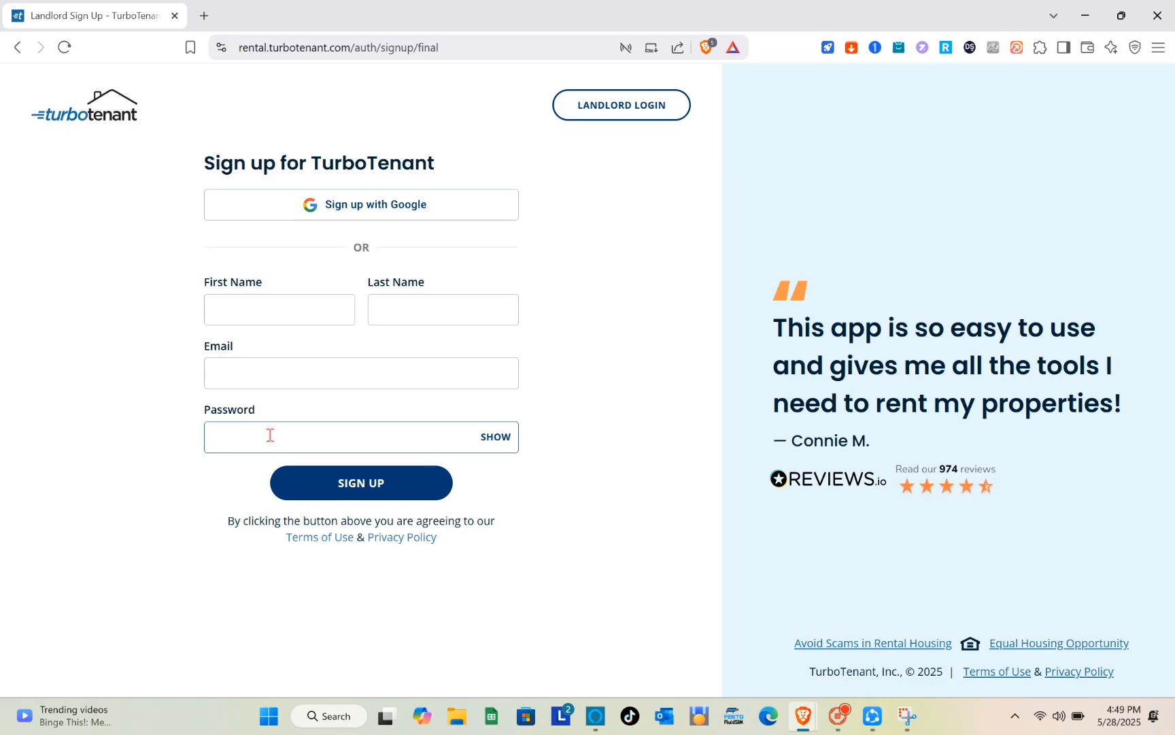
{"action": "left_click", "coordinate": [269, 259]}
{"action": "left_click", "coordinate": [330, 207]}
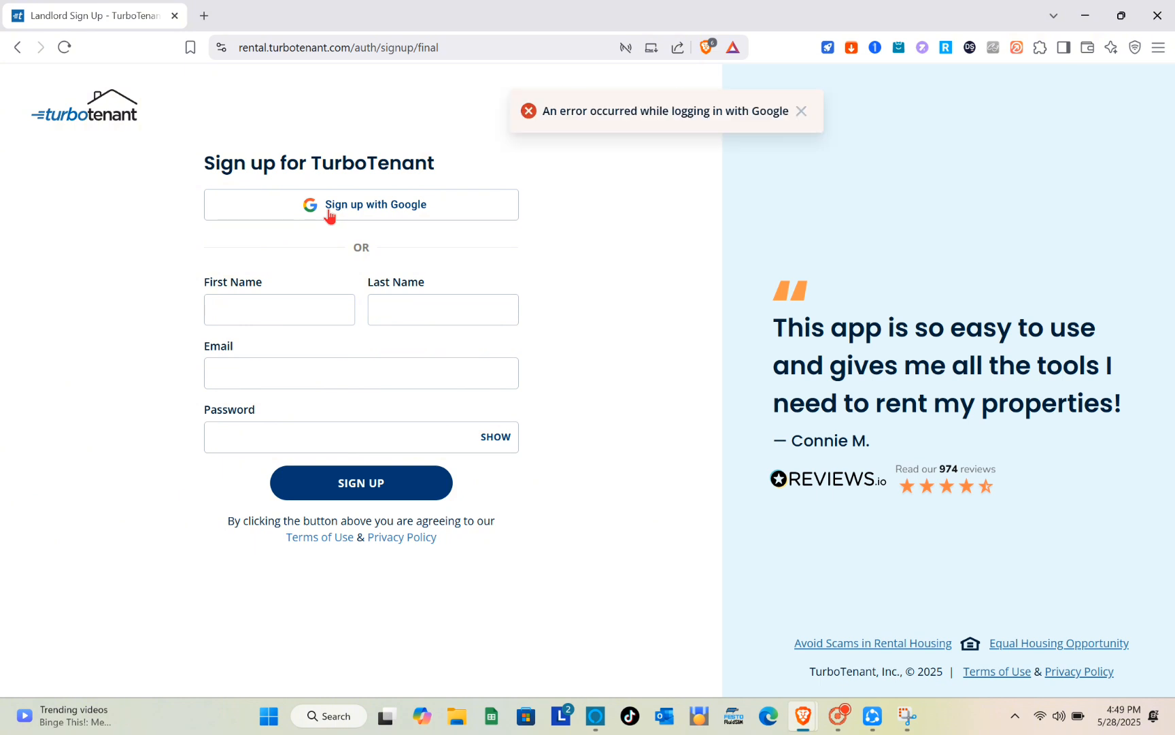
- Submit the sign-up with the name, e-mail and account password, and save the login in the browser
{"action": "left_click", "coordinate": [363, 575]}
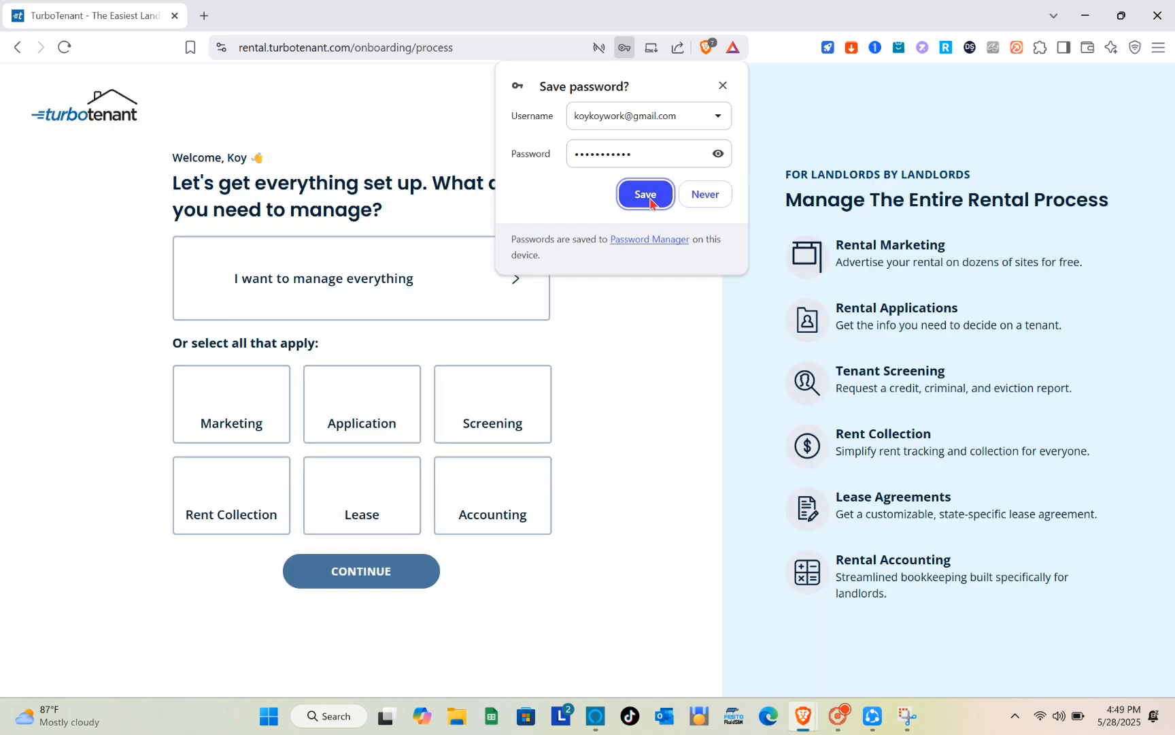
{"action": "left_click", "coordinate": [665, 197]}
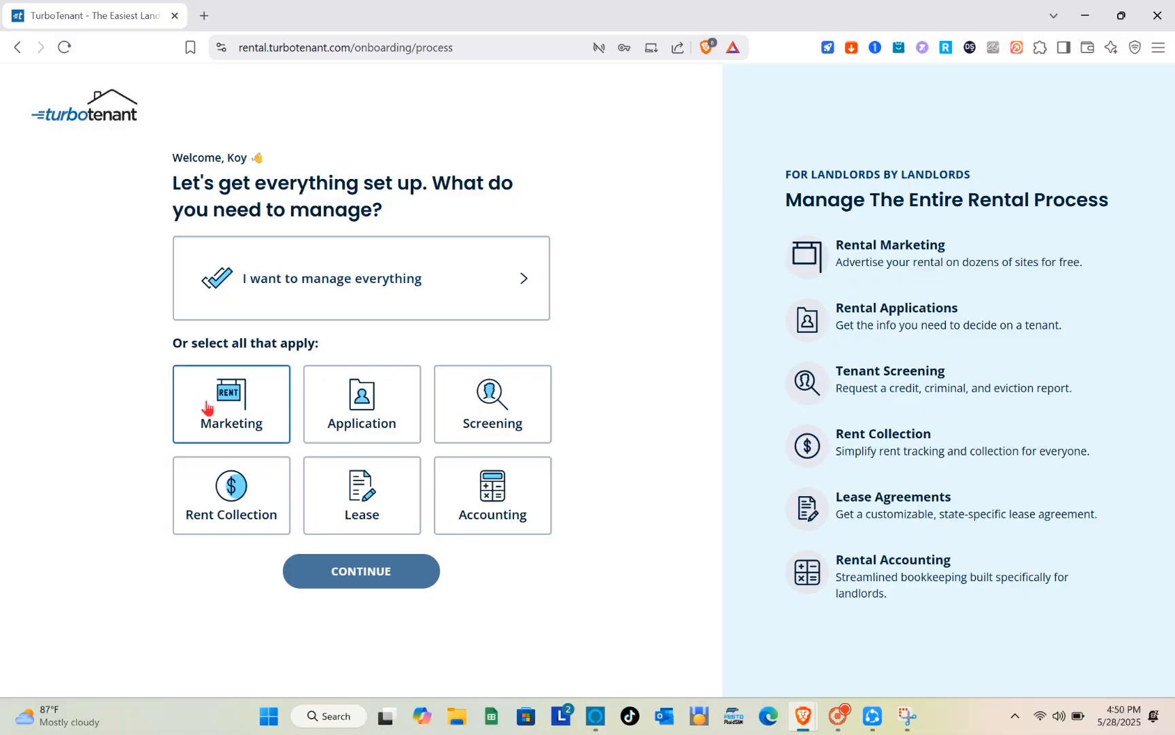
- Select Marketing, Application, Screening, Rent Collection, Lease and Accounting as the areas to manage, and submit the selection
{"action": "left_click", "coordinate": [257, 402]}
{"action": "left_click", "coordinate": [364, 412]}
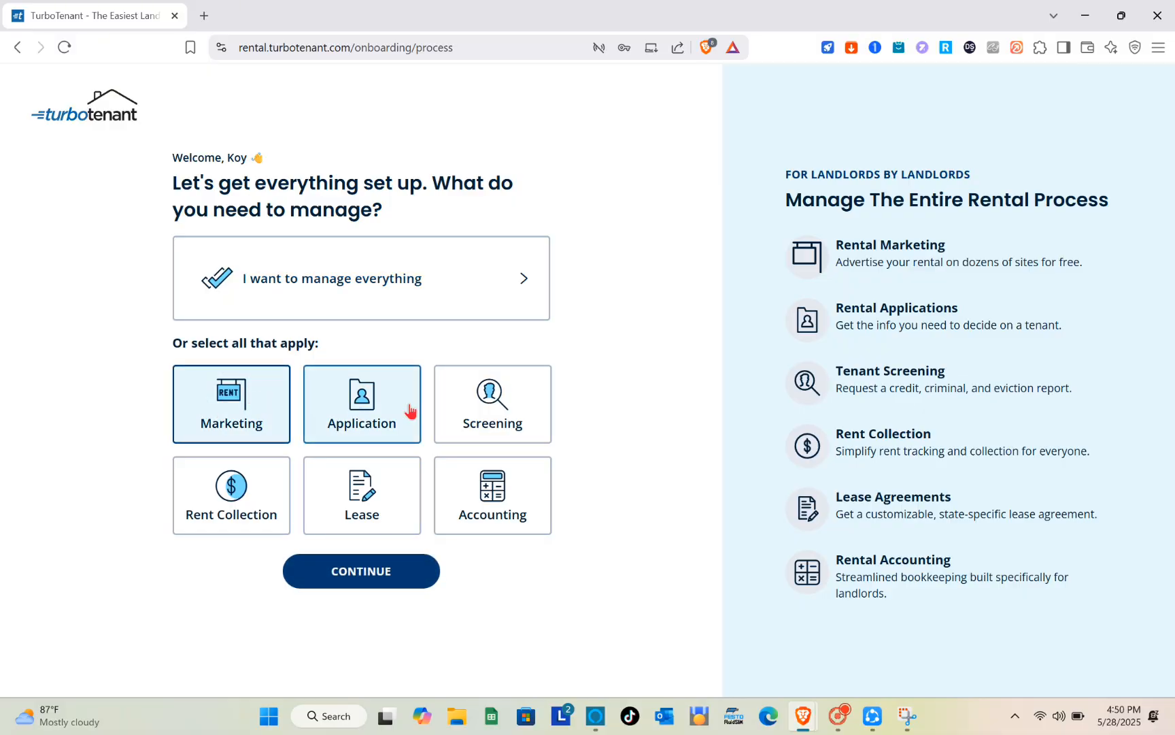
{"action": "left_click", "coordinate": [465, 415]}
{"action": "left_click", "coordinate": [248, 486]}
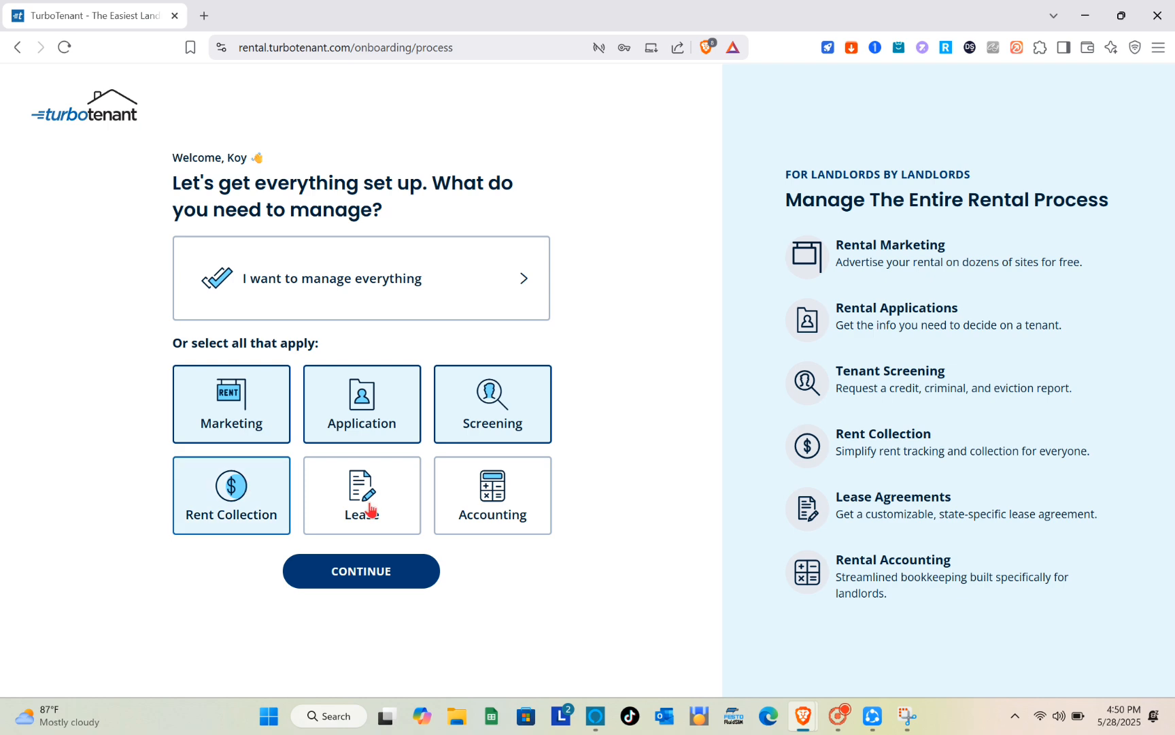
{"action": "left_click", "coordinate": [382, 515]}
{"action": "left_click", "coordinate": [491, 506]}
{"action": "left_click", "coordinate": [392, 576]}
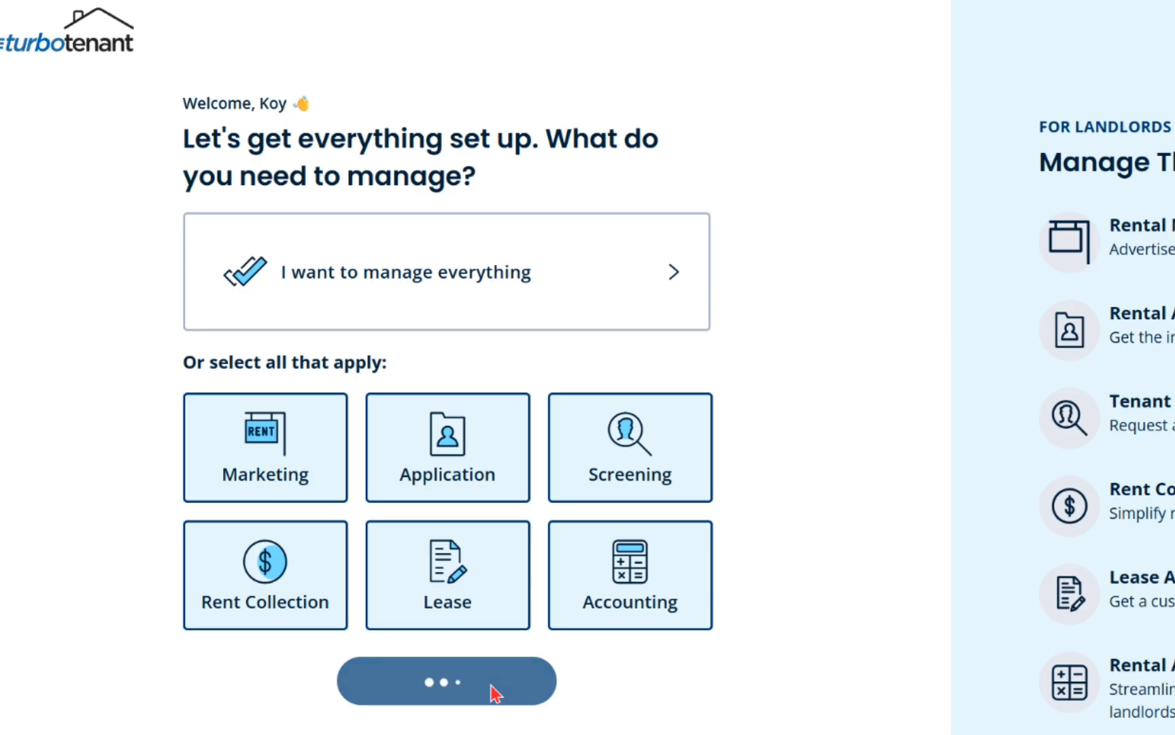
- Enter the street address and city of the first unit
{"action": "left_click", "coordinate": [291, 240]}
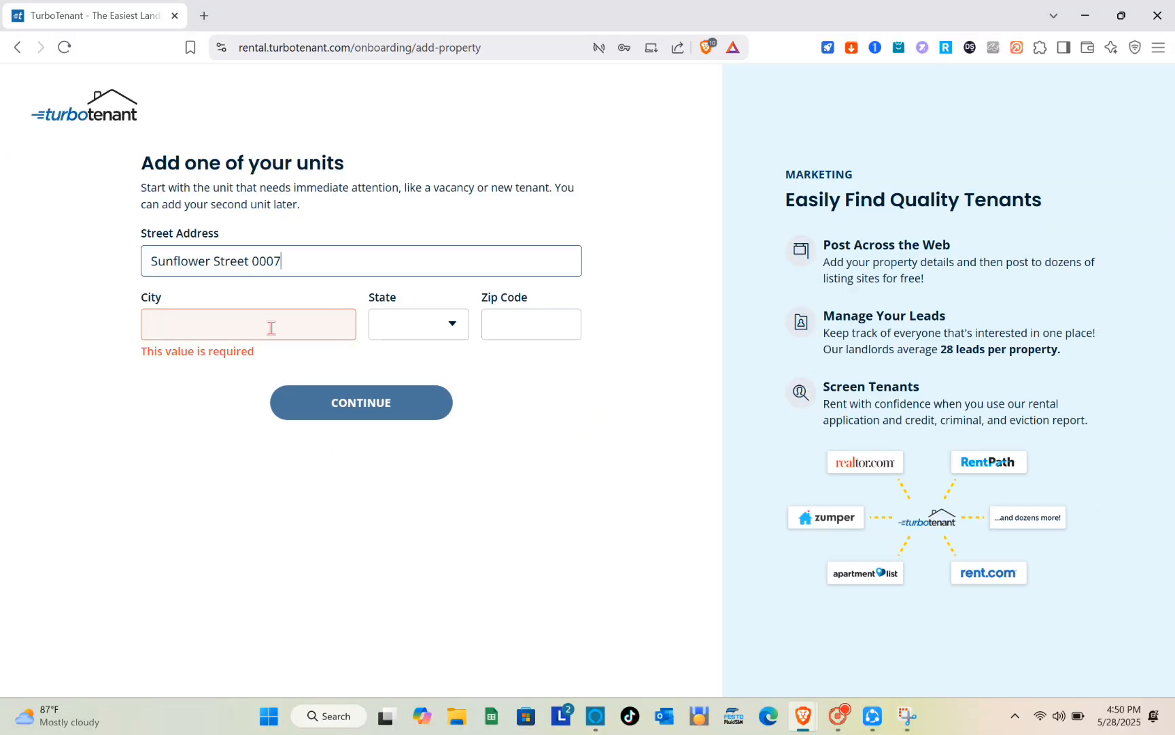
{"action": "left_click", "coordinate": [271, 328]}
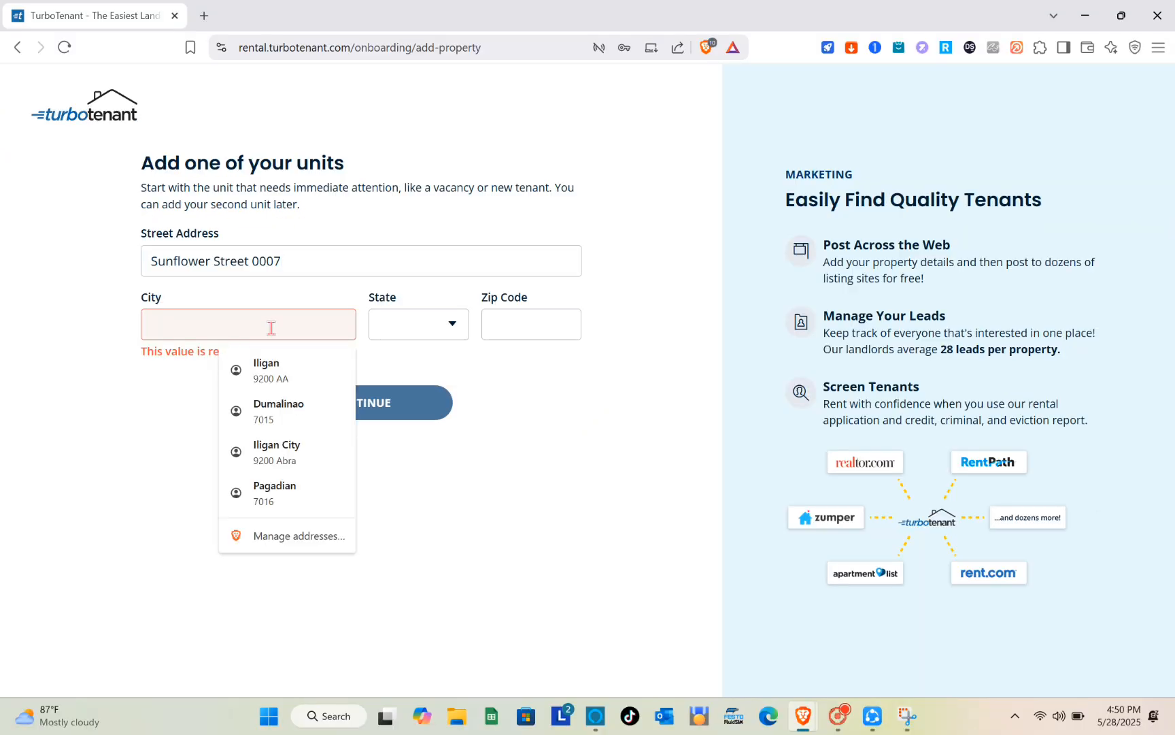
{"action": "type", "text": "Quezon"}
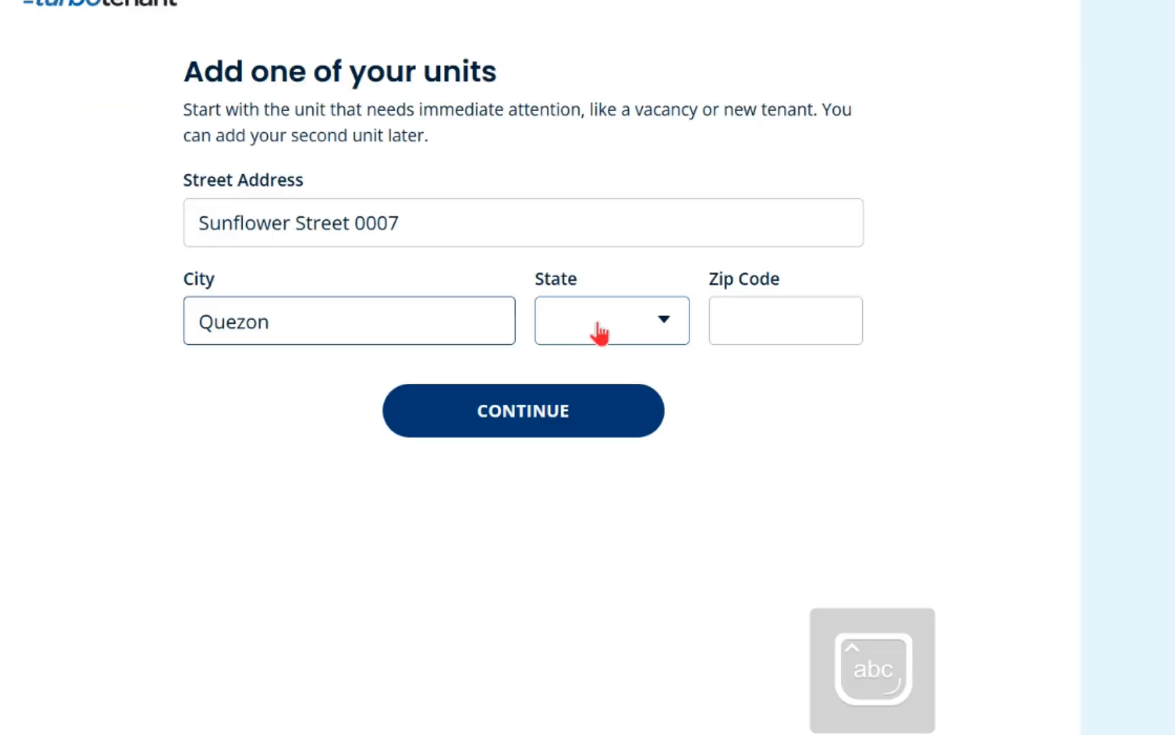
- Set the unit's state to AZ and continue to the rental details
{"action": "left_click", "coordinate": [409, 332]}
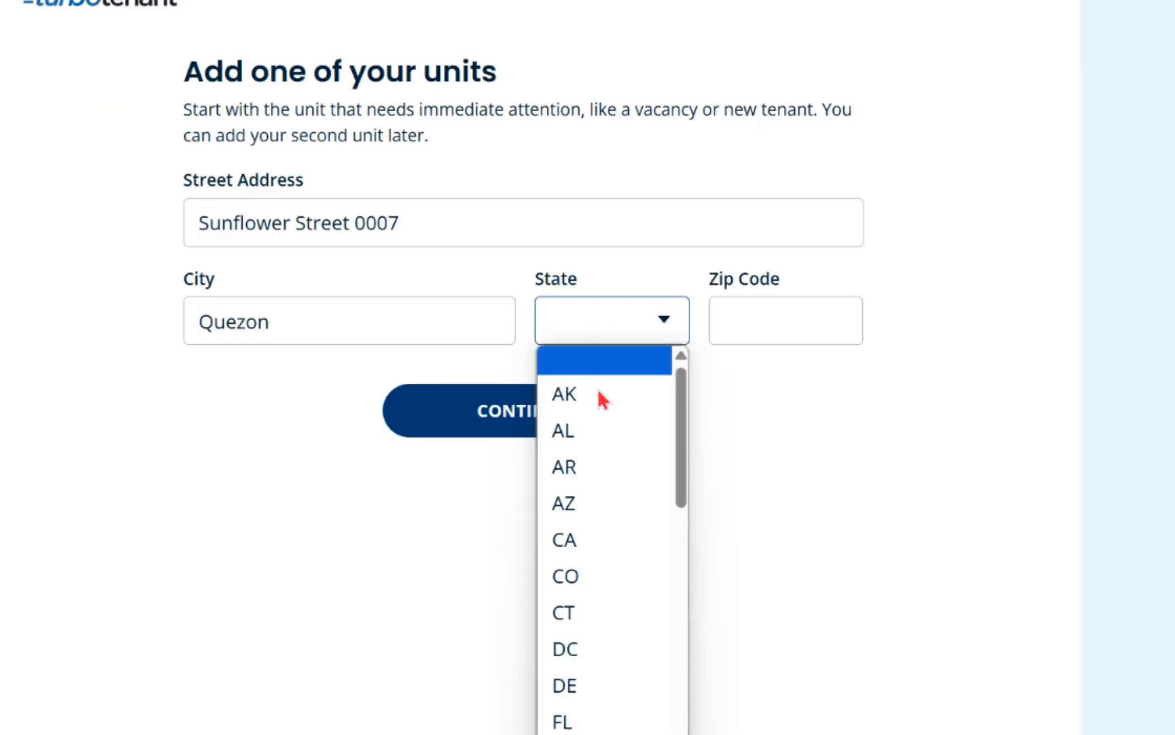
{"action": "scroll", "coordinate": [591, 541], "scroll_direction": "down", "scroll_amount": 10}
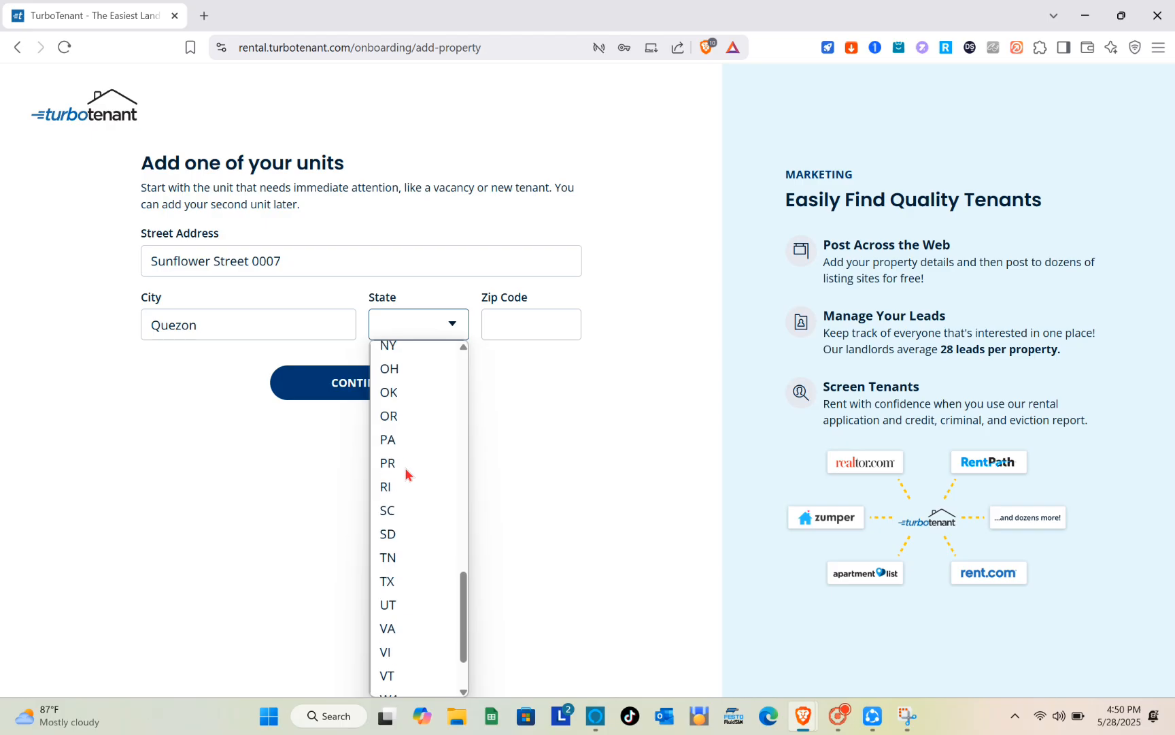
{"action": "scroll", "coordinate": [406, 474], "scroll_direction": "up", "scroll_amount": 3}
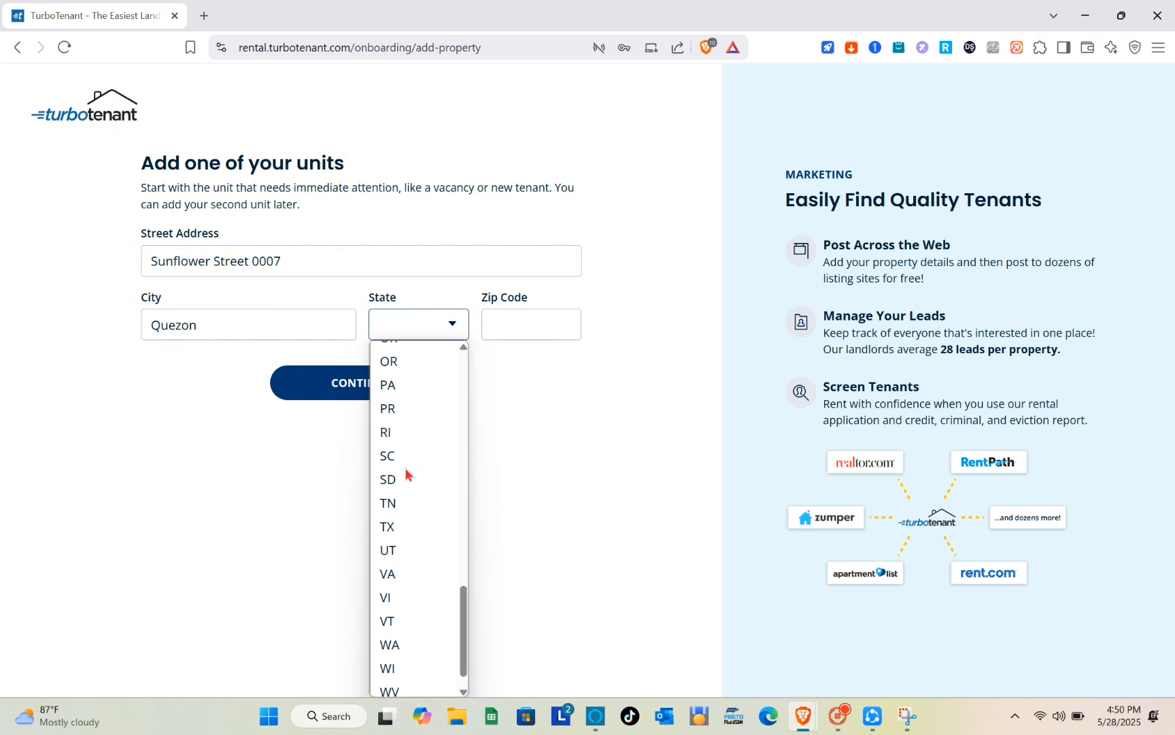
{"action": "scroll", "coordinate": [406, 474], "scroll_direction": "up", "scroll_amount": 1}
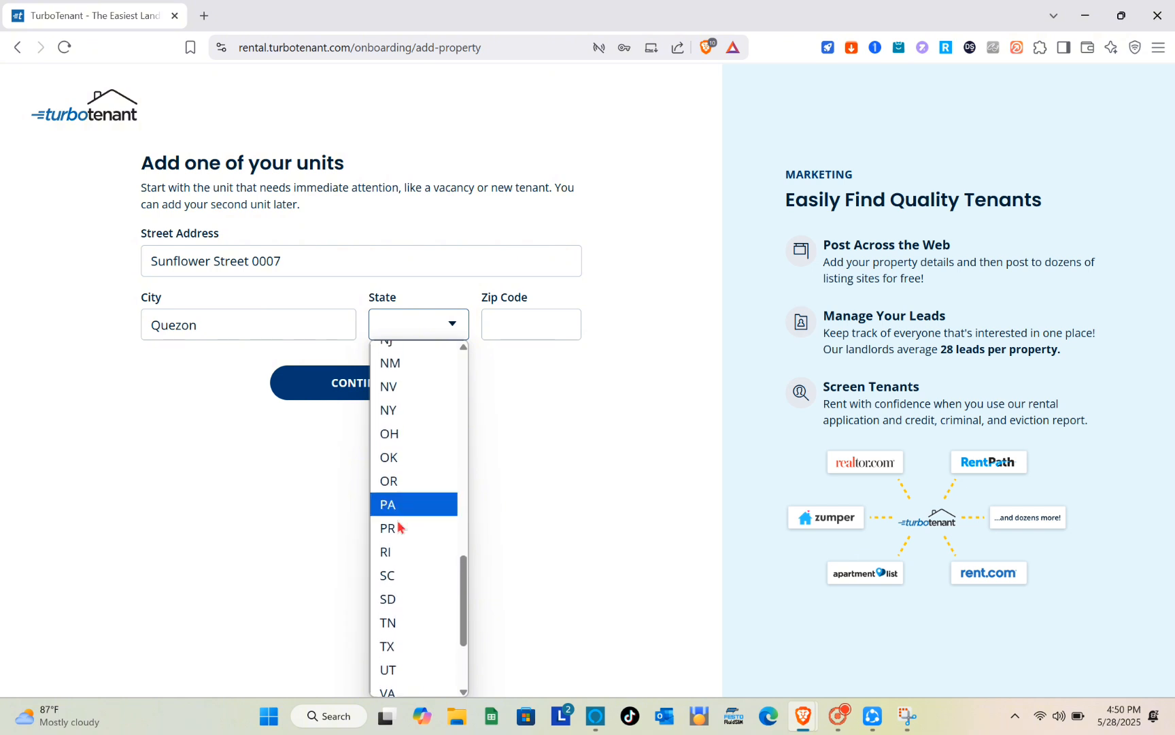
{"action": "scroll", "coordinate": [398, 525], "scroll_direction": "up", "scroll_amount": 6}
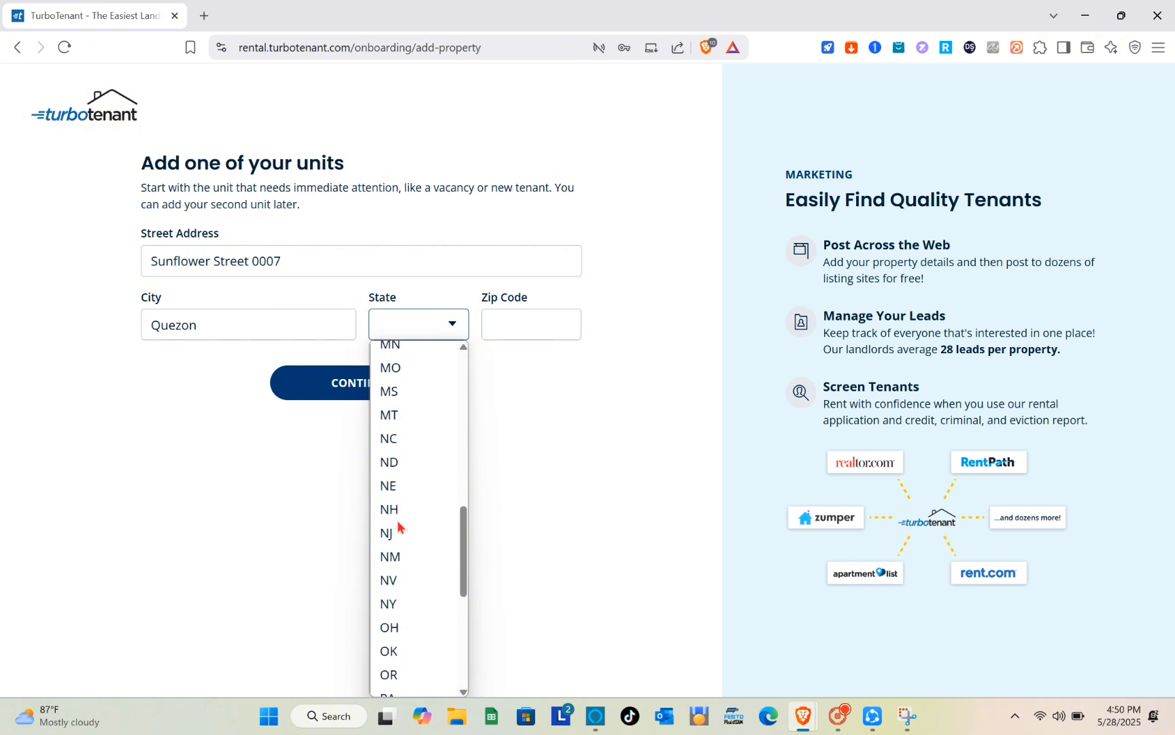
{"action": "scroll", "coordinate": [399, 396], "scroll_direction": "up", "scroll_amount": 3}
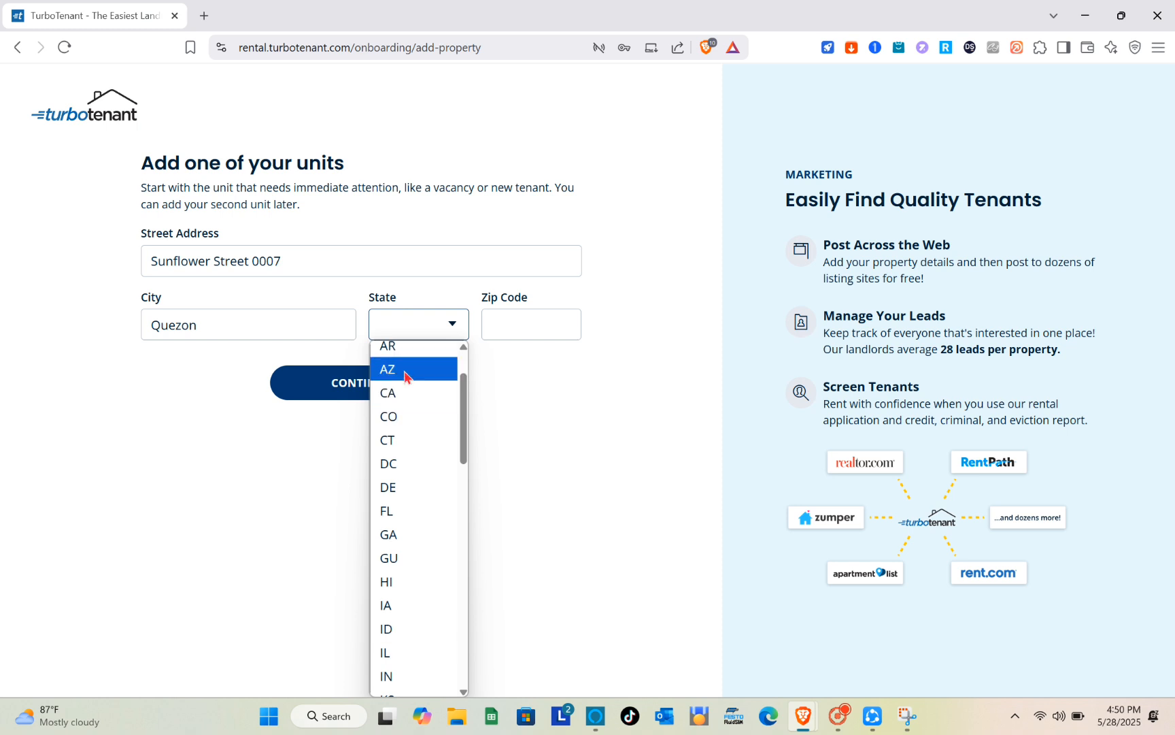
{"action": "left_click", "coordinate": [406, 375]}
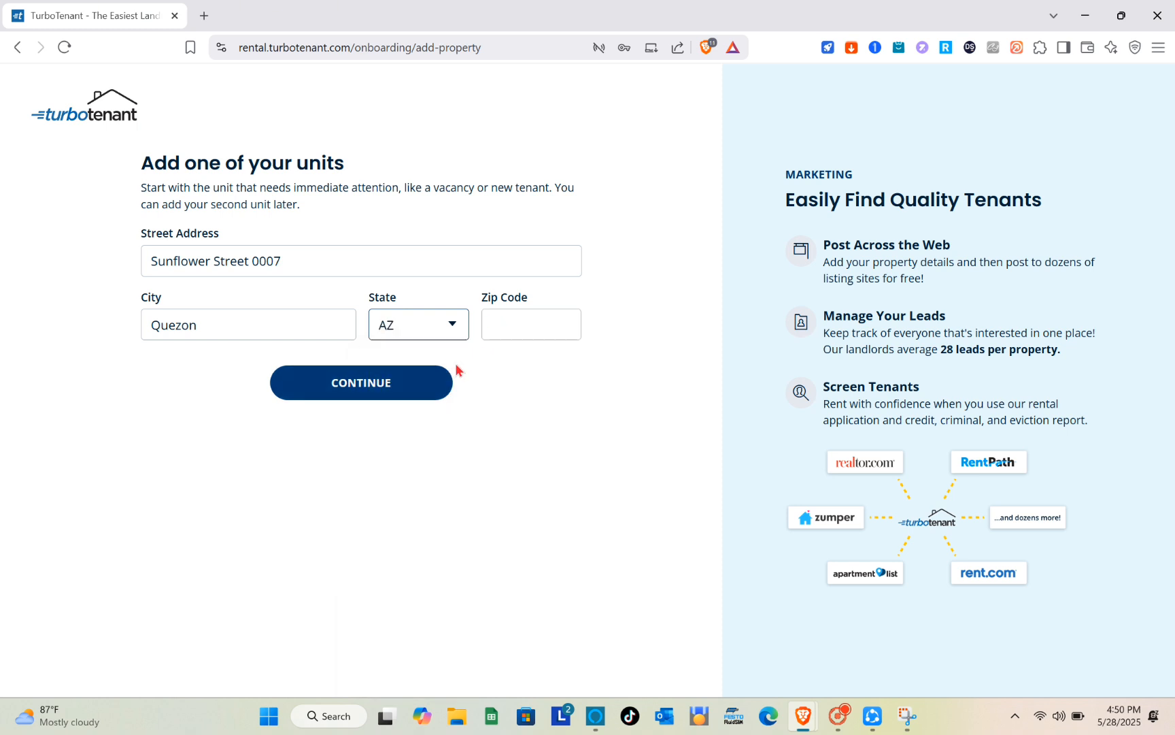
{"action": "left_click", "coordinate": [414, 387]}
- Enter 4 beds and 2 baths in the rental details and continue to the property type choice
{"action": "left_click", "coordinate": [173, 447]}
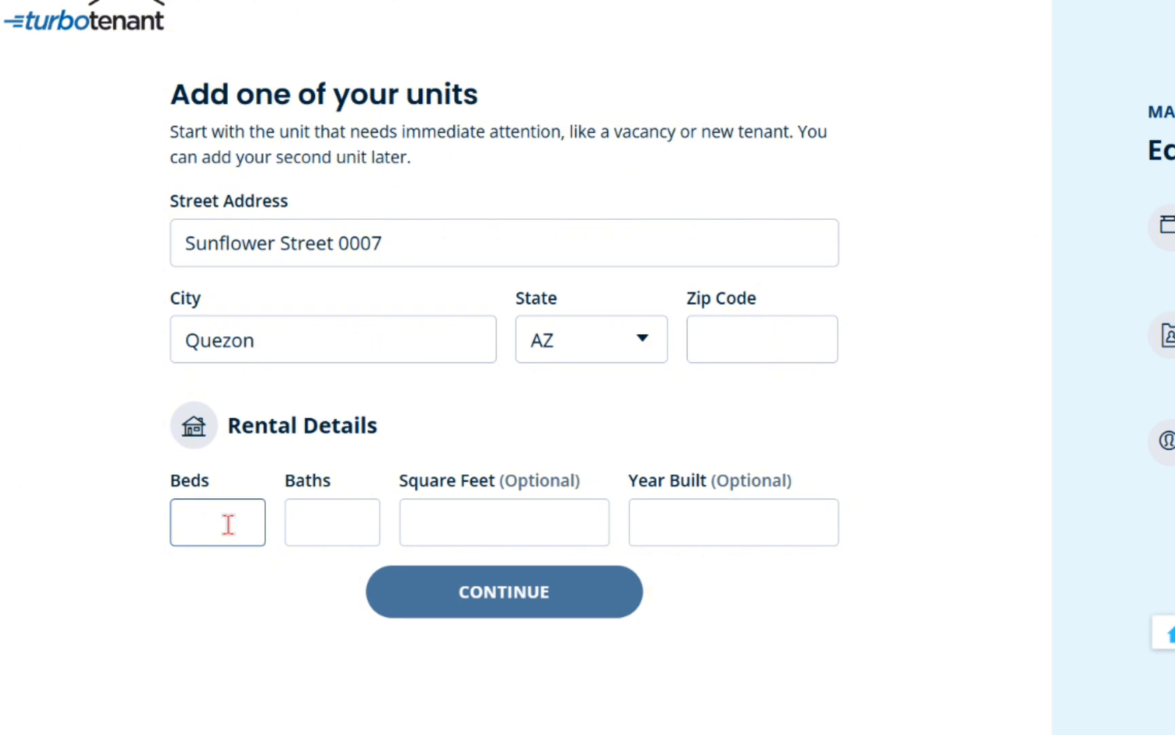
{"action": "type", "text": "4"}
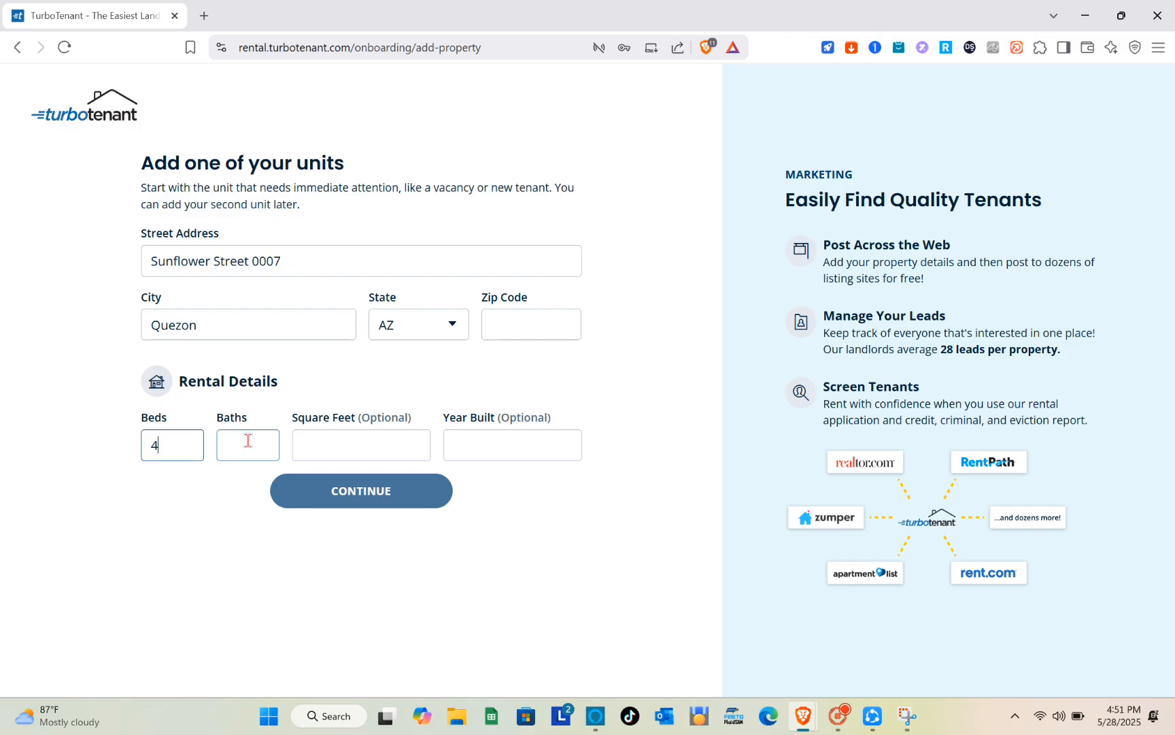
{"action": "left_click", "coordinate": [333, 516]}
{"action": "type", "text": "2"}
{"action": "left_click", "coordinate": [473, 524]}
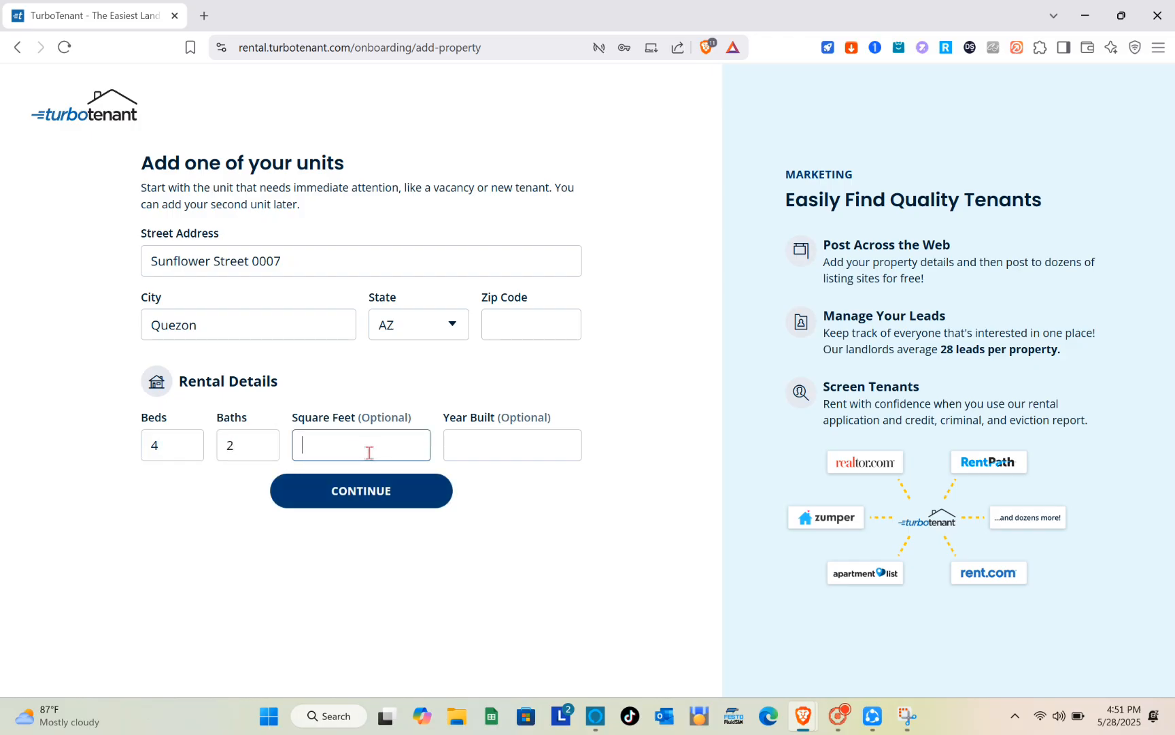
{"action": "left_click", "coordinate": [393, 497]}
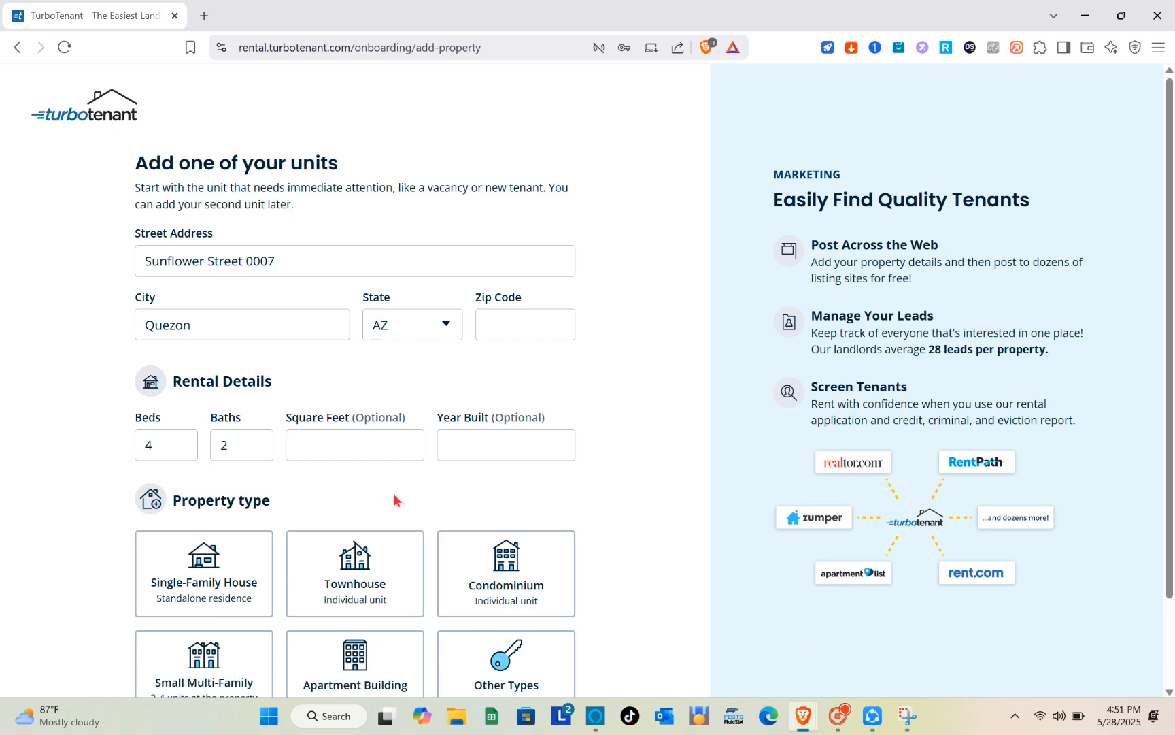
- Set the unit's property type to Single-Family House
{"action": "scroll", "coordinate": [394, 500], "scroll_direction": "down", "scroll_amount": 2}
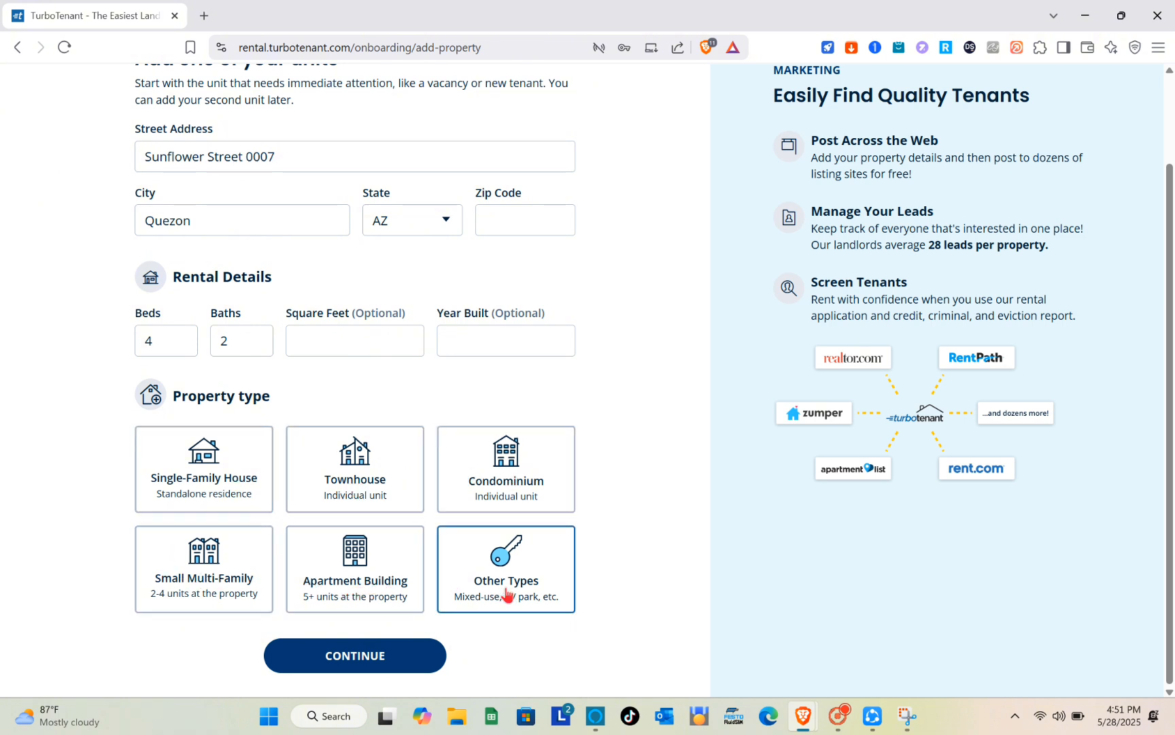
{"action": "left_click", "coordinate": [349, 582]}
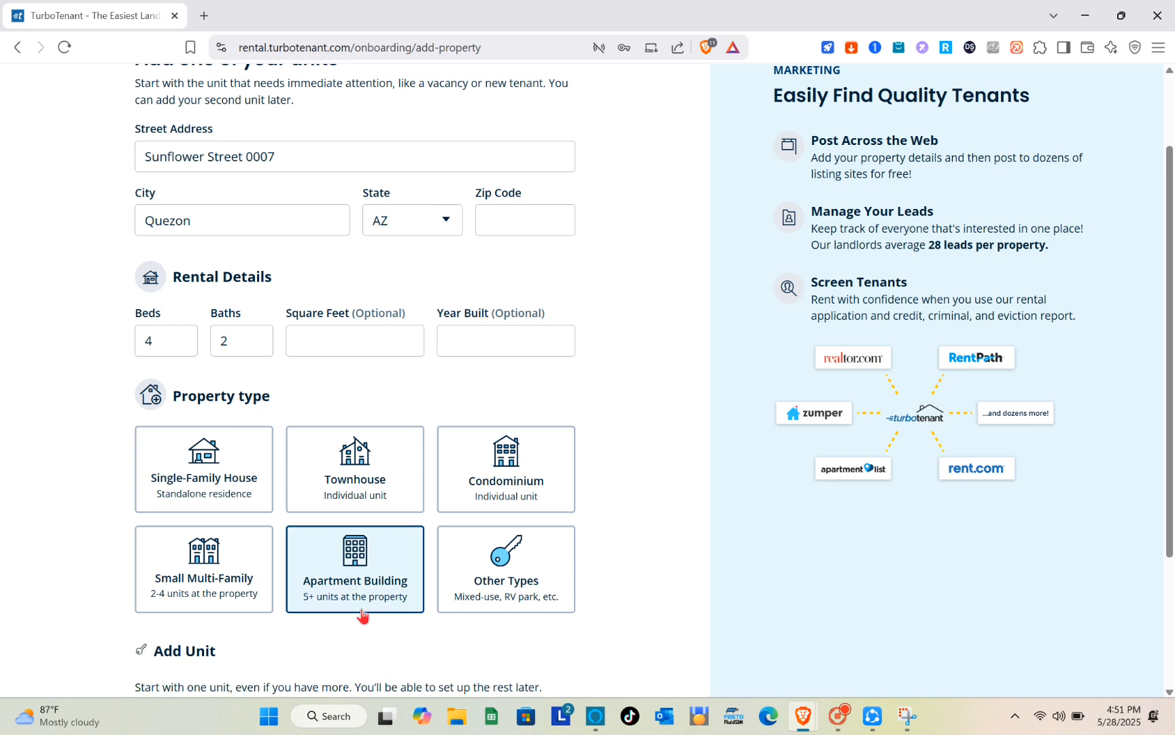
{"action": "left_click", "coordinate": [230, 475]}
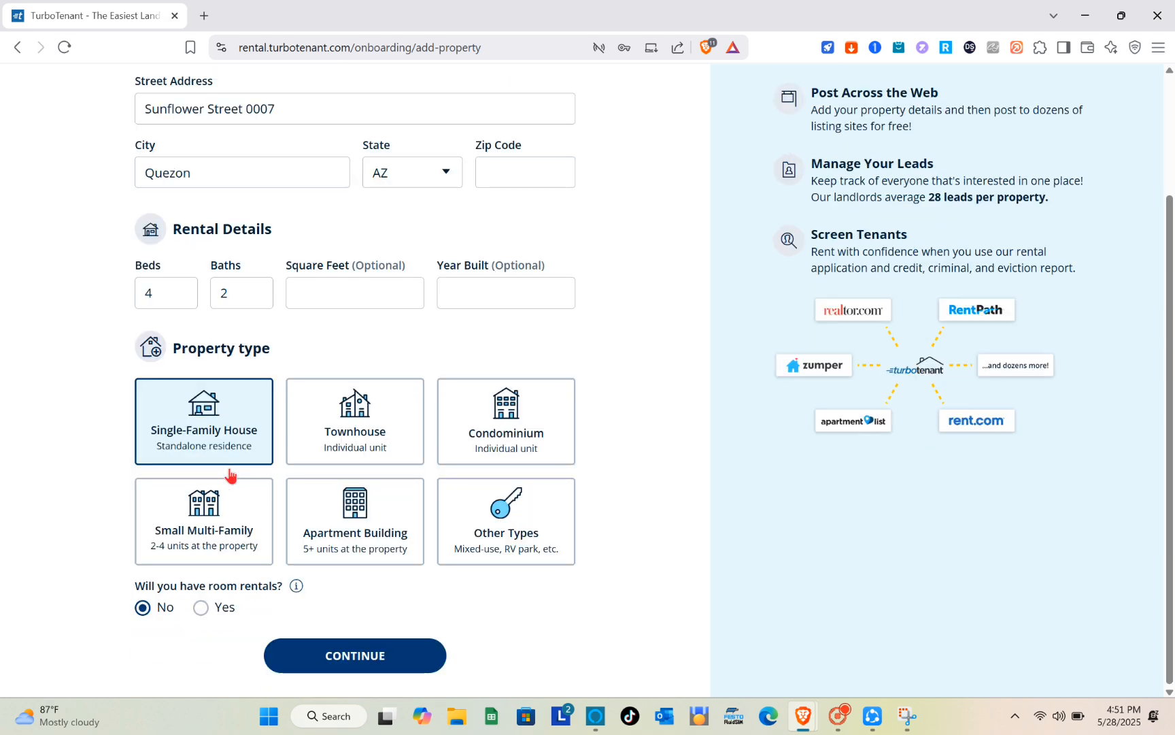
- Enable room rentals for the unit, name its first room Fam Room, and submit the form
{"action": "left_click", "coordinate": [202, 610]}
{"action": "scroll", "coordinate": [361, 618], "scroll_direction": "down", "scroll_amount": 2}
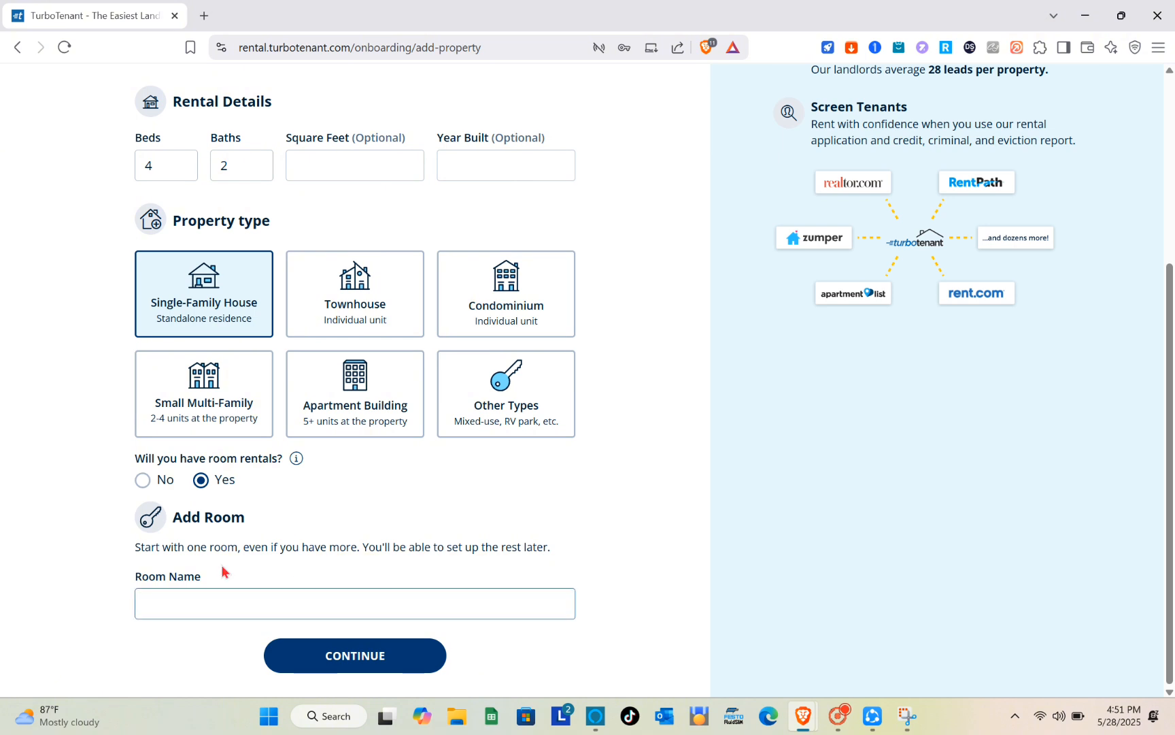
{"action": "left_click", "coordinate": [239, 598]}
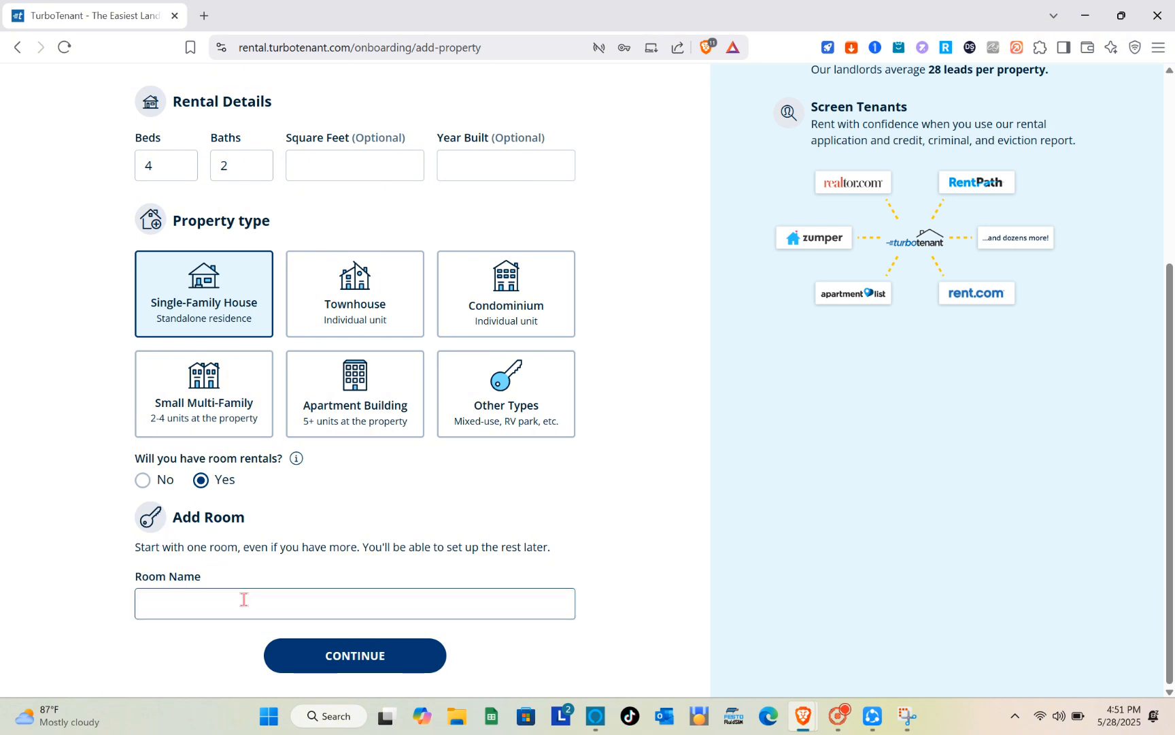
{"action": "key", "text": "Caps_Lock"}
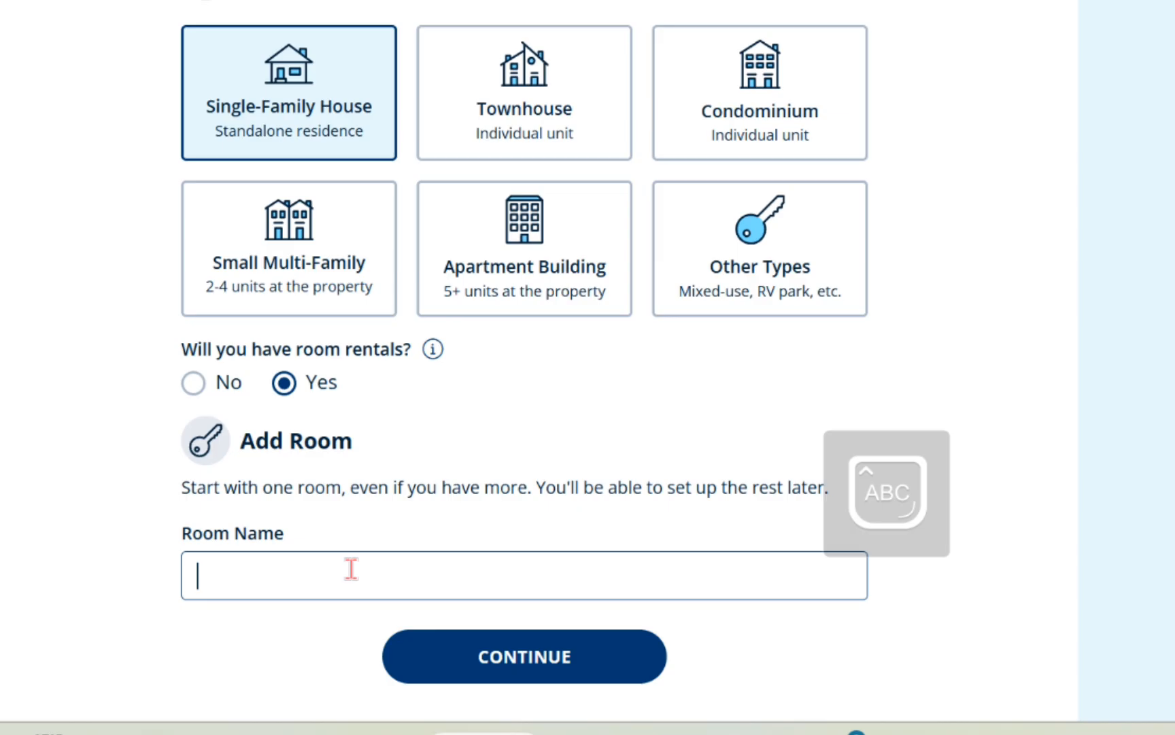
{"action": "type", "text": "Fam R"}
{"action": "key", "text": "Caps_Lock"}
{"action": "type", "text": "oom"}
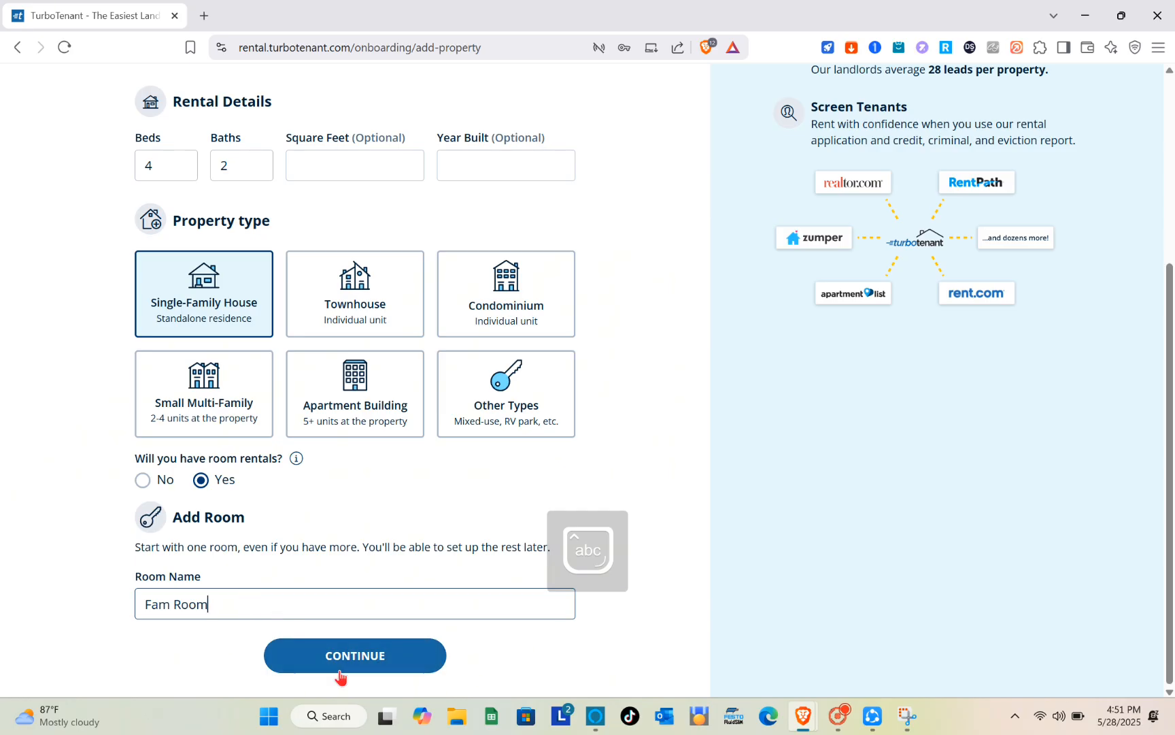
{"action": "left_click", "coordinate": [503, 674]}
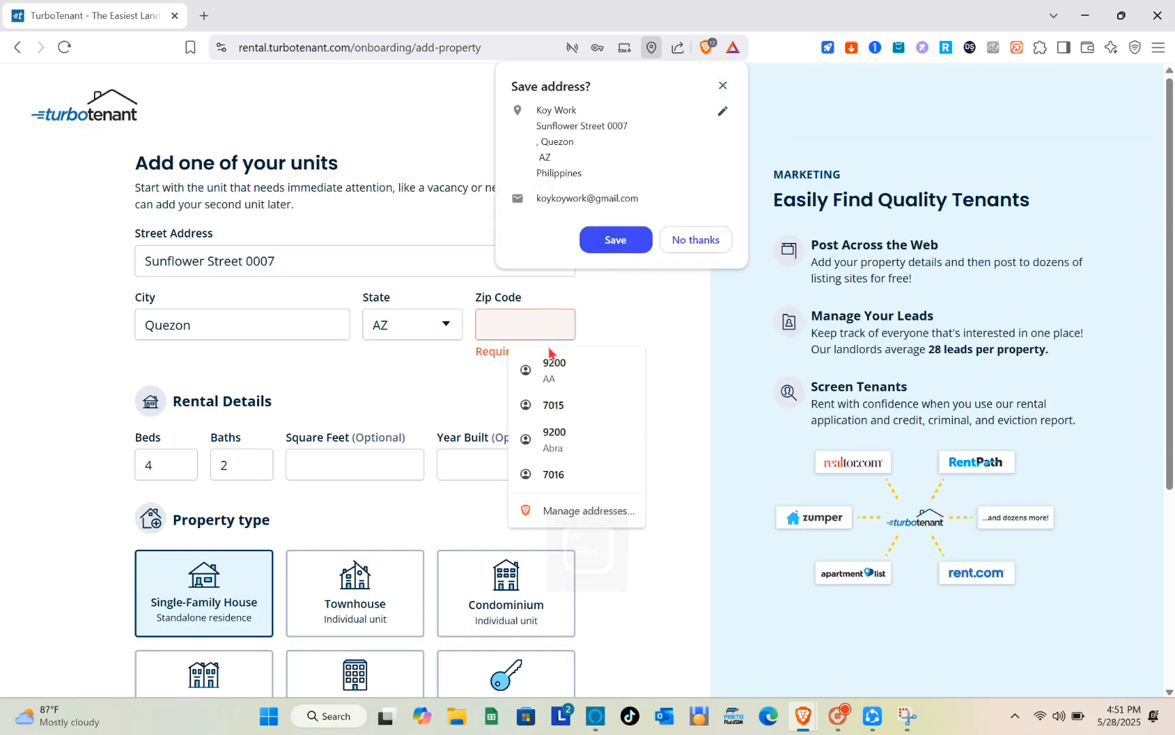
- Fill in the unit's zip code and continue, accepting the browser's offer to save the address
{"action": "left_click", "coordinate": [563, 368]}
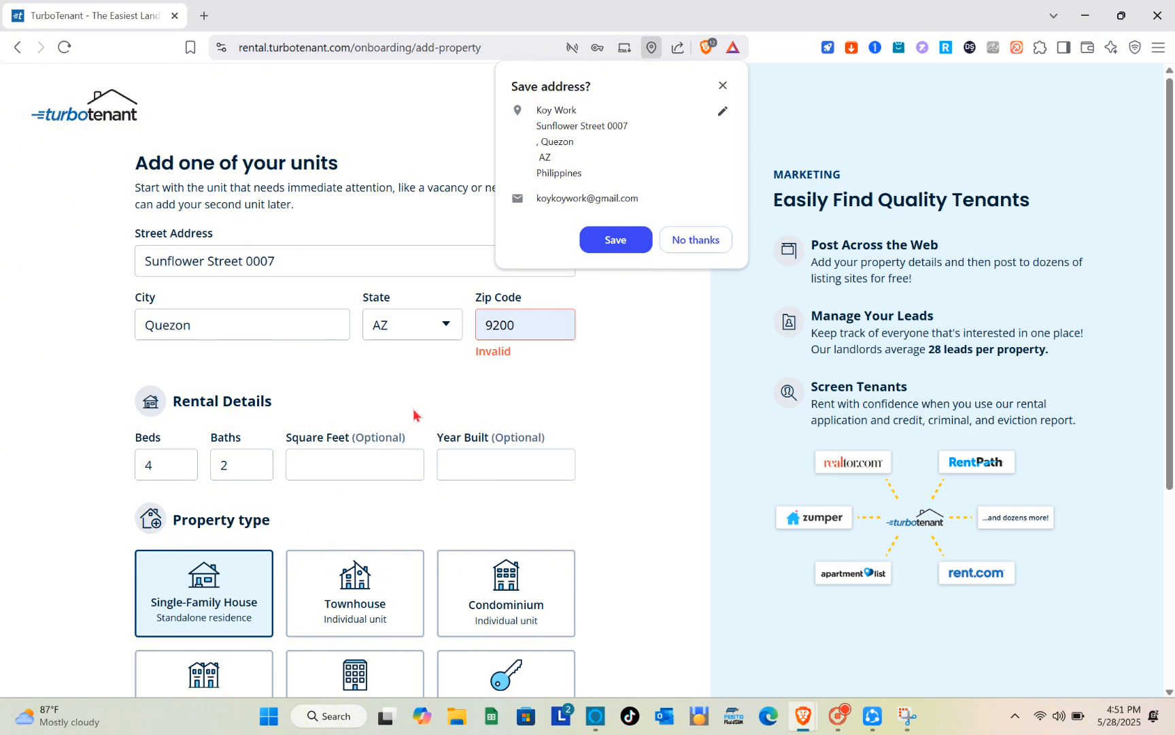
{"action": "scroll", "coordinate": [413, 414], "scroll_direction": "down", "scroll_amount": 1}
{"action": "left_click", "coordinate": [640, 238]}
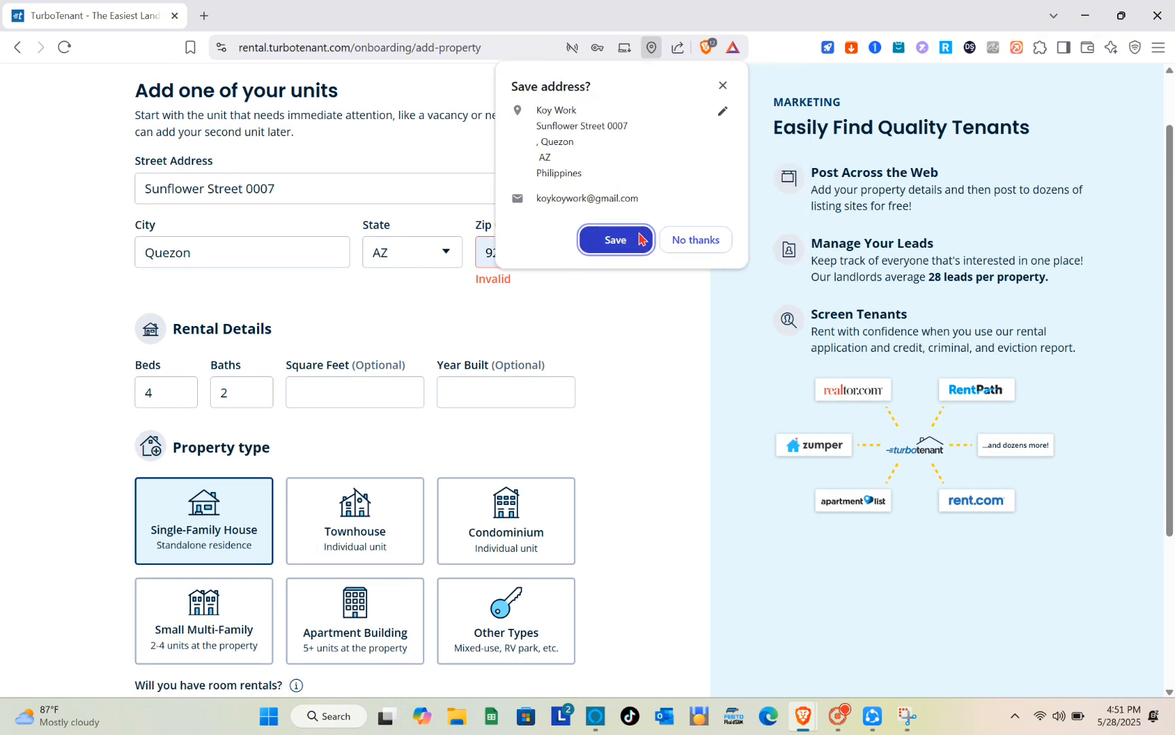
{"action": "scroll", "coordinate": [639, 234], "scroll_direction": "down", "scroll_amount": 3}
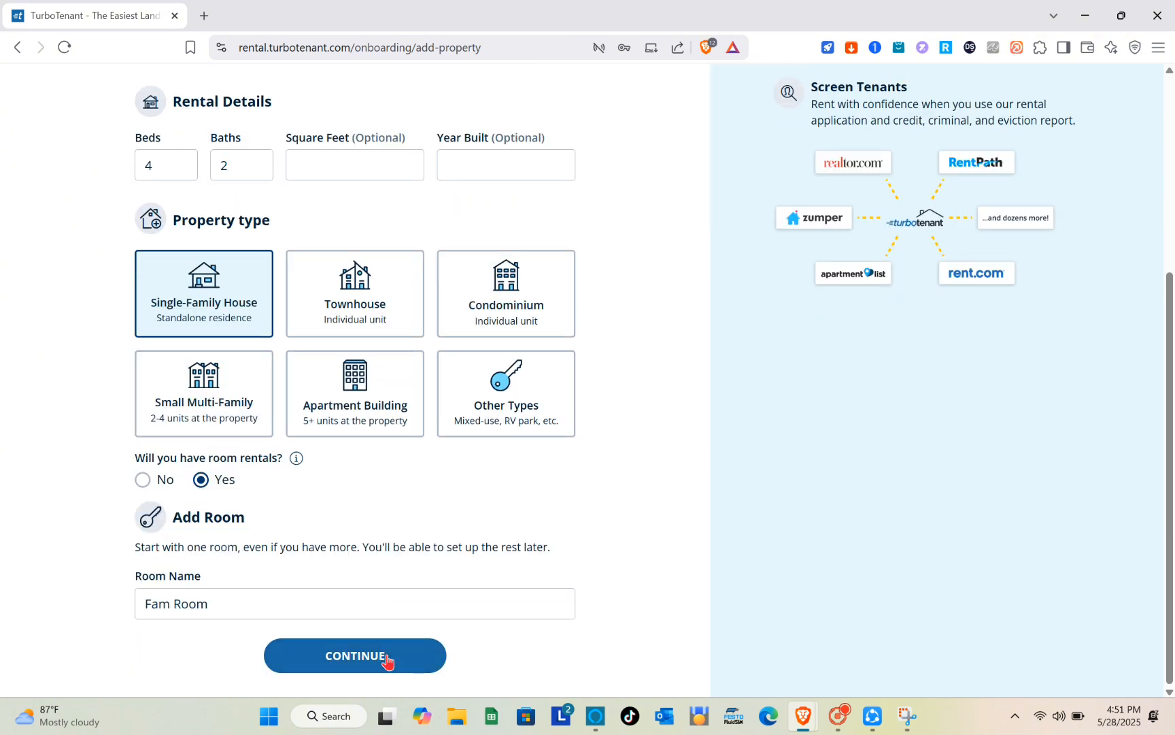
{"action": "left_click", "coordinate": [387, 656]}
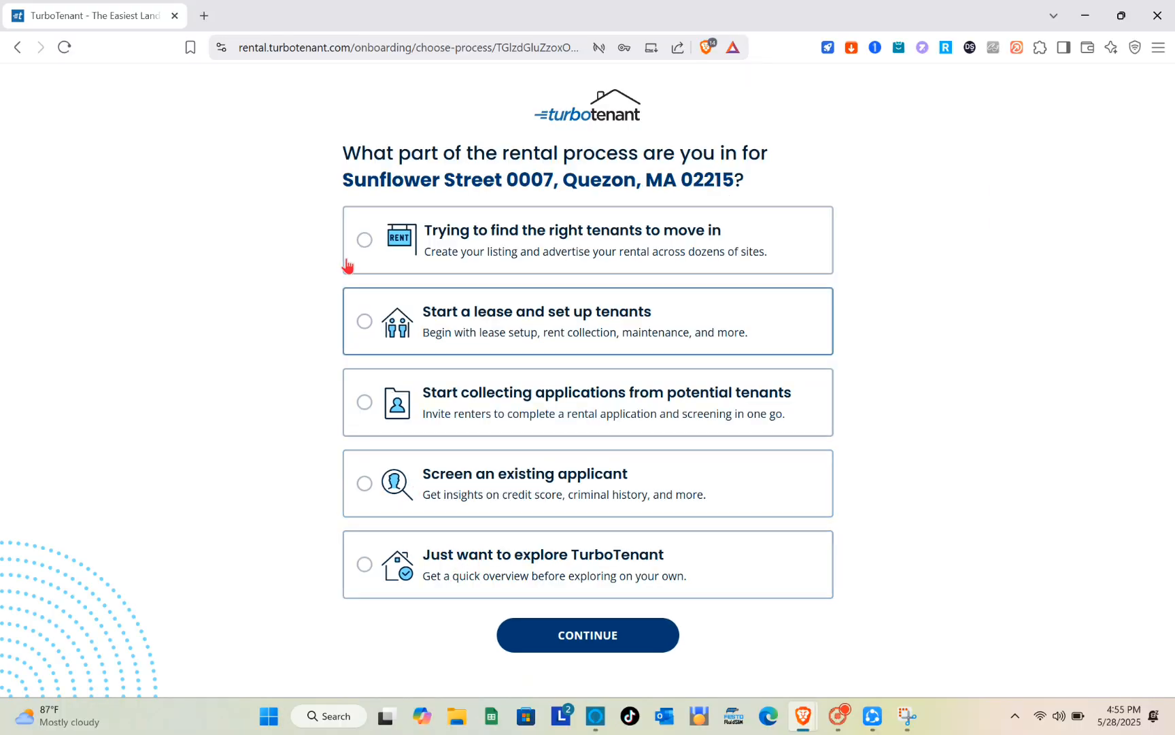
- Choose "Trying to find the right tenants to move in" as the rental stage and proceed to marketing, exiting Leasing Basics with Save & Finish Later
{"action": "left_click", "coordinate": [365, 245]}
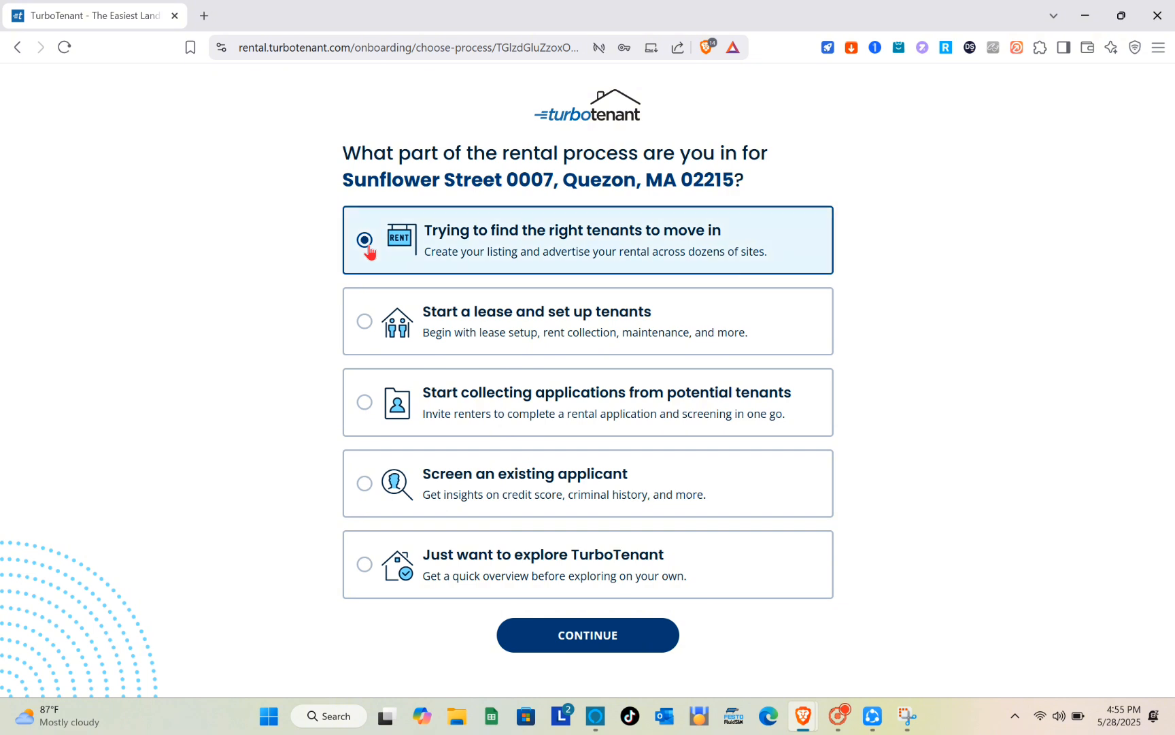
{"action": "left_click", "coordinate": [573, 647]}
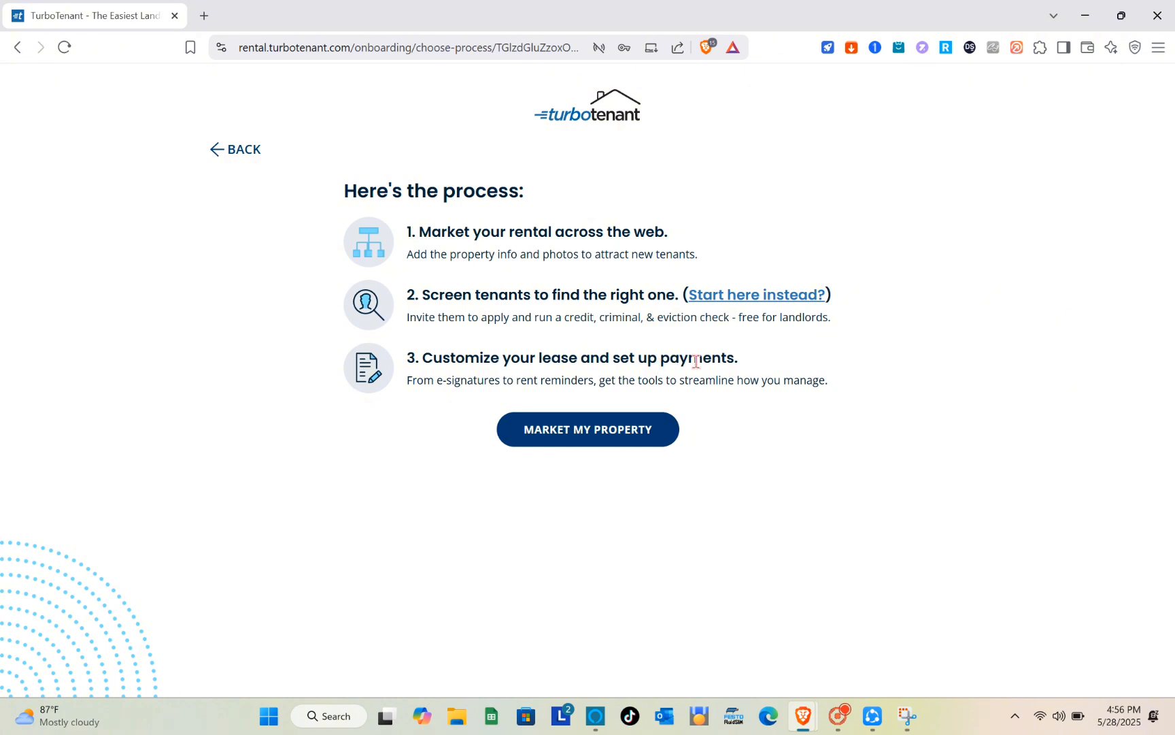
{"action": "left_click", "coordinate": [601, 422]}
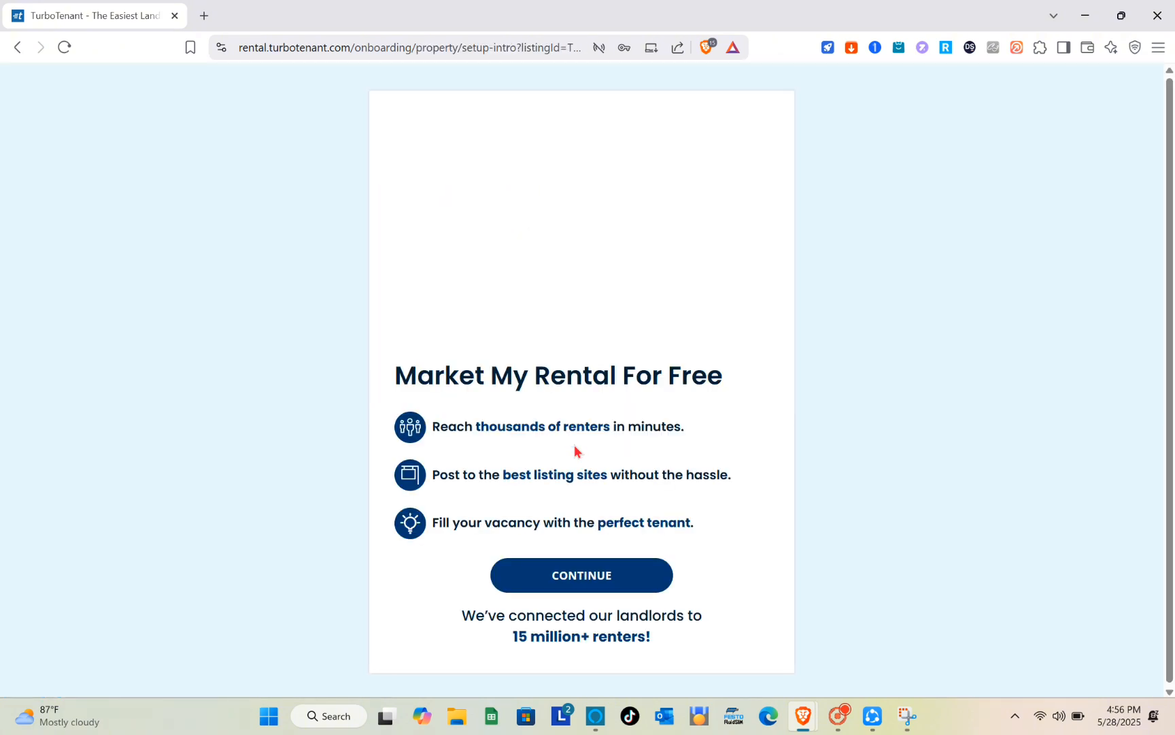
{"action": "left_click", "coordinate": [582, 575]}
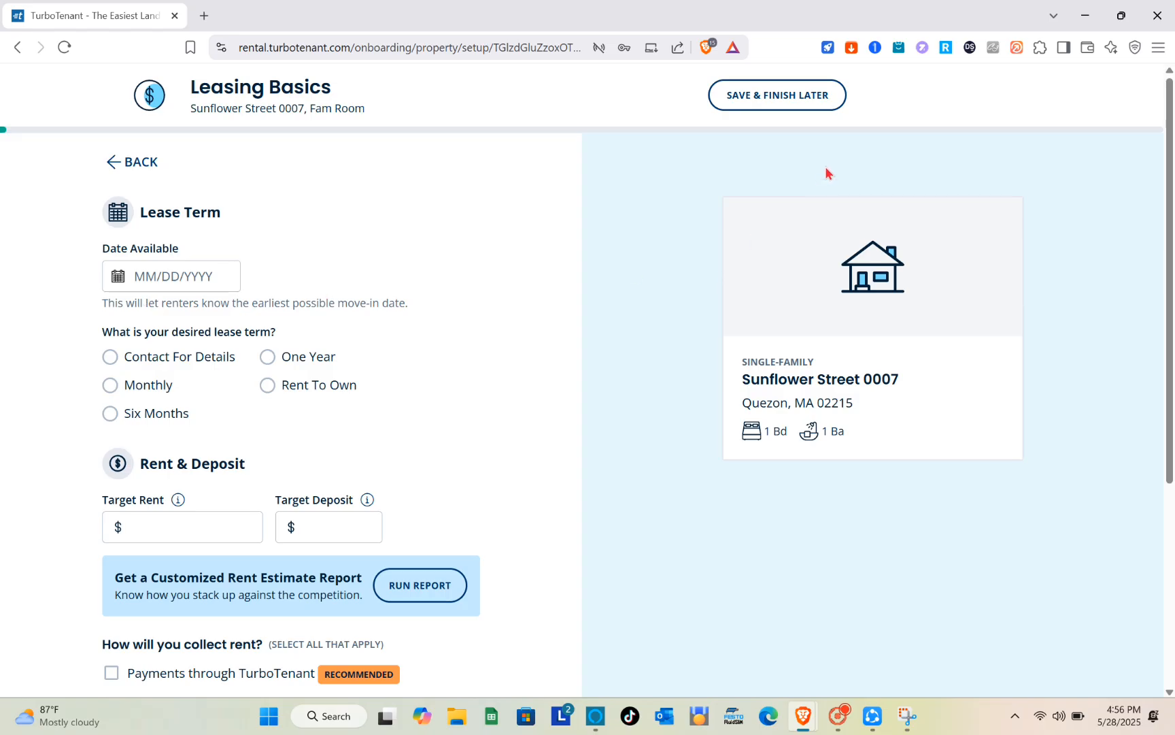
{"action": "left_click", "coordinate": [787, 109]}
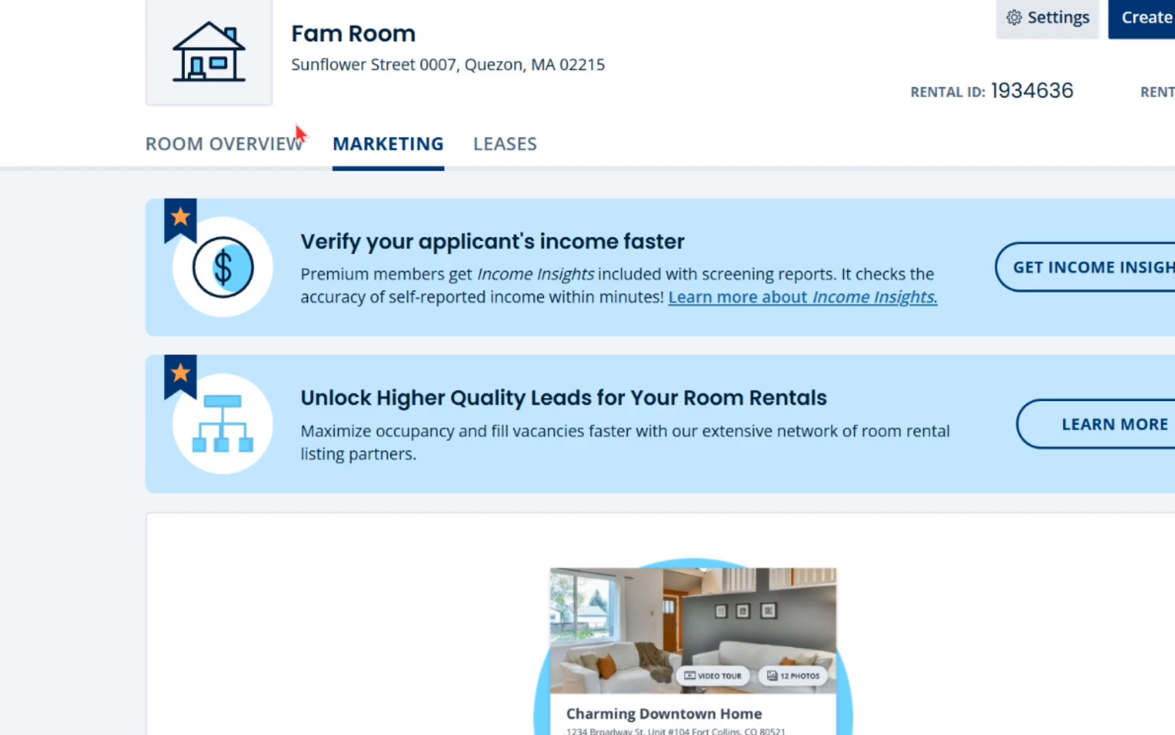
- Examine the Fam Room overview, including its payments and leases, and the landlord account's navigation sections
{"action": "left_click_drag", "start_coordinate": [389, 207], "coordinate": [359, 218]}
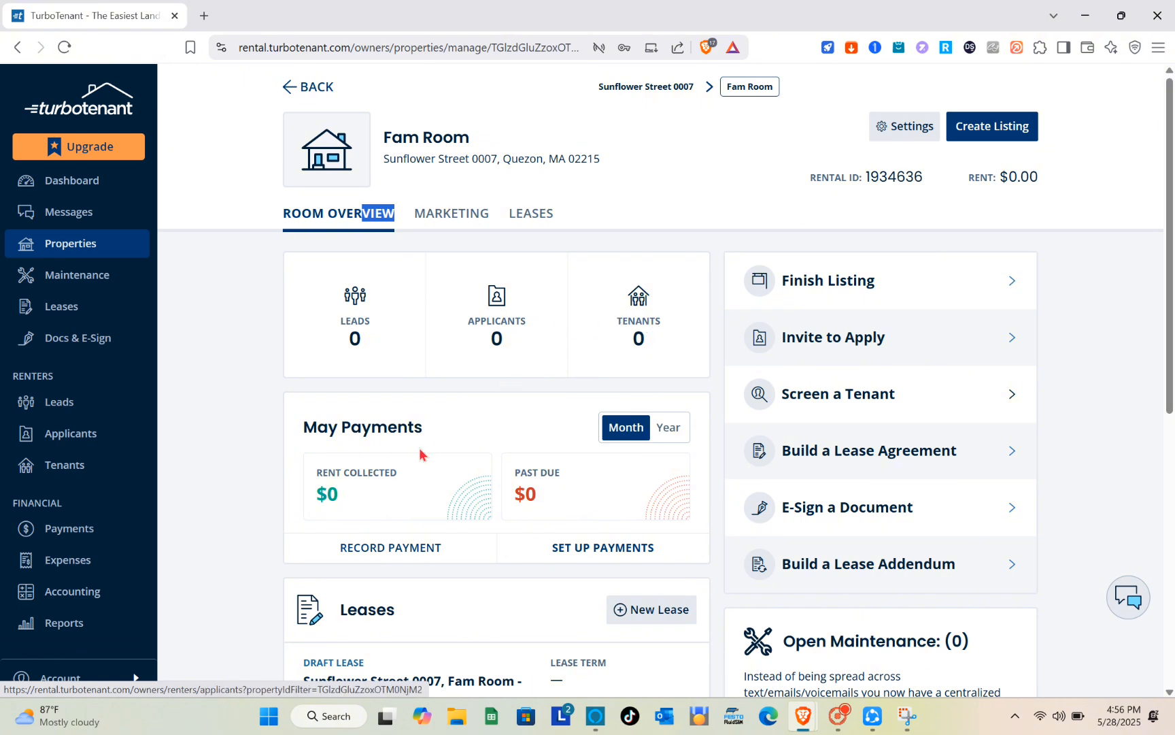
{"action": "scroll", "coordinate": [415, 435], "scroll_direction": "down", "scroll_amount": 2}
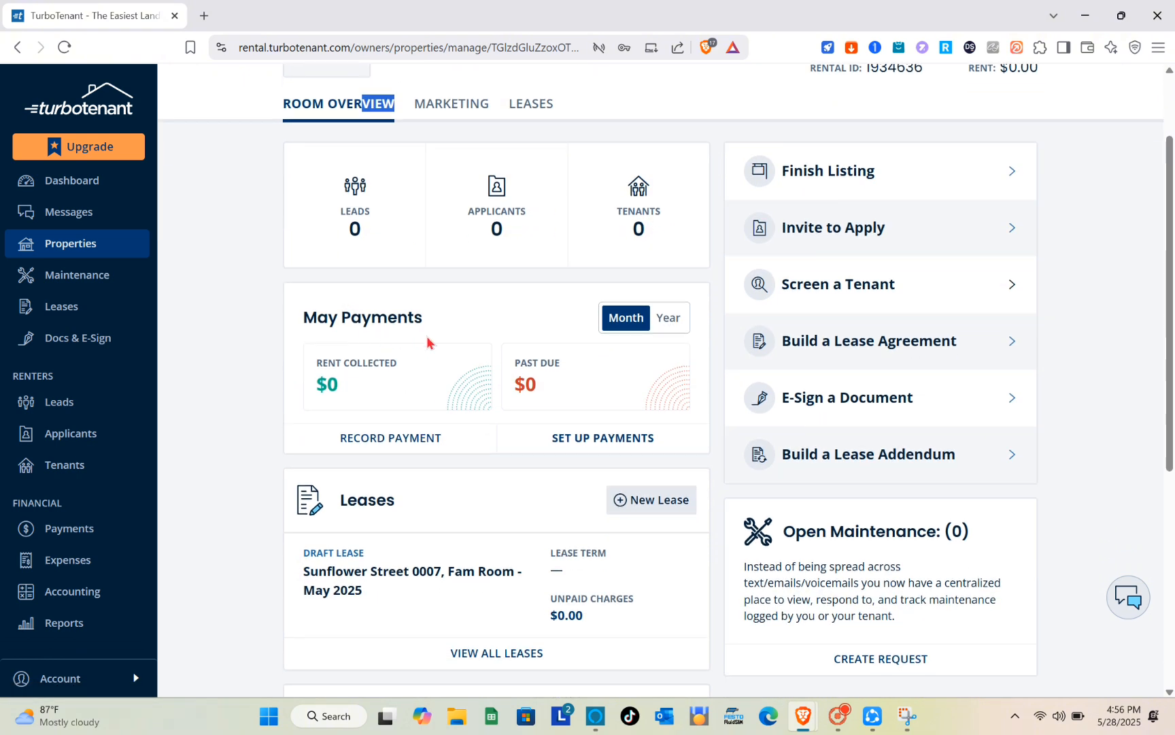
{"action": "left_click", "coordinate": [668, 318]}
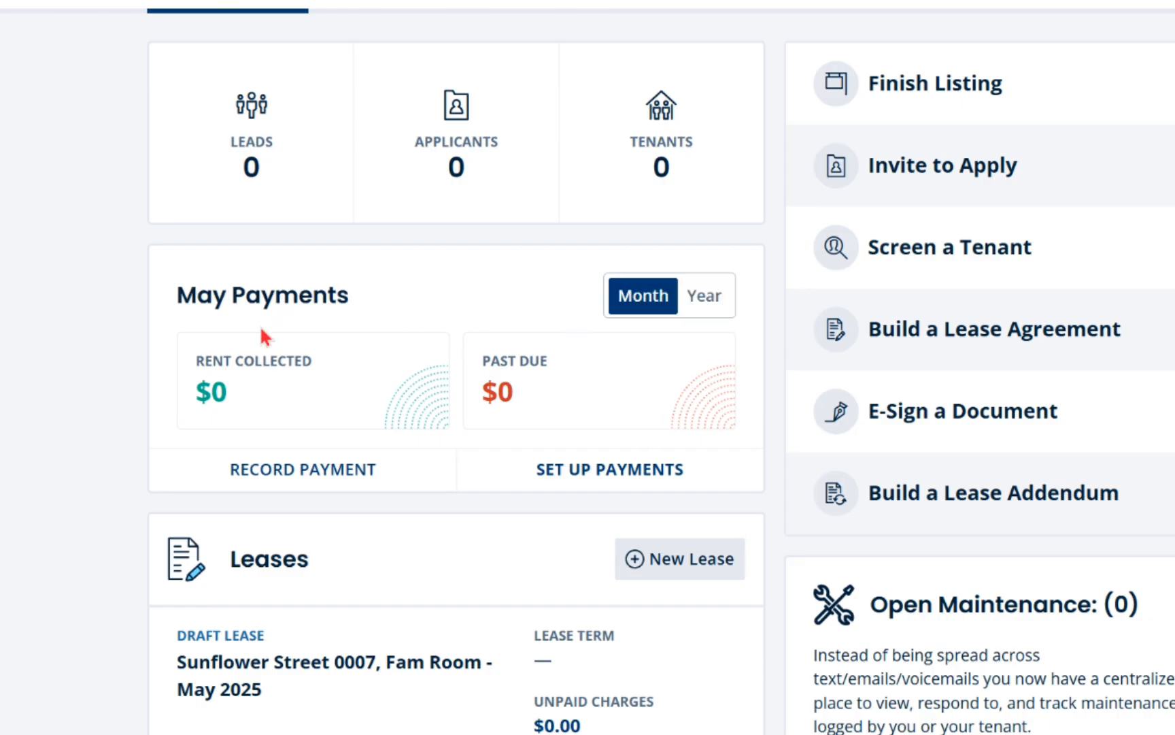
{"action": "scroll", "coordinate": [267, 491], "scroll_direction": "down", "scroll_amount": 2}
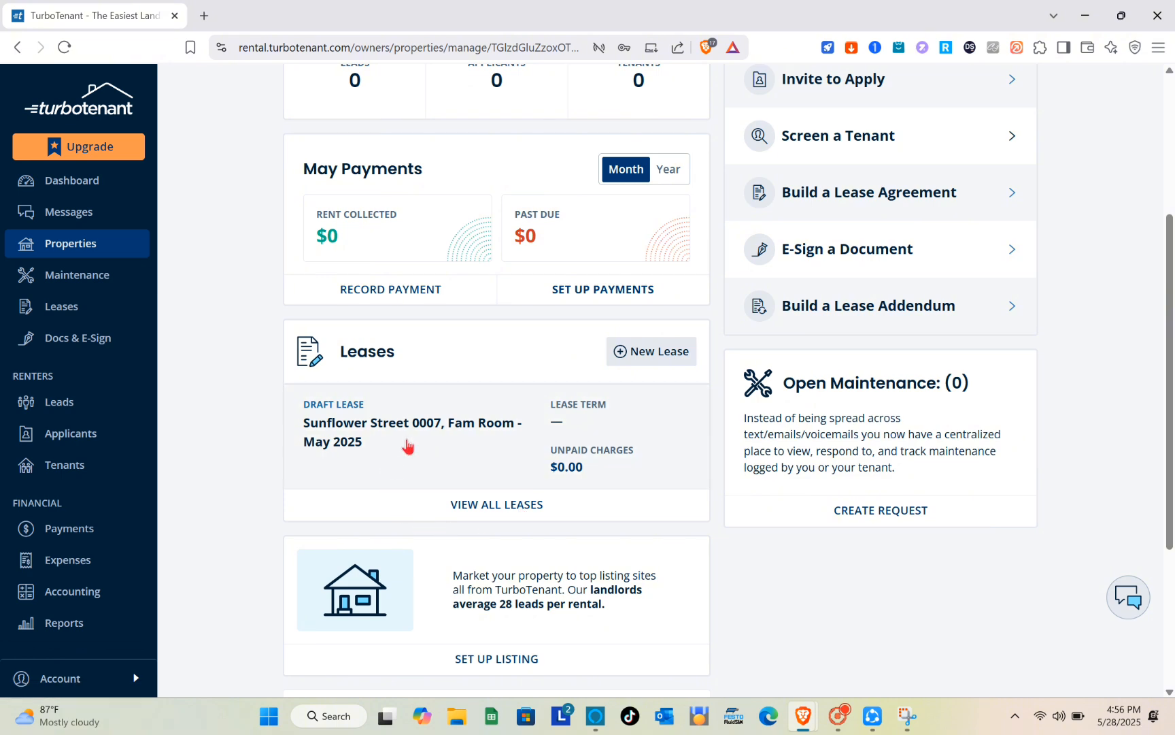
{"action": "scroll", "coordinate": [476, 478], "scroll_direction": "down", "scroll_amount": 2}
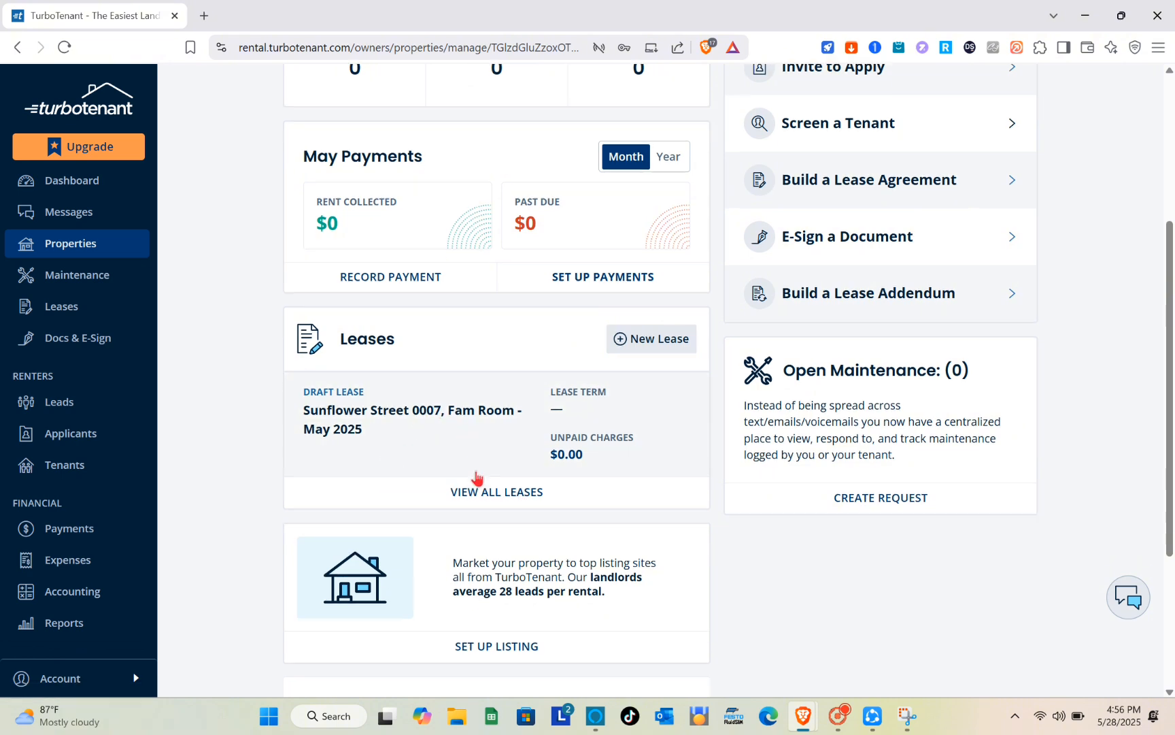
{"action": "scroll", "coordinate": [476, 476], "scroll_direction": "up", "scroll_amount": 6}
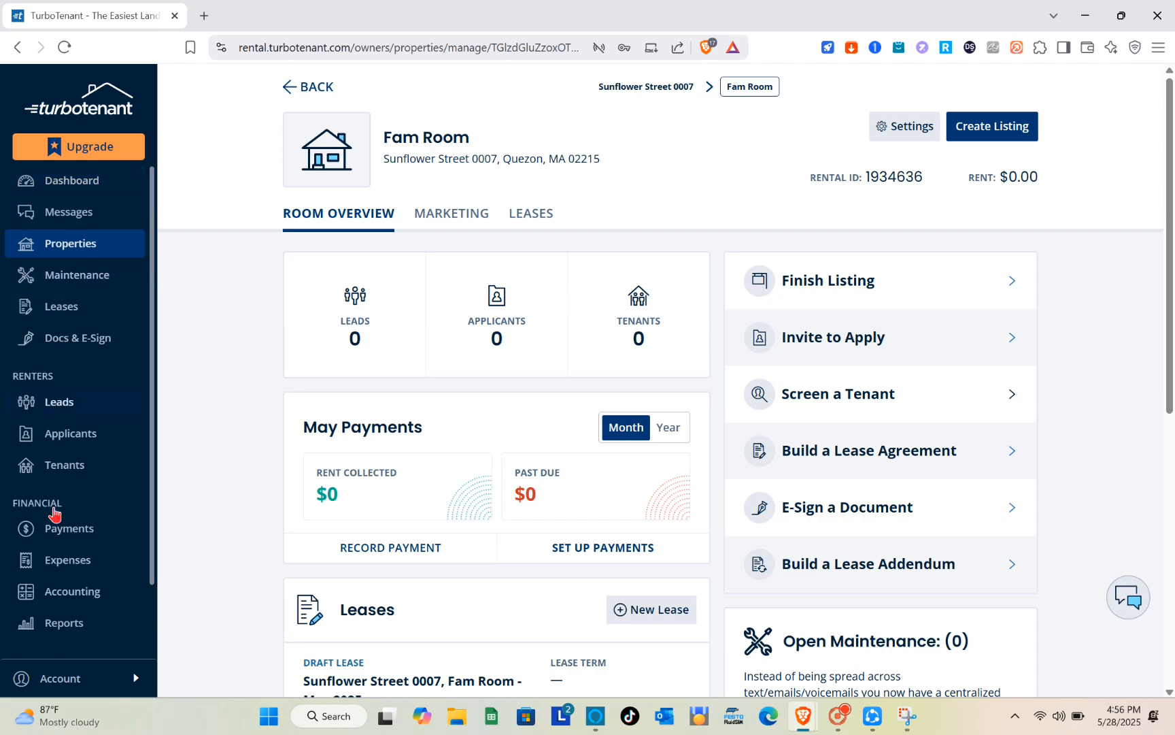
{"action": "scroll", "coordinate": [54, 505], "scroll_direction": "down", "scroll_amount": 2}
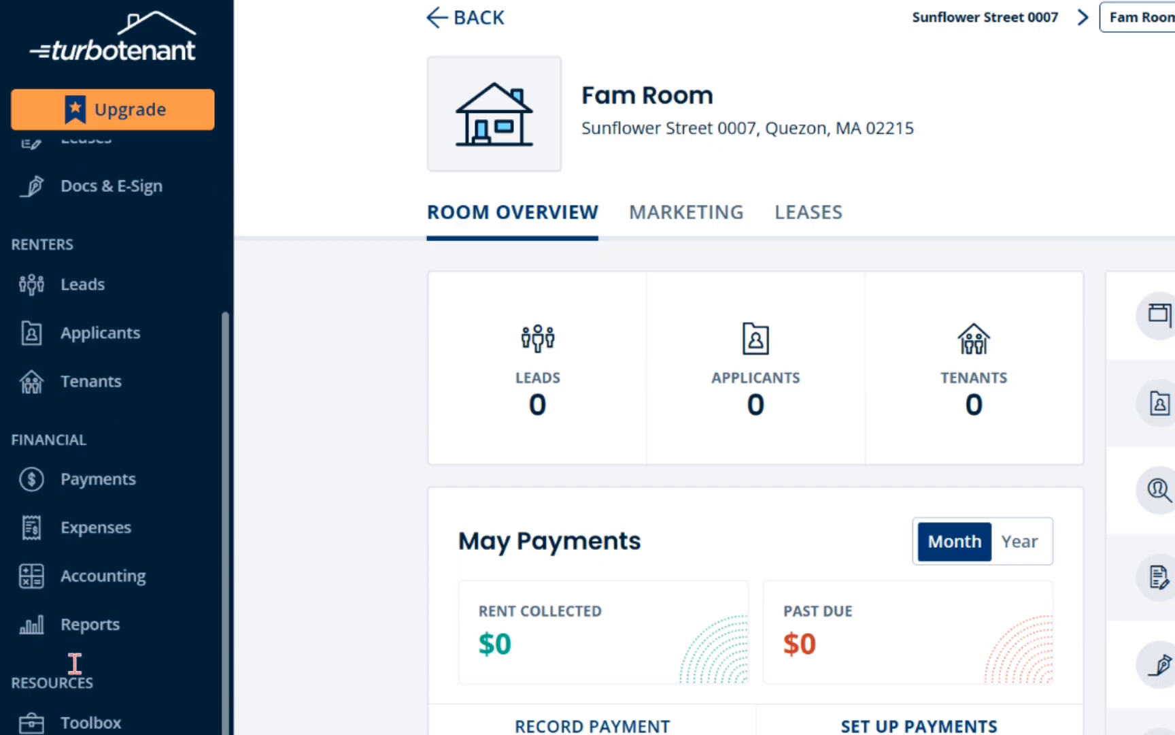
{"action": "scroll", "coordinate": [75, 663], "scroll_direction": "up", "scroll_amount": 3}
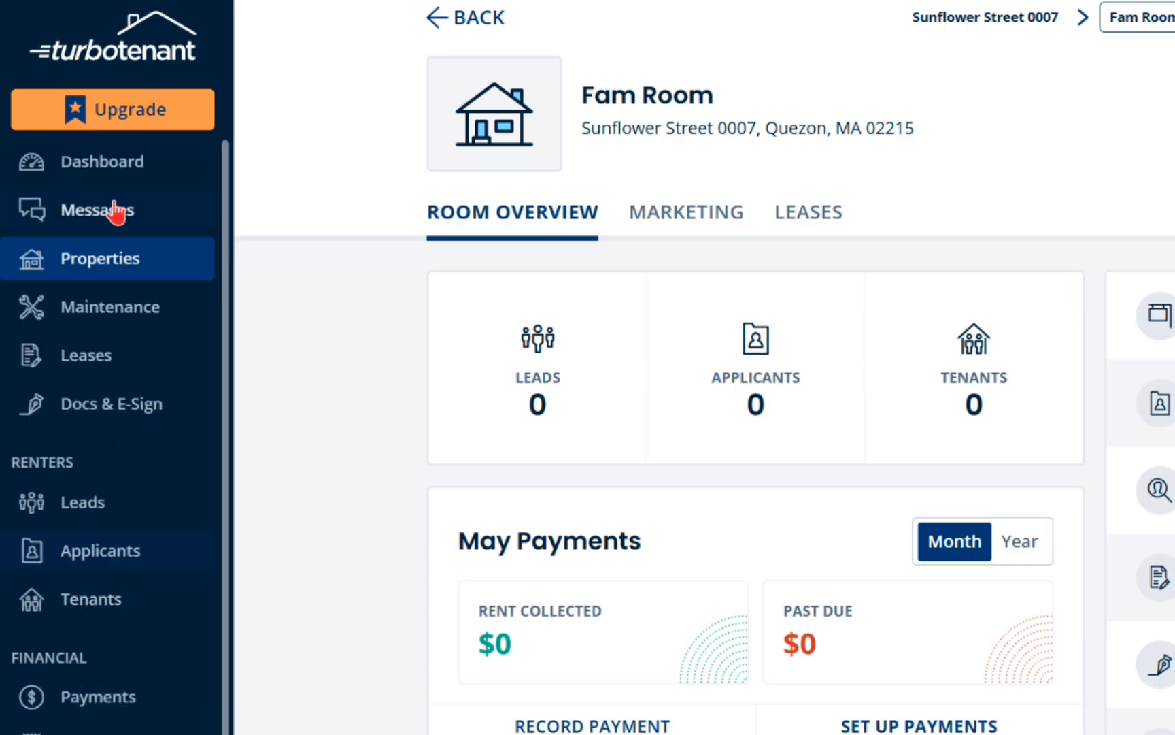
- Review the dashboard, the messages, and the properties list with its form for adding a new property
{"action": "left_click", "coordinate": [73, 175]}
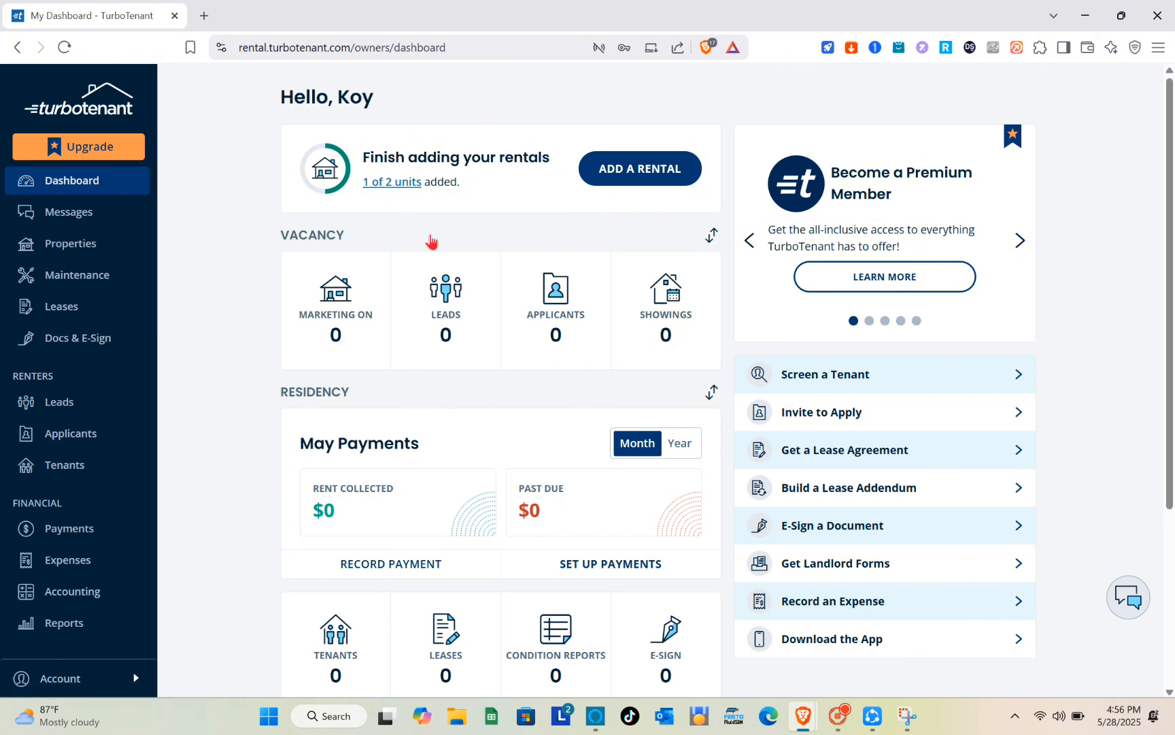
{"action": "left_click", "coordinate": [62, 213]}
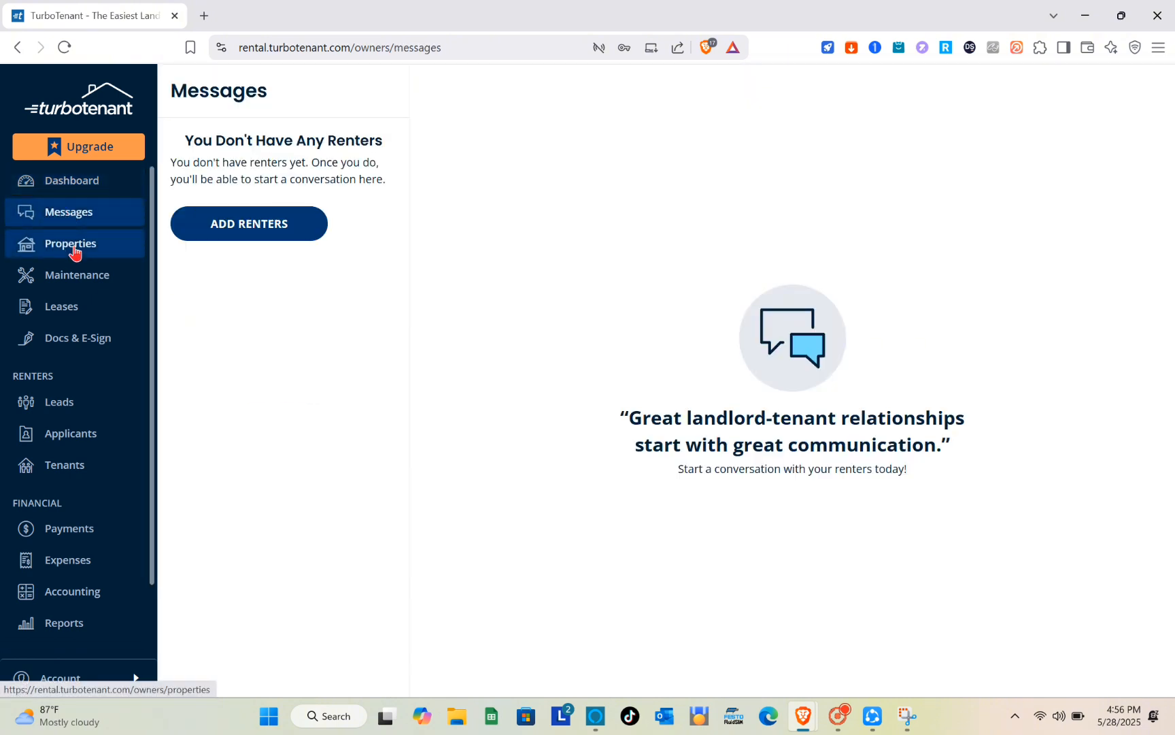
{"action": "left_click", "coordinate": [73, 247]}
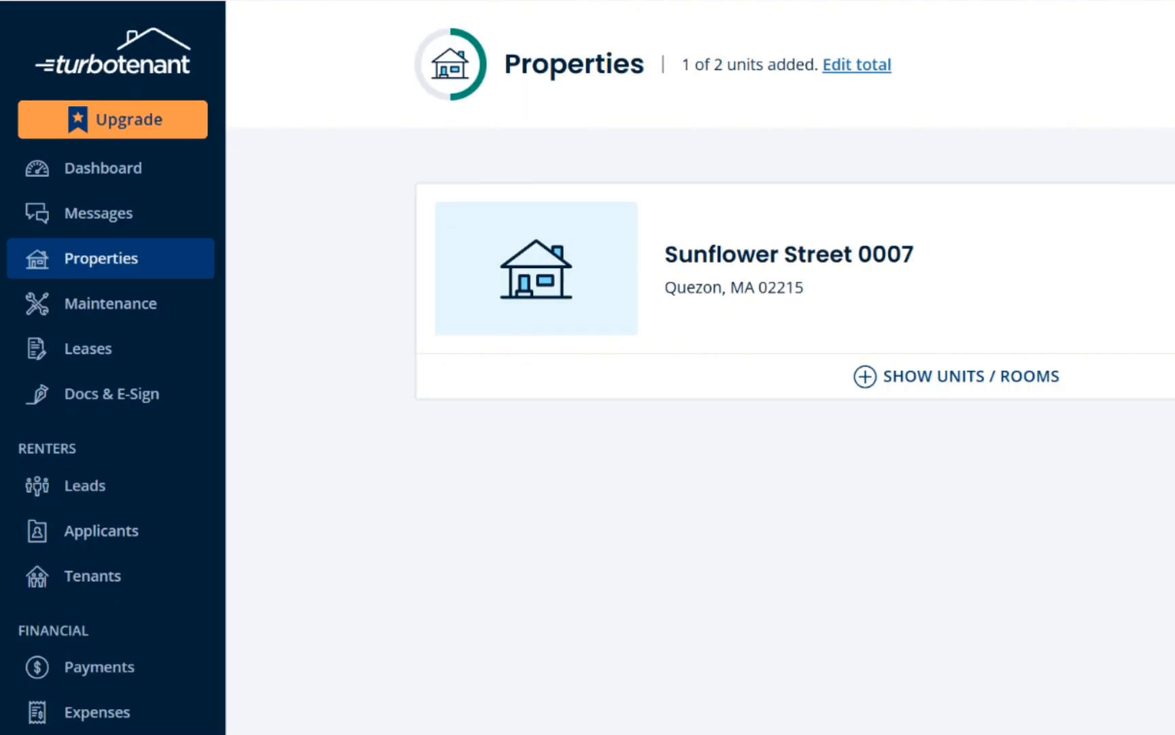
{"action": "left_click", "coordinate": [960, 114]}
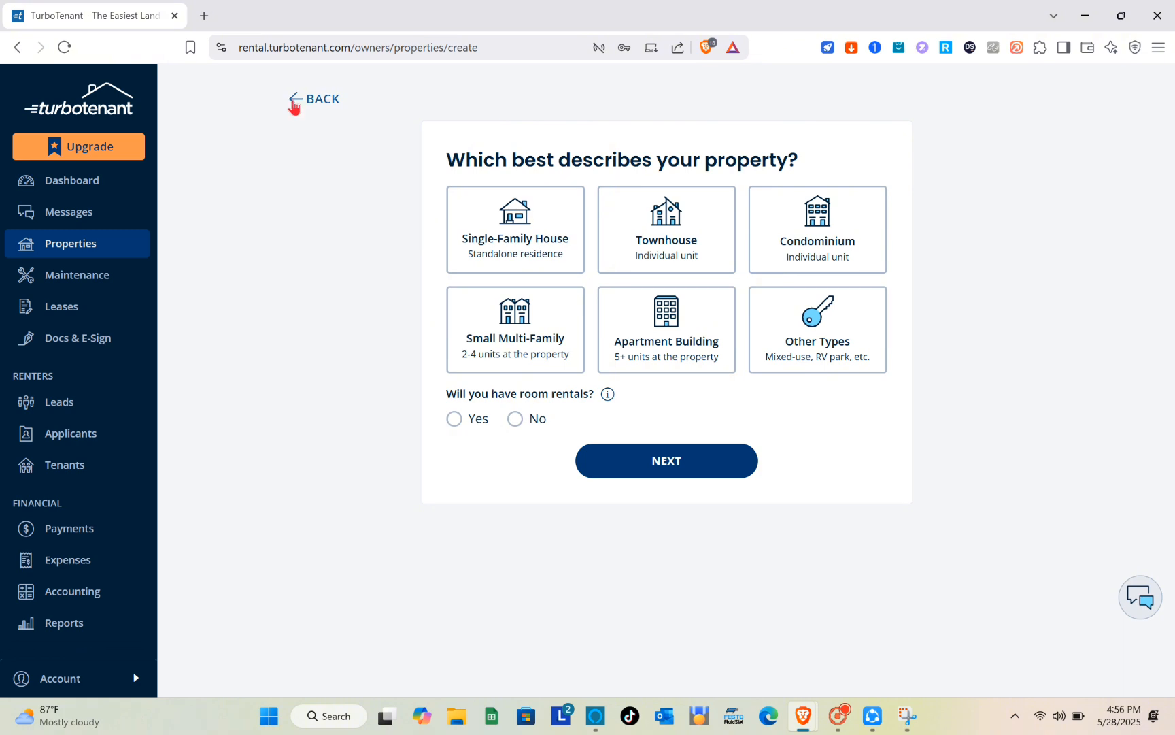
{"action": "left_click", "coordinate": [294, 103]}
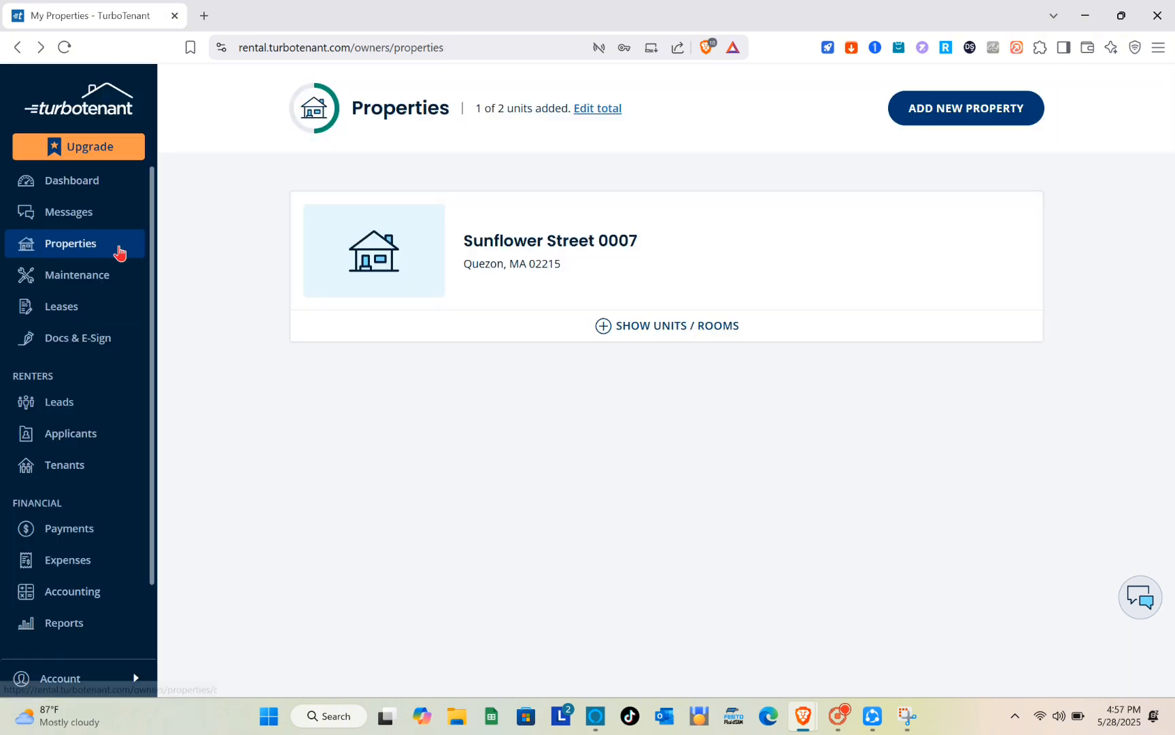
- Review the maintenance management choices and the form for creating a maintenance request, leaving it empty
{"action": "left_click", "coordinate": [94, 276]}
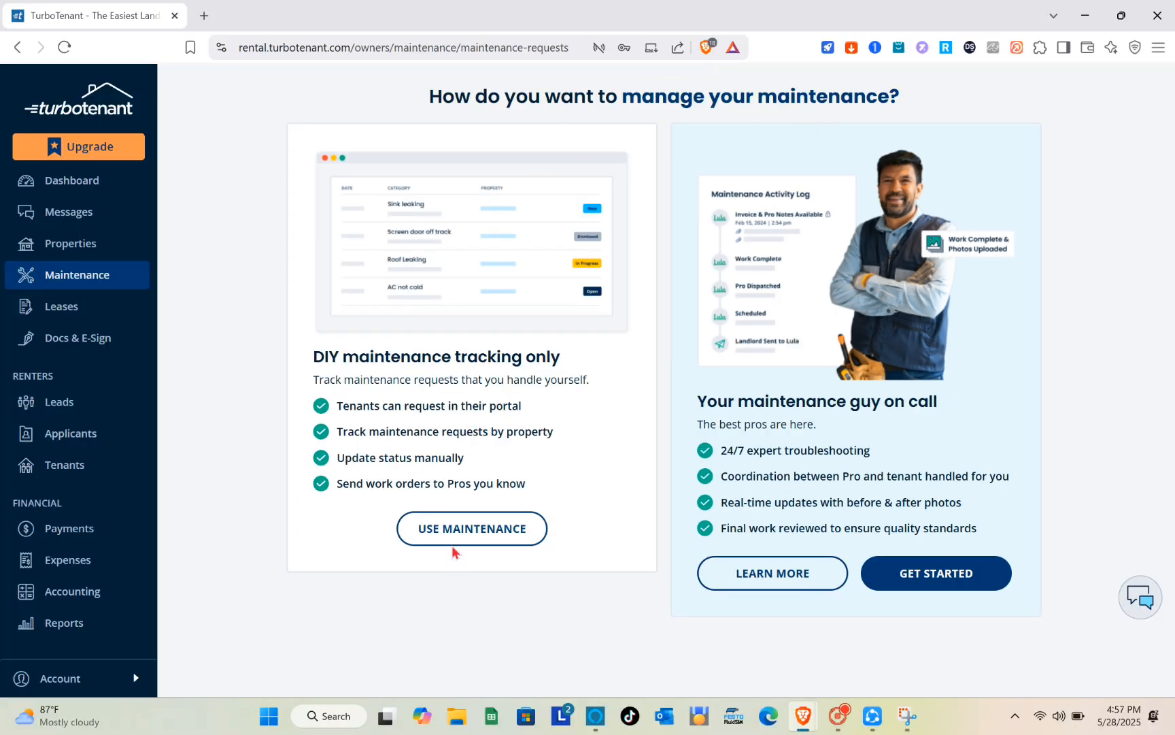
{"action": "left_click", "coordinate": [456, 538]}
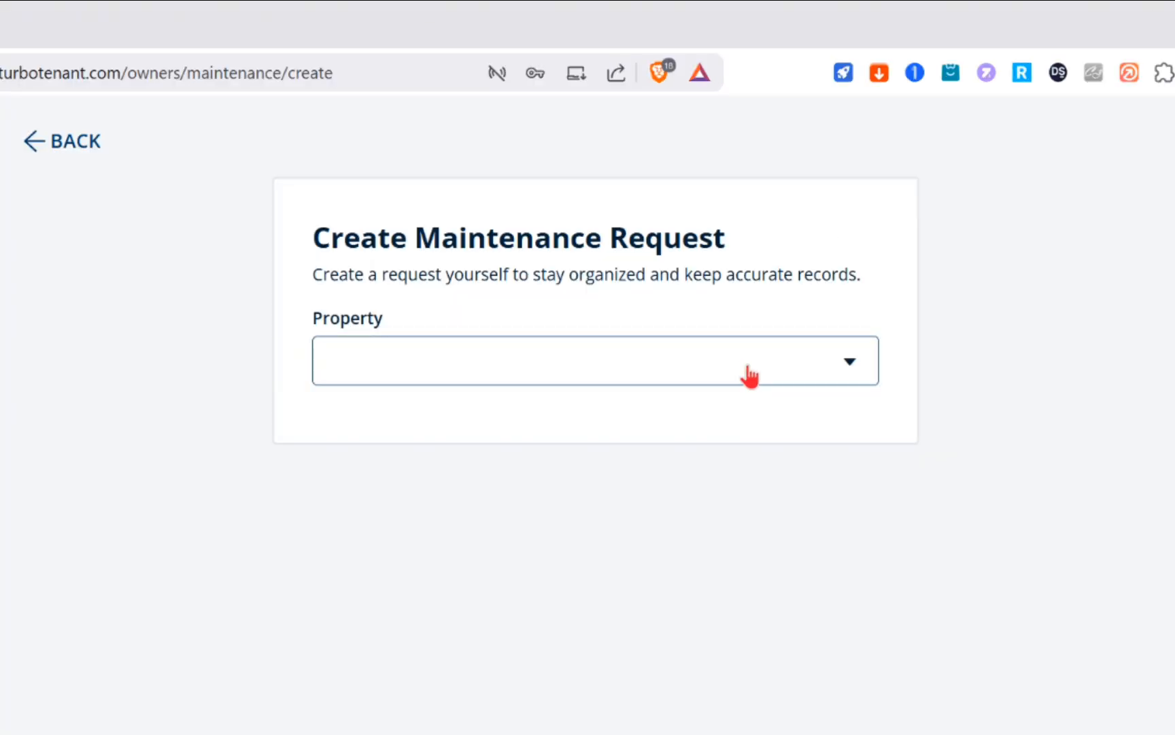
{"action": "left_click", "coordinate": [742, 374]}
{"action": "left_click", "coordinate": [749, 375]}
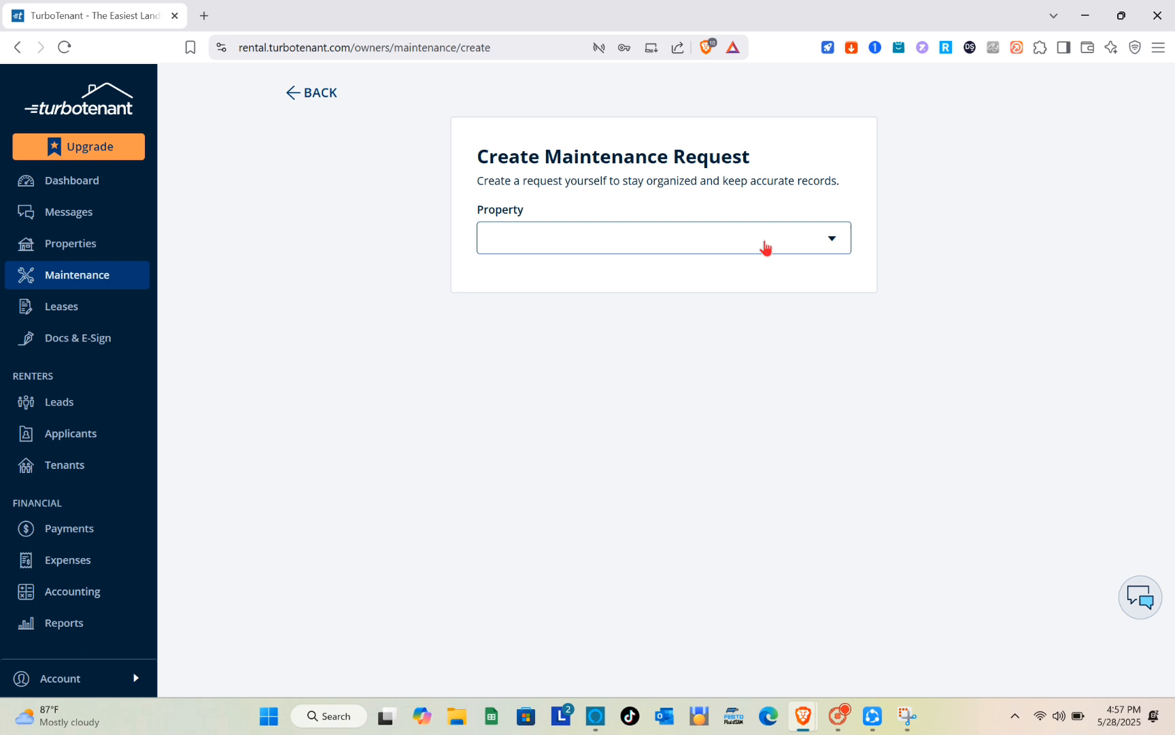
{"action": "left_click", "coordinate": [303, 93]}
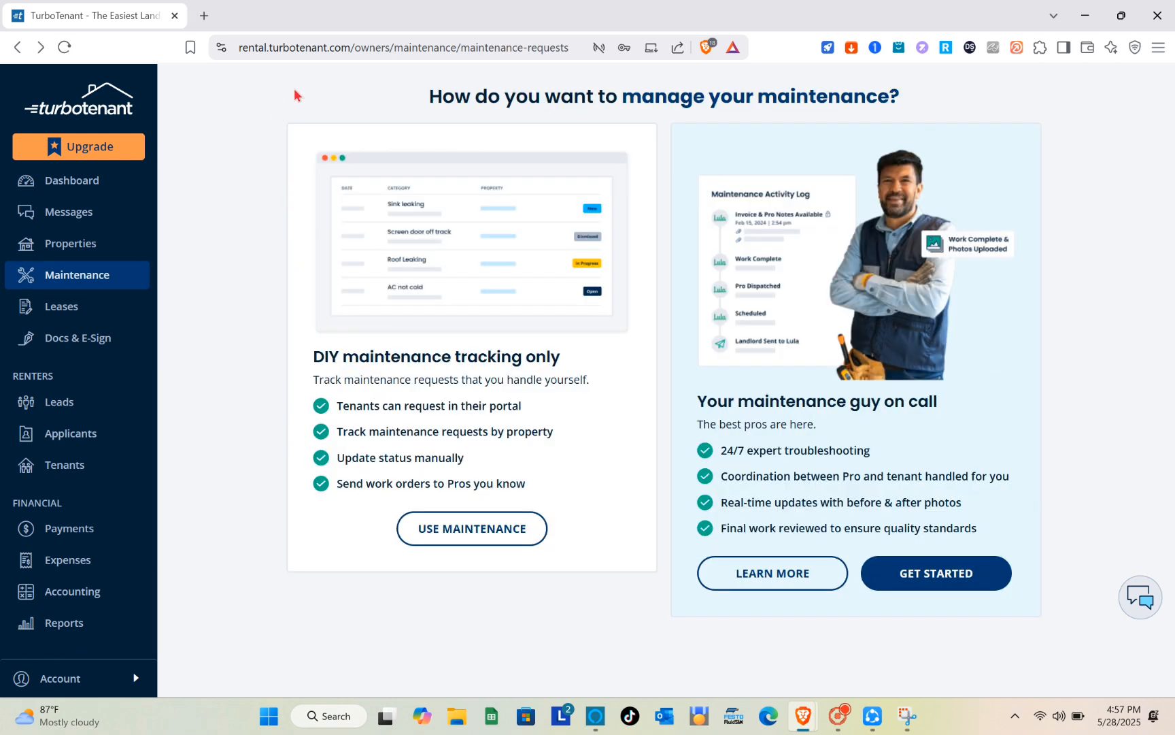
- Review the leases list and the Documents & E-sign section, including its e-sign, condition reports and forms pages
{"action": "left_click", "coordinate": [63, 307]}
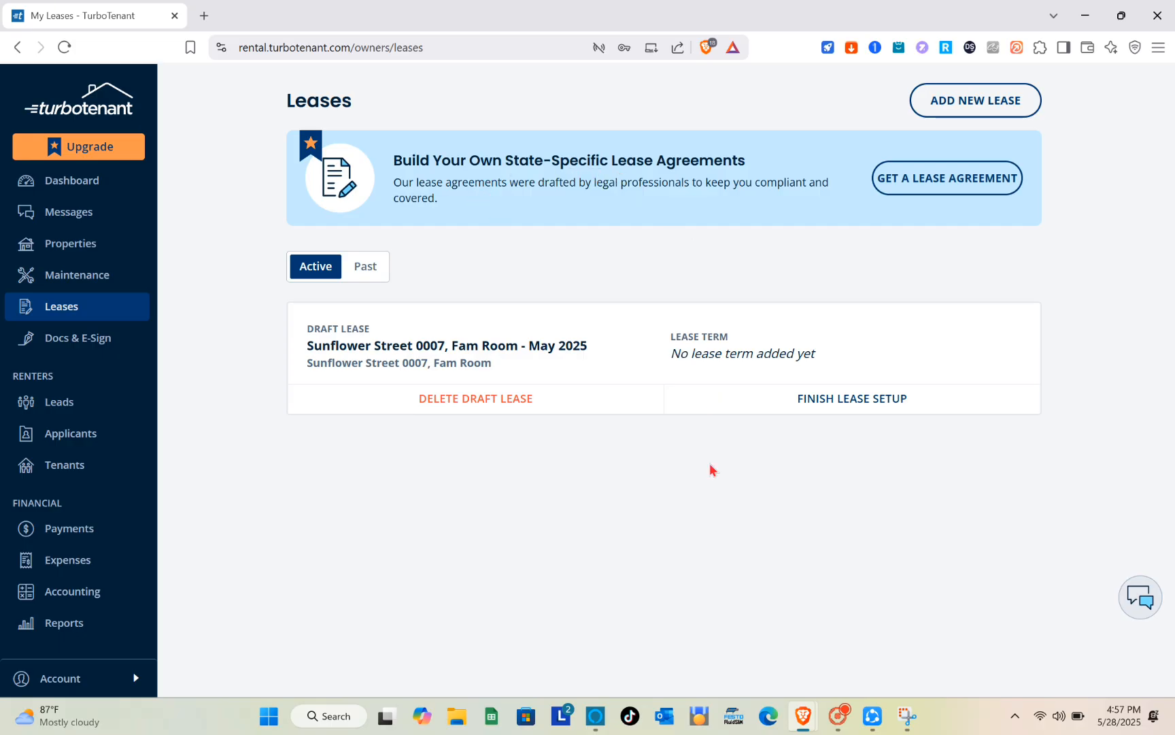
{"action": "left_click", "coordinate": [86, 338]}
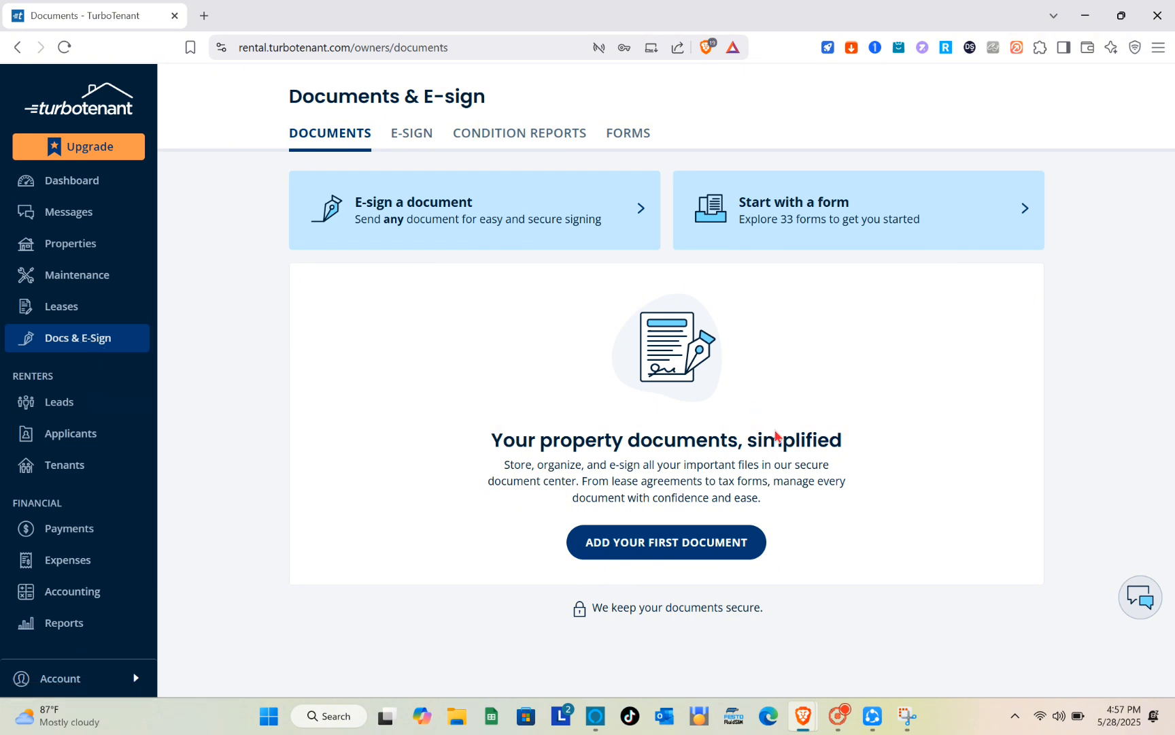
{"action": "left_click", "coordinate": [432, 132]}
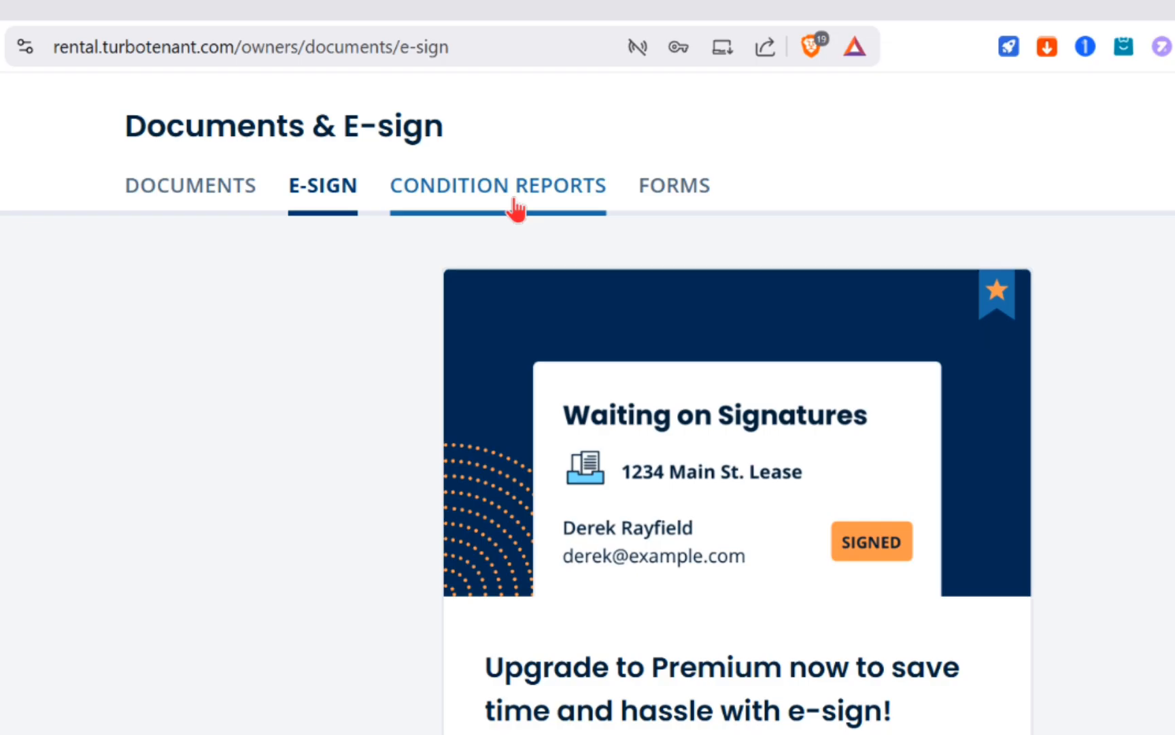
{"action": "left_click", "coordinate": [515, 204]}
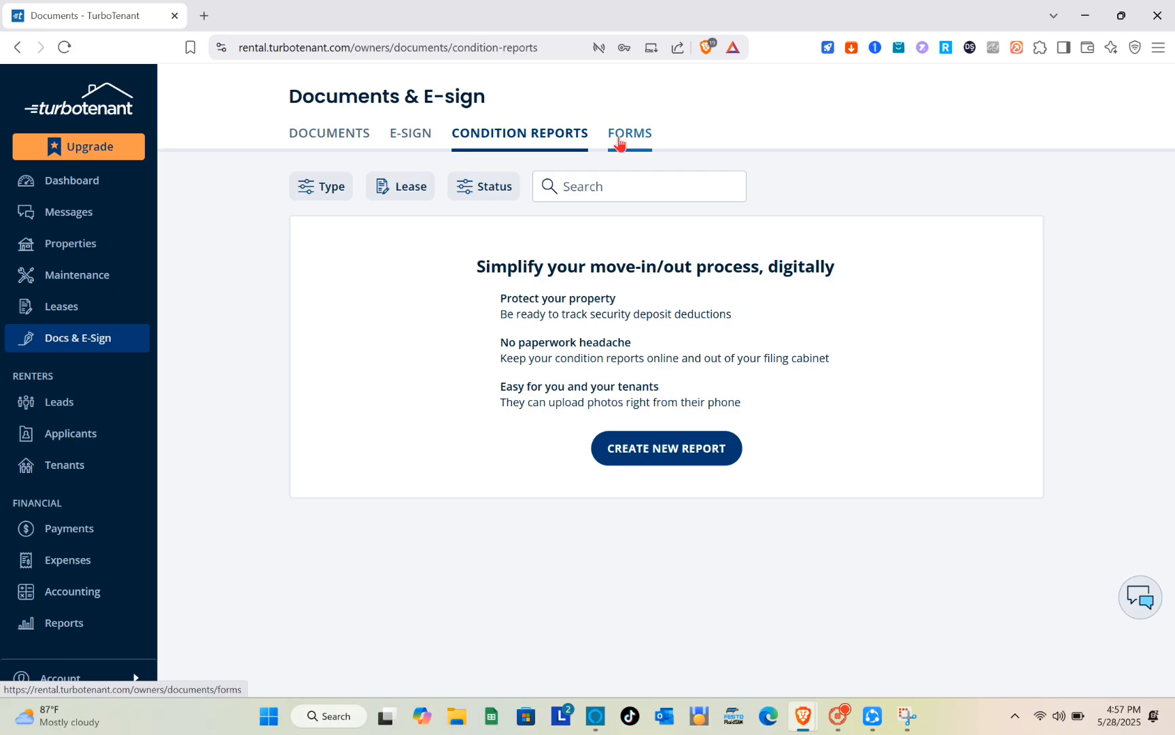
{"action": "left_click", "coordinate": [619, 136]}
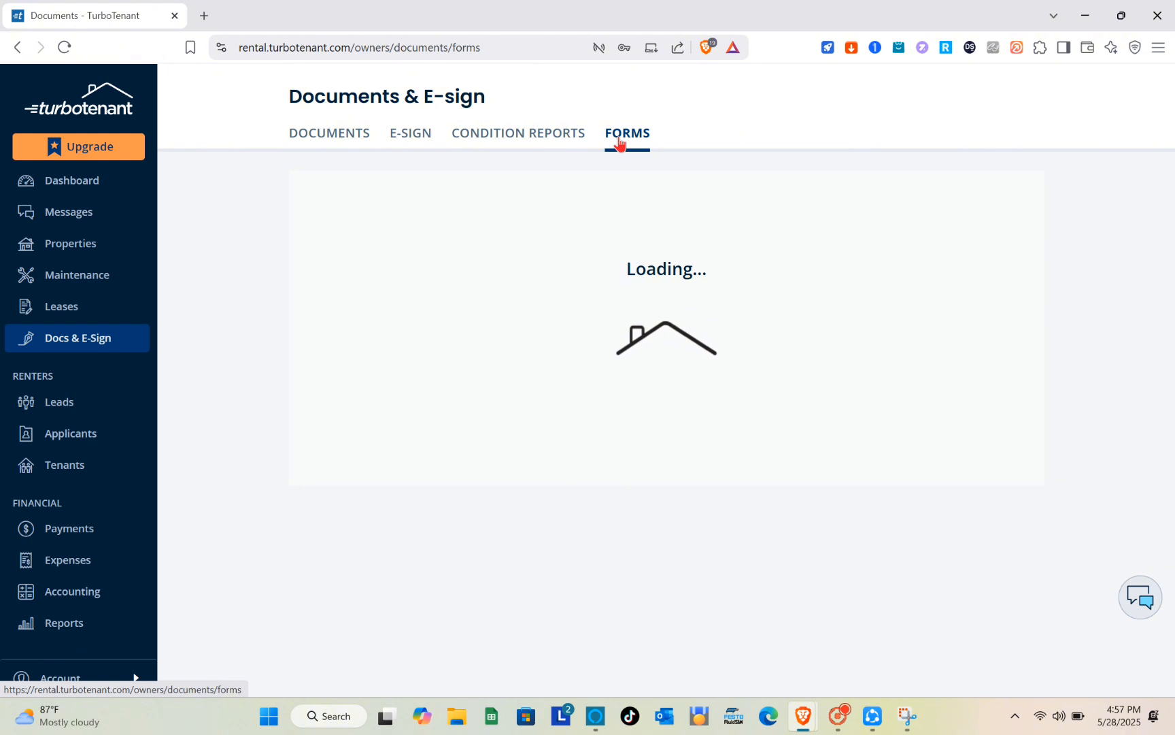
{"action": "left_click", "coordinate": [328, 136]}
- Review the leads page with its tenant screening choices, and the applicants overview
{"action": "left_click", "coordinate": [68, 401]}
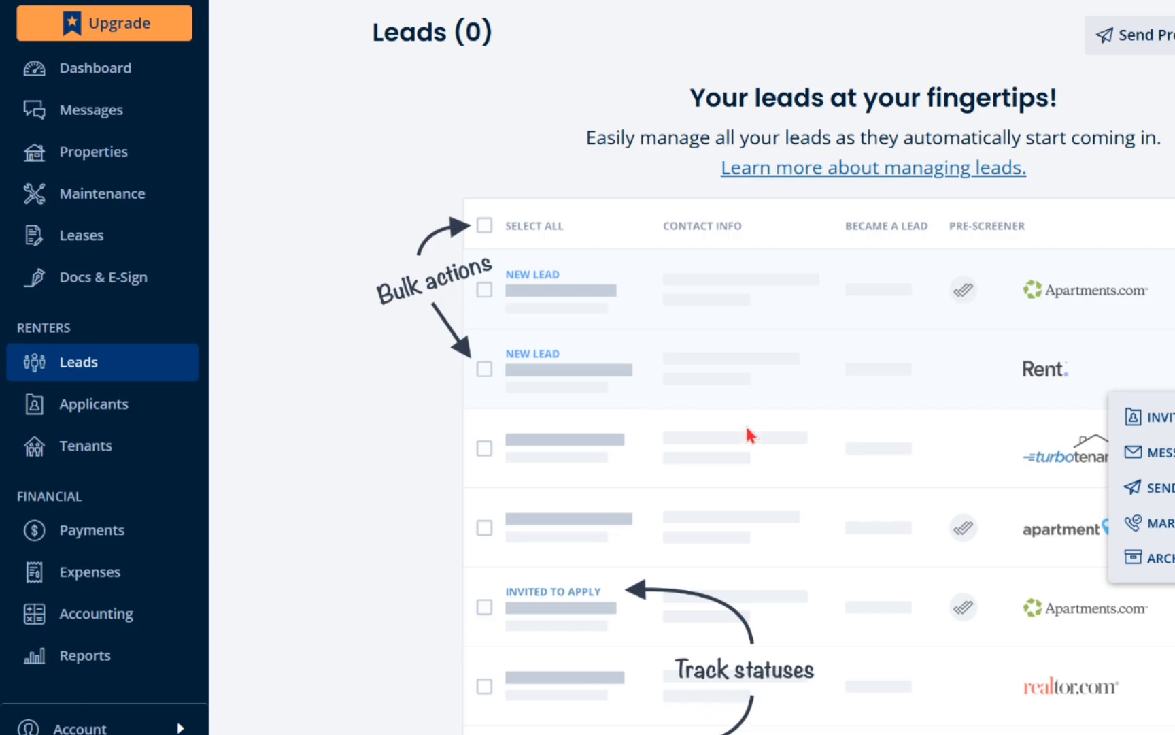
{"action": "scroll", "coordinate": [560, 447], "scroll_direction": "down", "scroll_amount": 3}
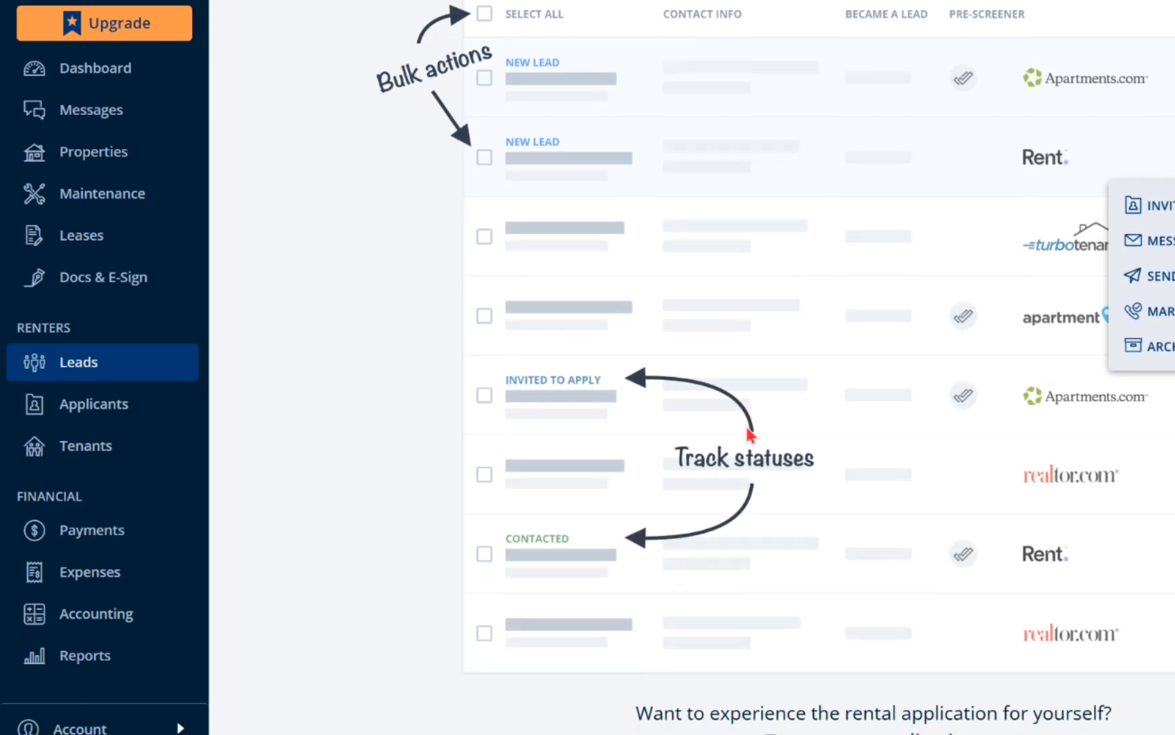
{"action": "scroll", "coordinate": [747, 425], "scroll_direction": "up", "scroll_amount": 2}
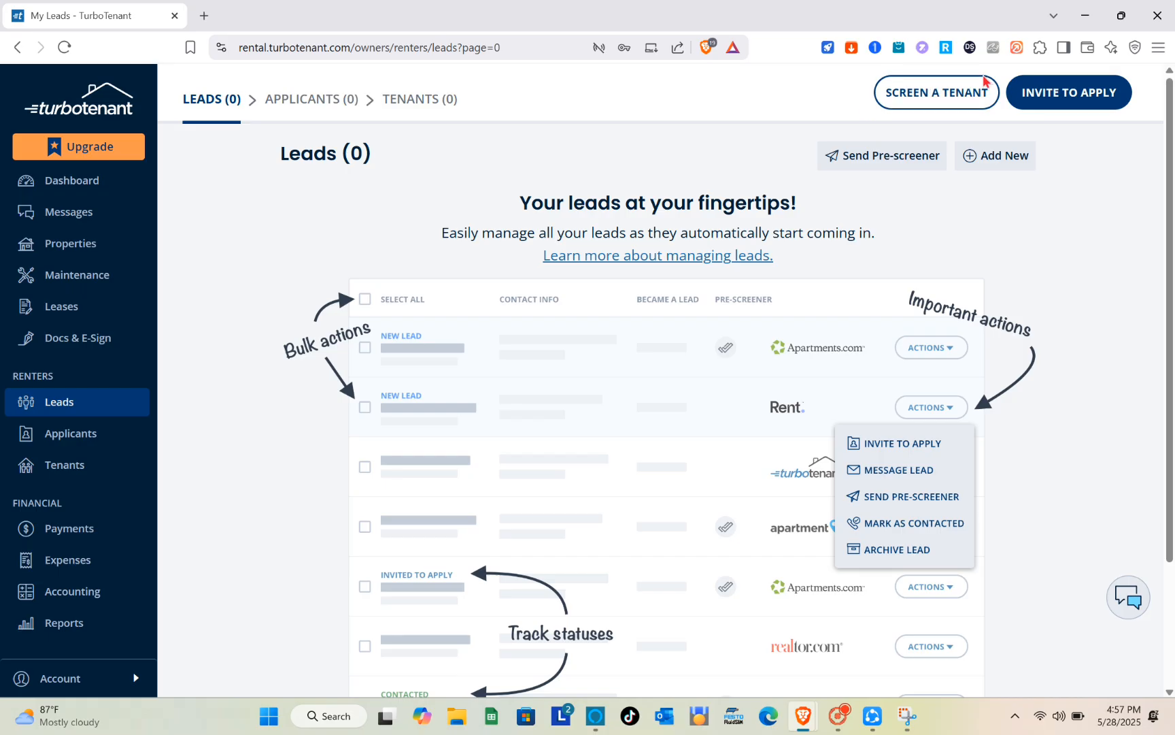
{"action": "left_click", "coordinate": [949, 99]}
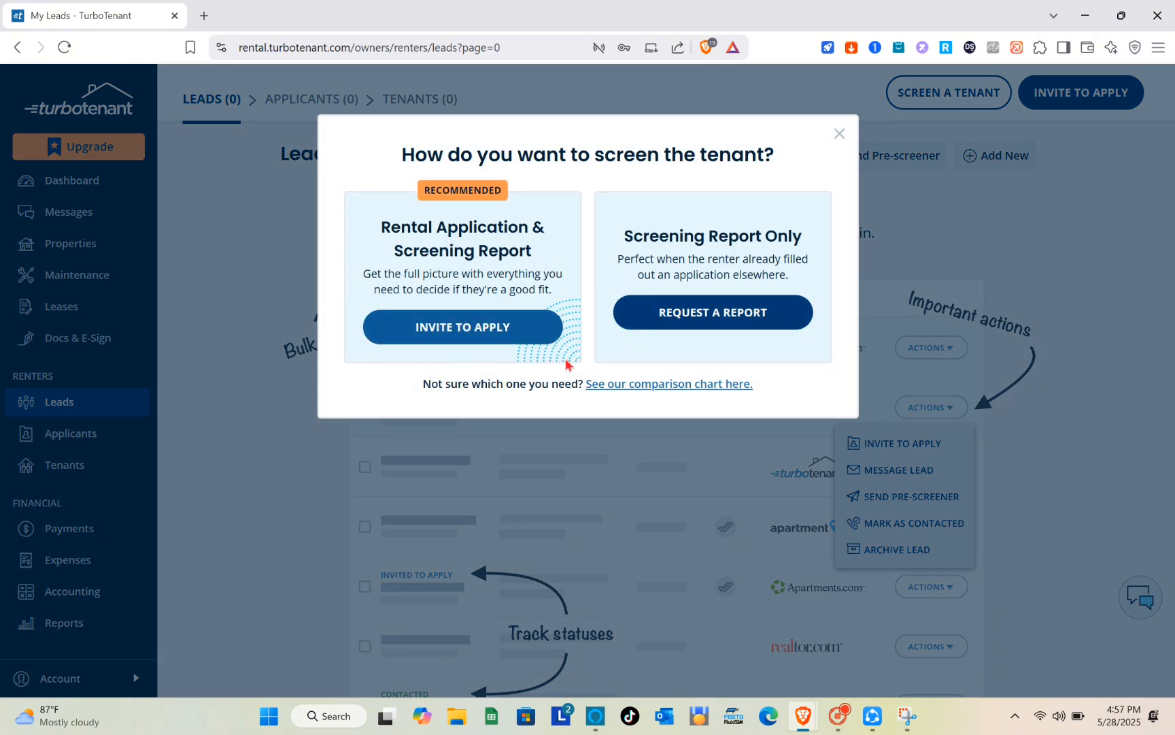
{"action": "left_click", "coordinate": [839, 133]}
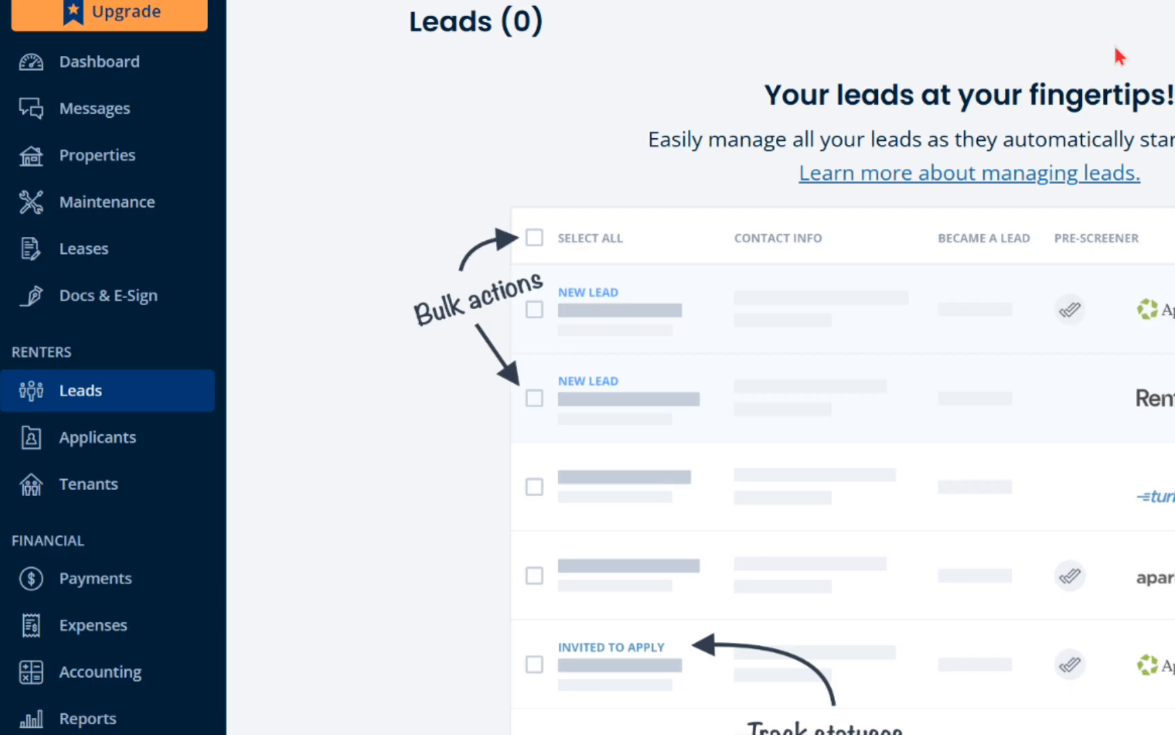
{"action": "left_click", "coordinate": [98, 447]}
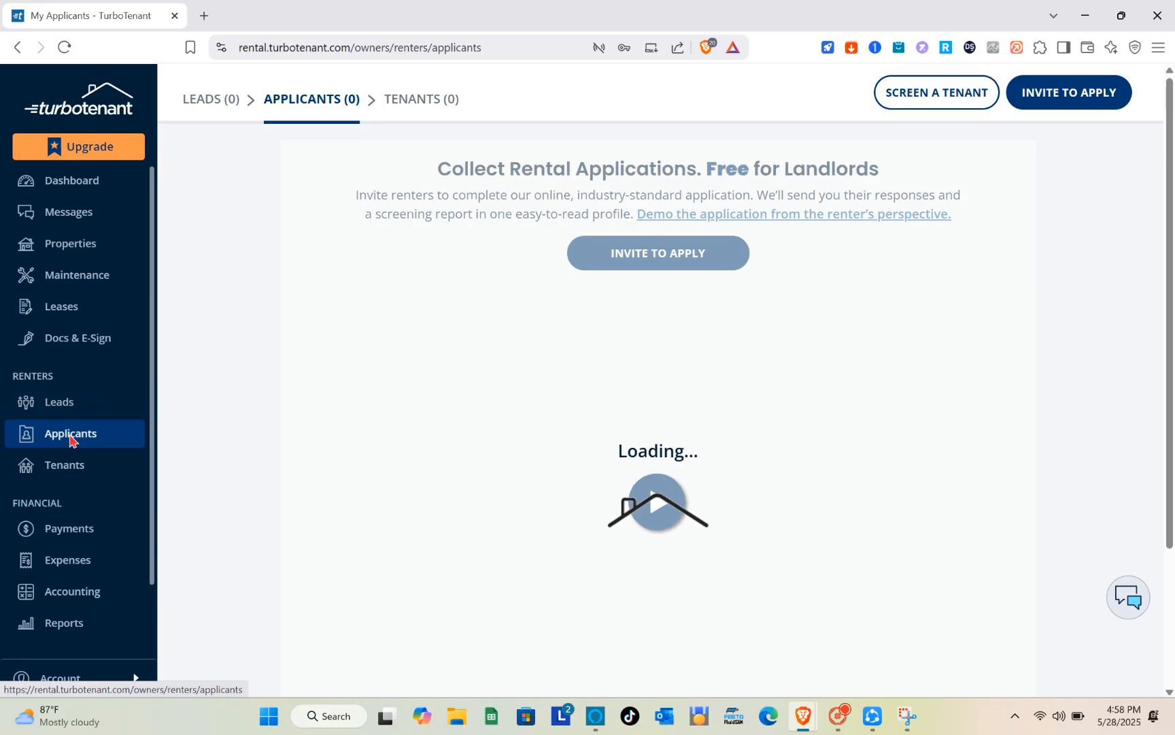
{"action": "scroll", "coordinate": [691, 376], "scroll_direction": "down", "scroll_amount": 2}
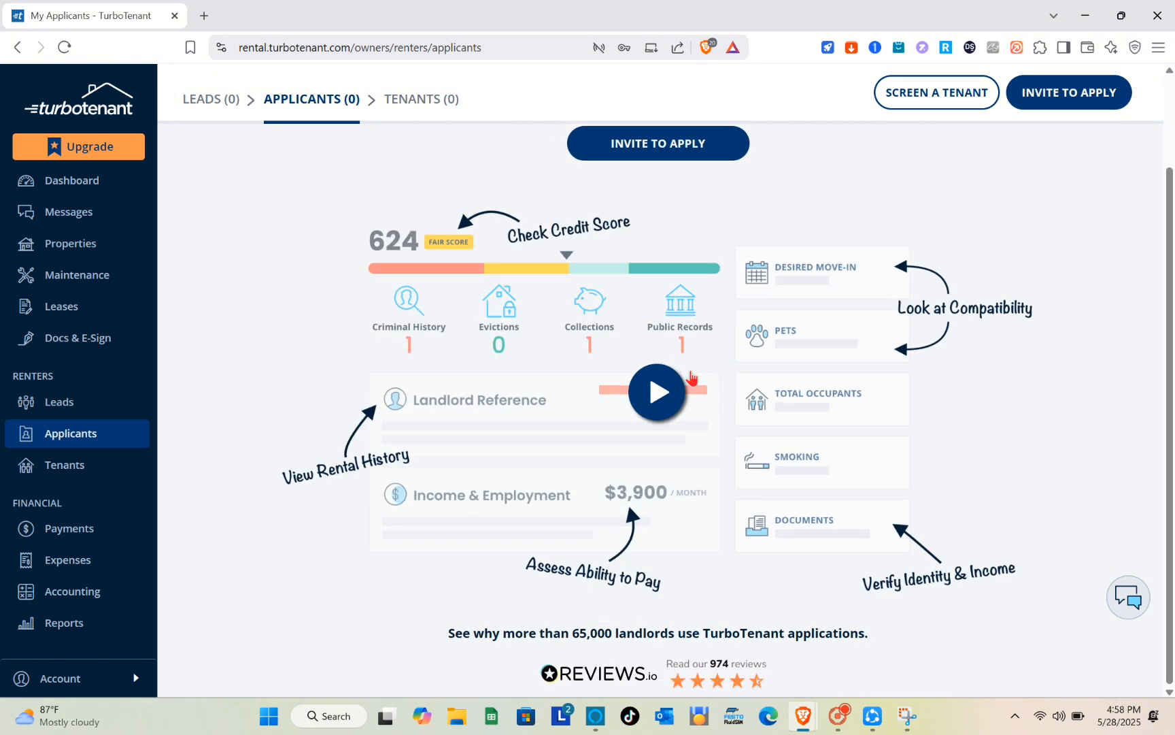
{"action": "scroll", "coordinate": [690, 361], "scroll_direction": "up", "scroll_amount": 2}
- Examine the Invite Renter To Apply form and its application types, leaving it empty, and view the active tenants page
{"action": "left_click", "coordinate": [670, 264]}
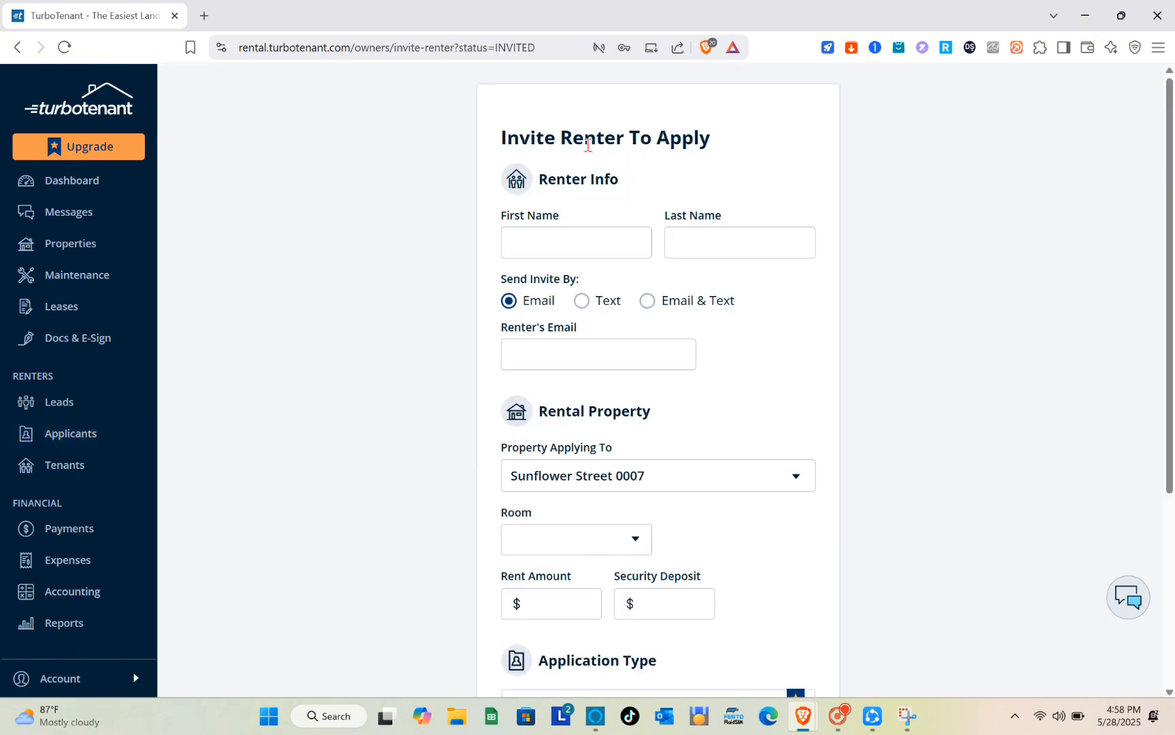
{"action": "left_click", "coordinate": [593, 239]}
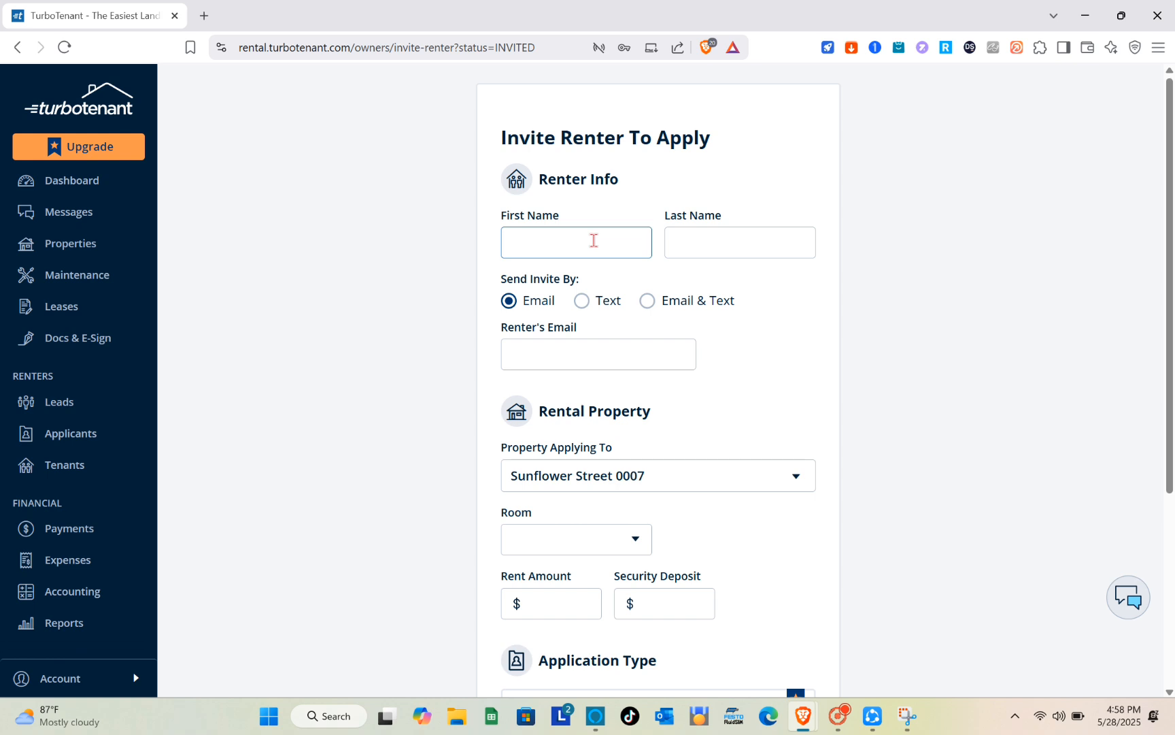
{"action": "left_click", "coordinate": [678, 243]}
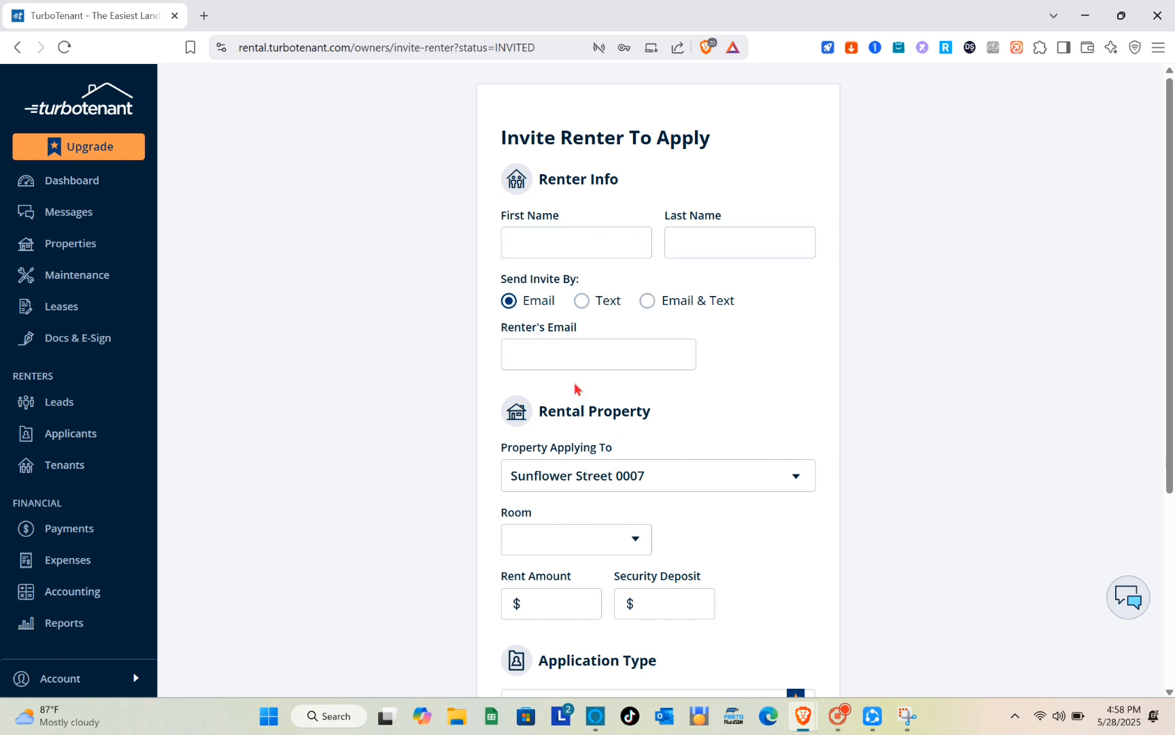
{"action": "left_click", "coordinate": [543, 349]}
{"action": "scroll", "coordinate": [545, 349], "scroll_direction": "down", "scroll_amount": 4}
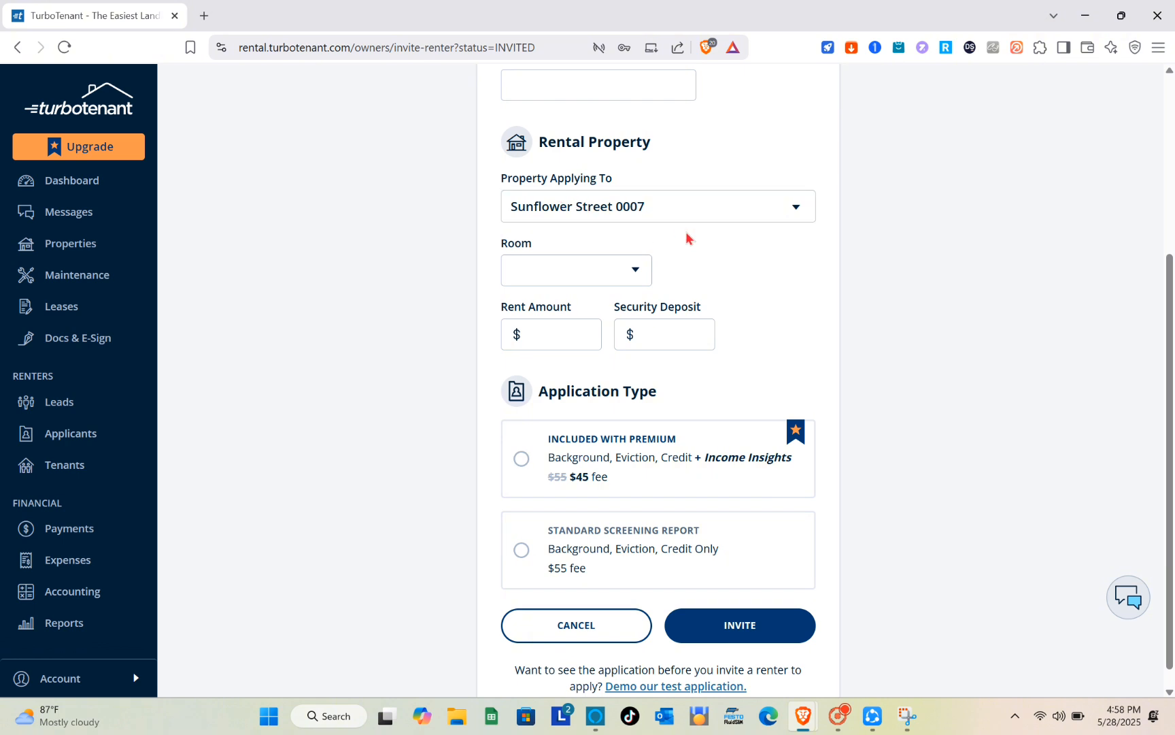
{"action": "left_click", "coordinate": [582, 321]}
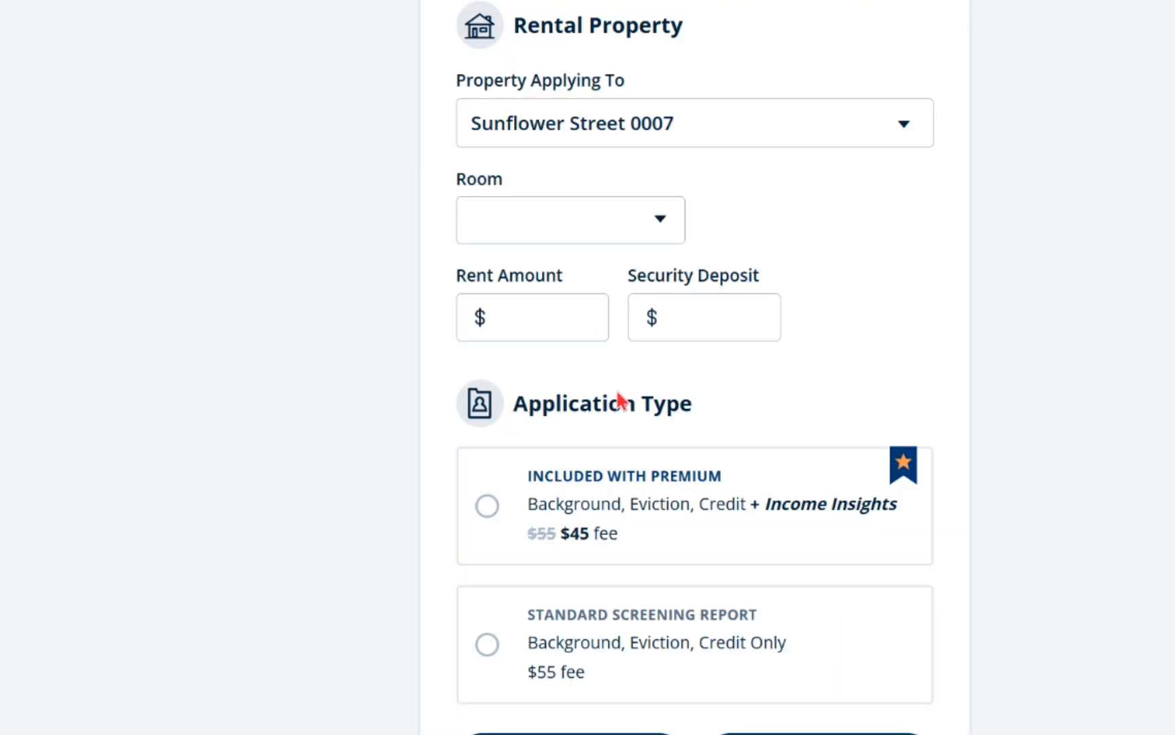
{"action": "scroll", "coordinate": [597, 617], "scroll_direction": "down", "scroll_amount": 1}
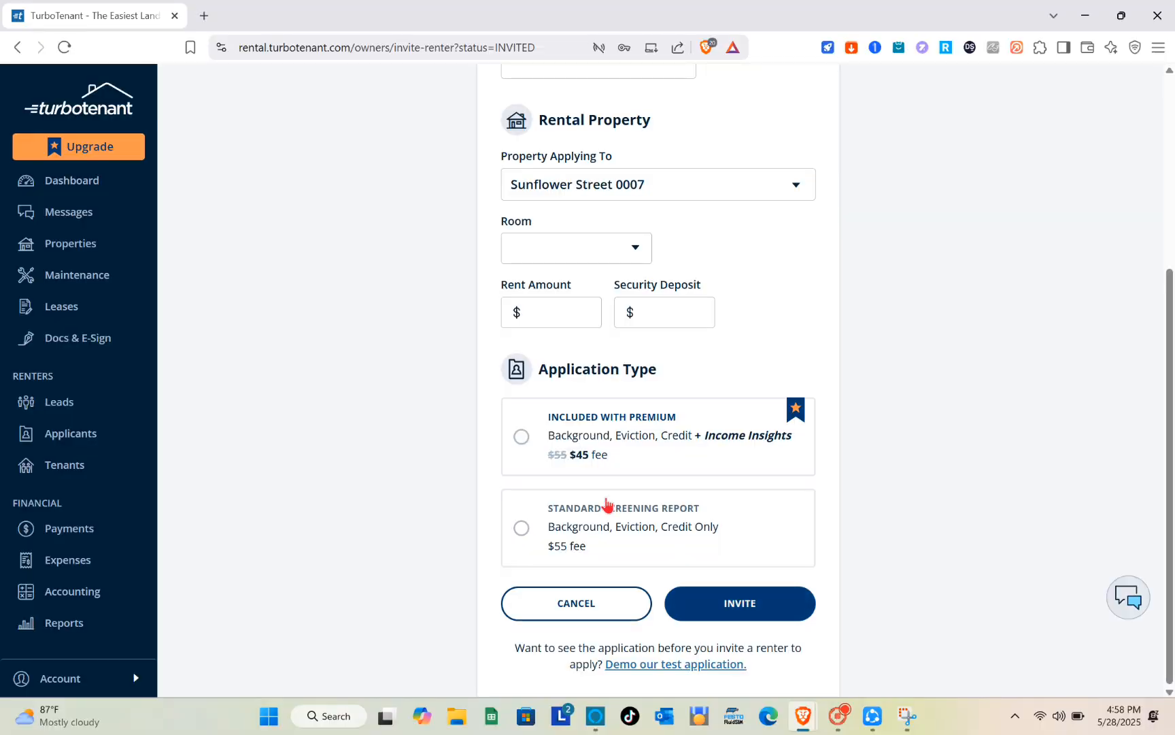
{"action": "scroll", "coordinate": [619, 579], "scroll_direction": "up", "scroll_amount": 5}
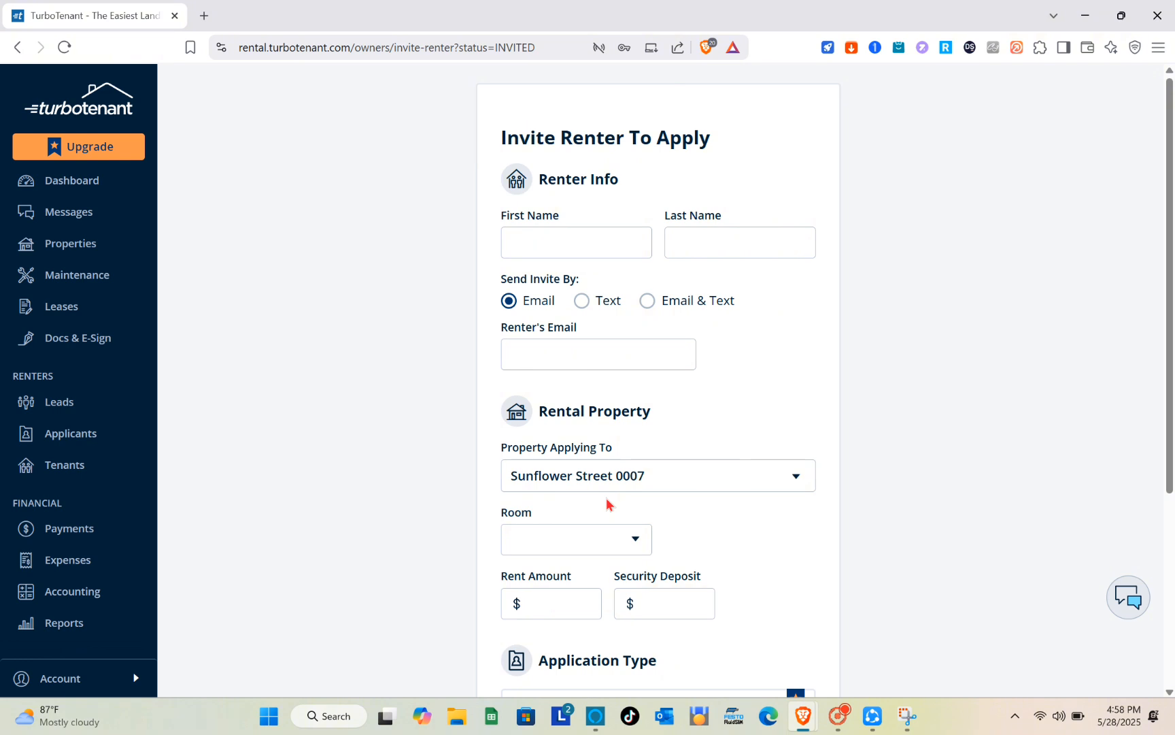
{"action": "left_click", "coordinate": [80, 462]}
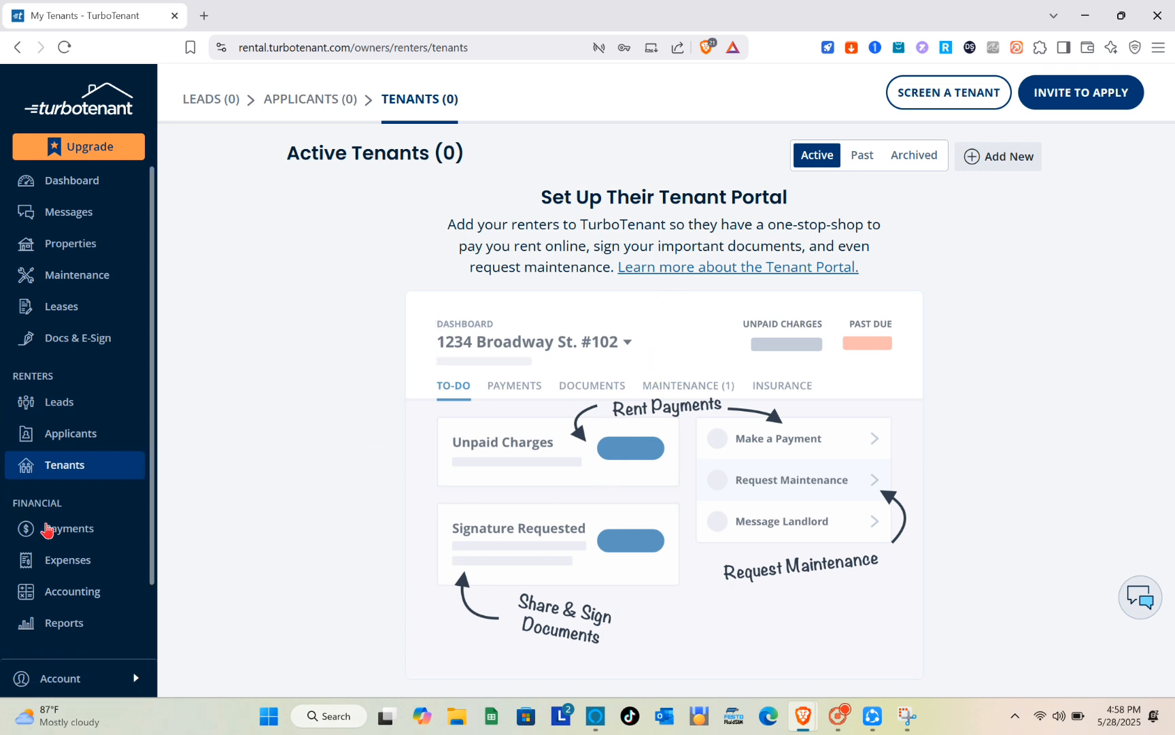
- Start the rent collection setup and set the monthly Rent charge to $500, leaving the description empty
{"action": "left_click", "coordinate": [68, 528]}
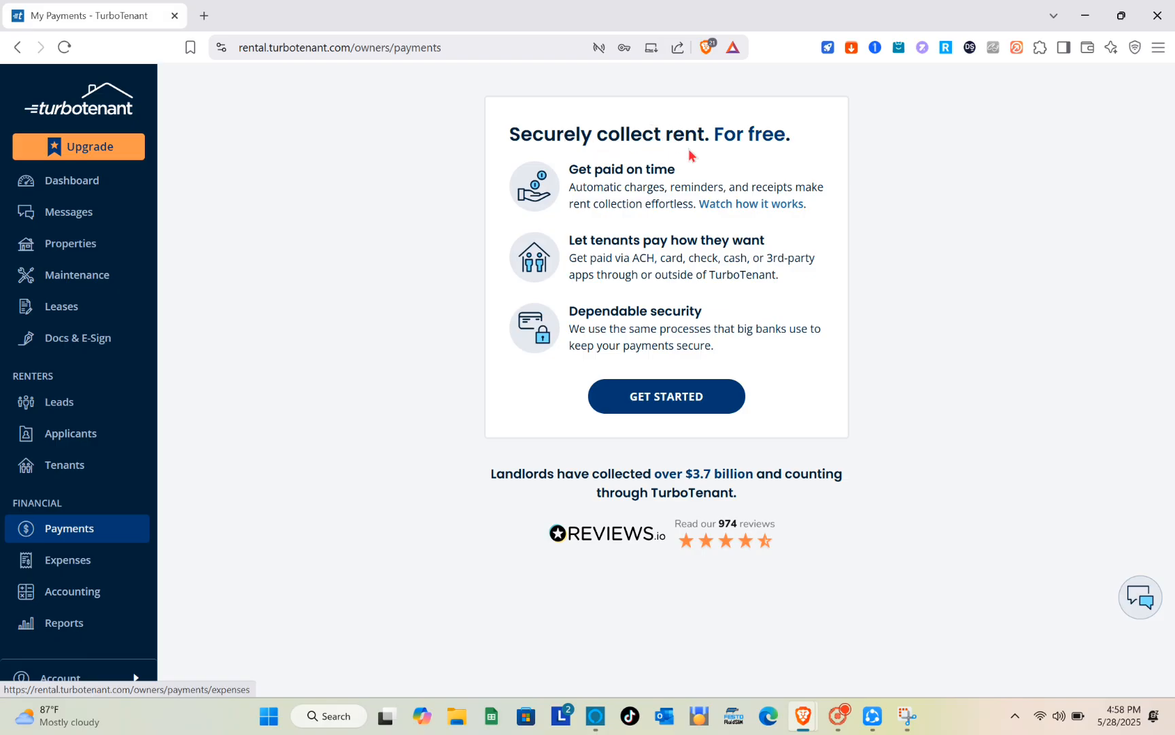
{"action": "left_click", "coordinate": [633, 400]}
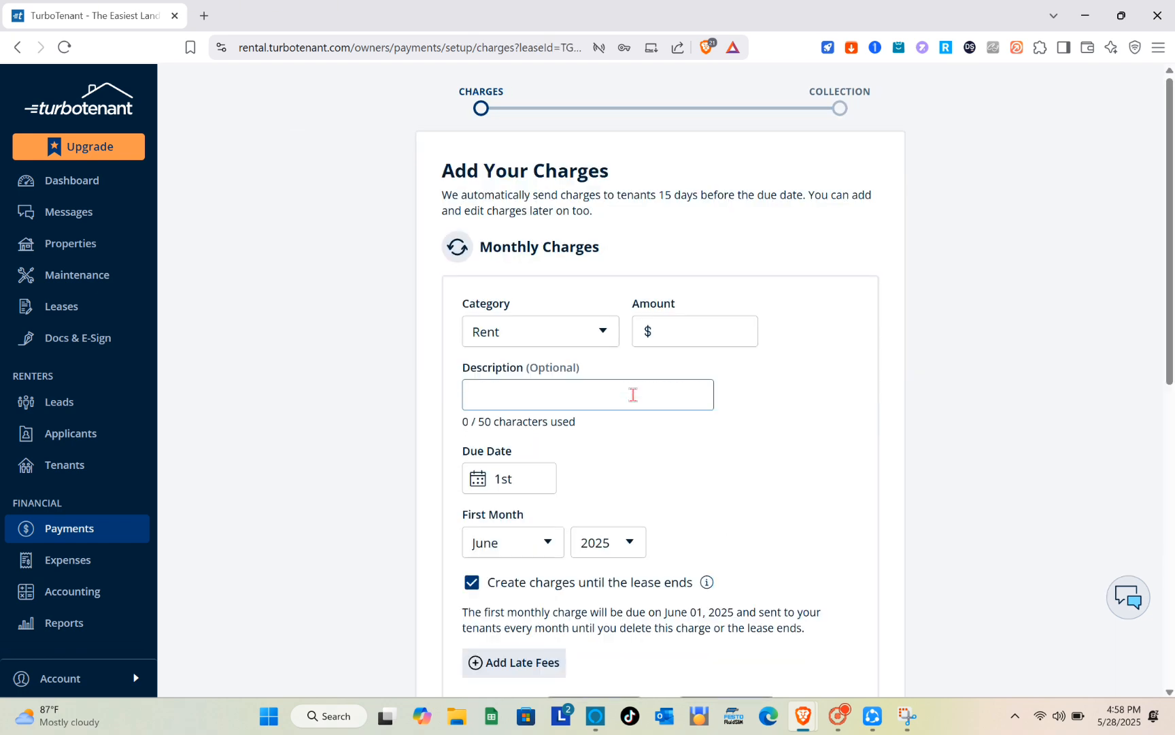
{"action": "left_click", "coordinate": [586, 332]}
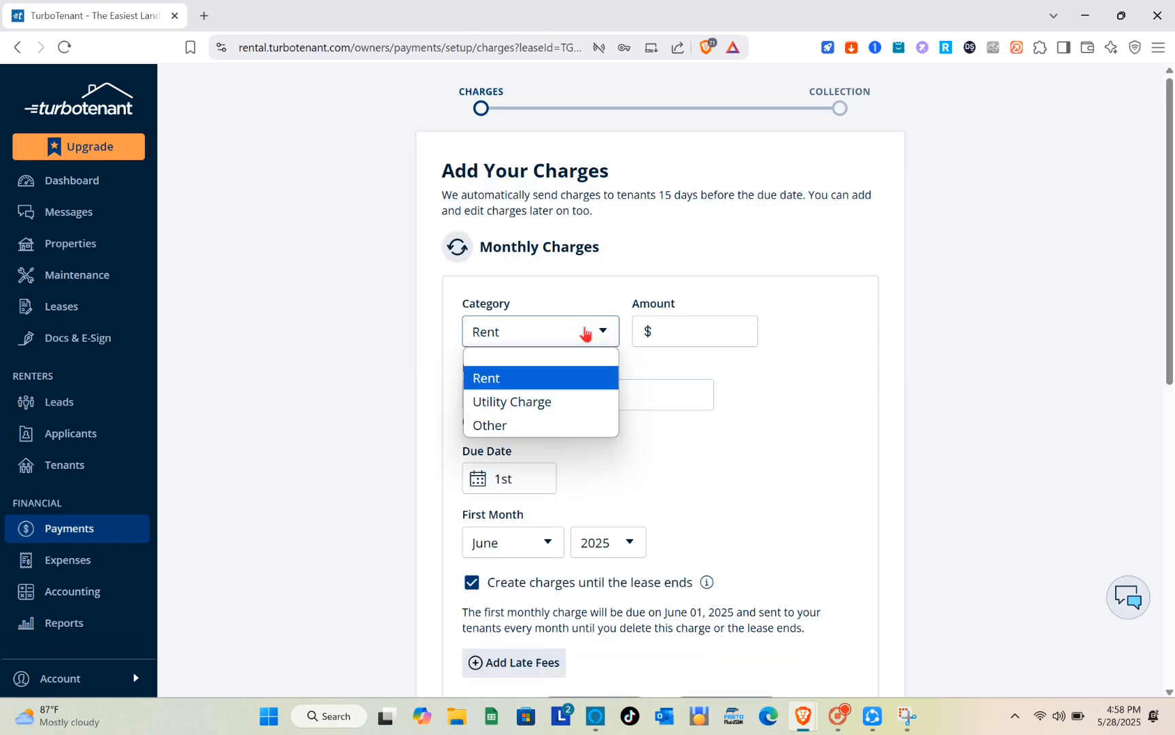
{"action": "left_click", "coordinate": [586, 333]}
{"action": "left_click", "coordinate": [685, 322]}
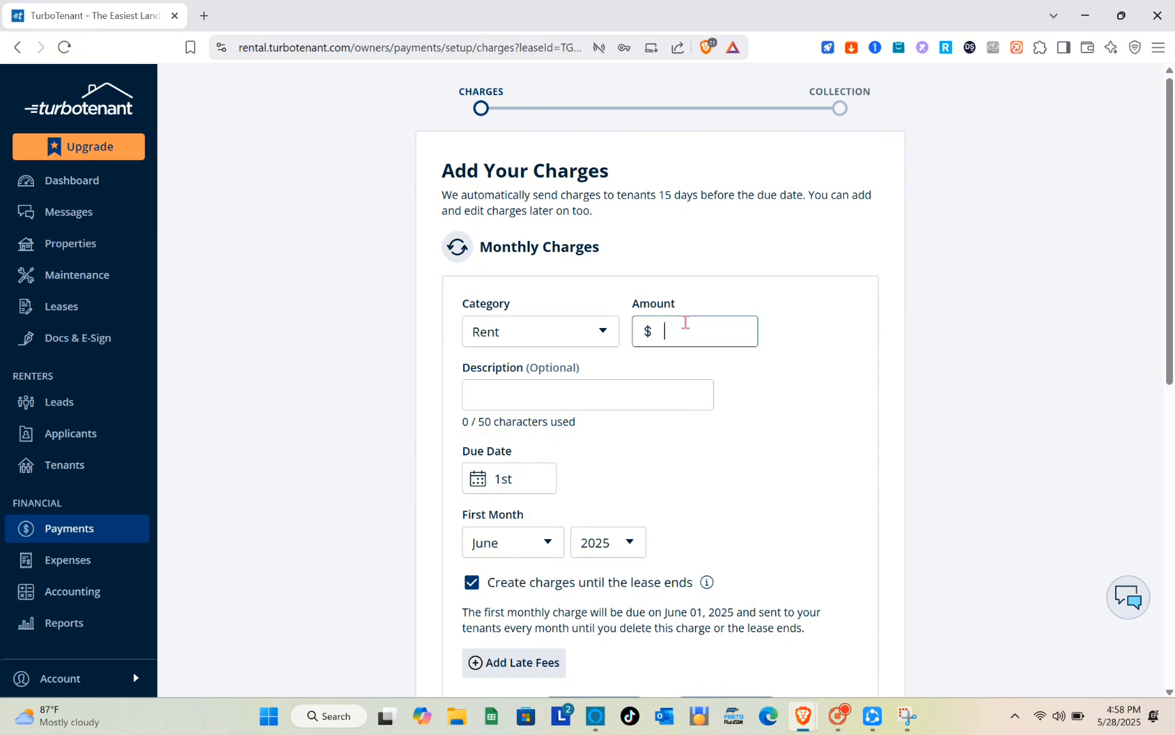
{"action": "type", "text": "5"}
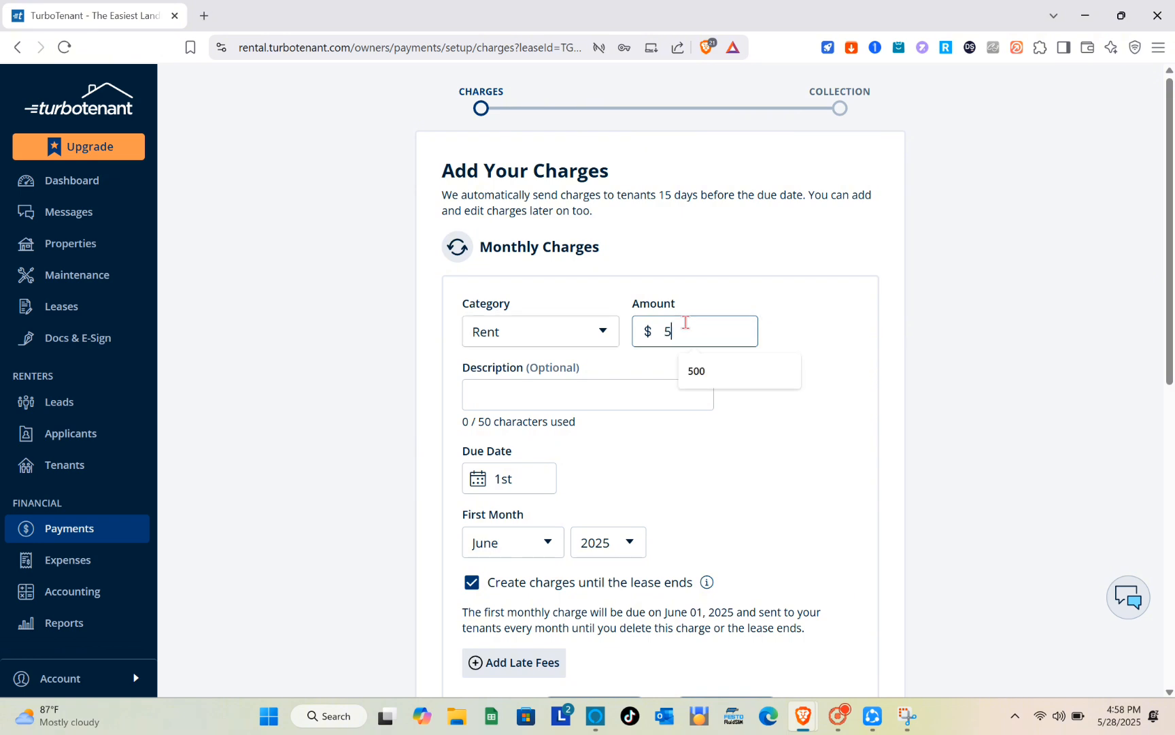
{"action": "type", "text": "00"}
{"action": "left_click", "coordinate": [615, 383]}
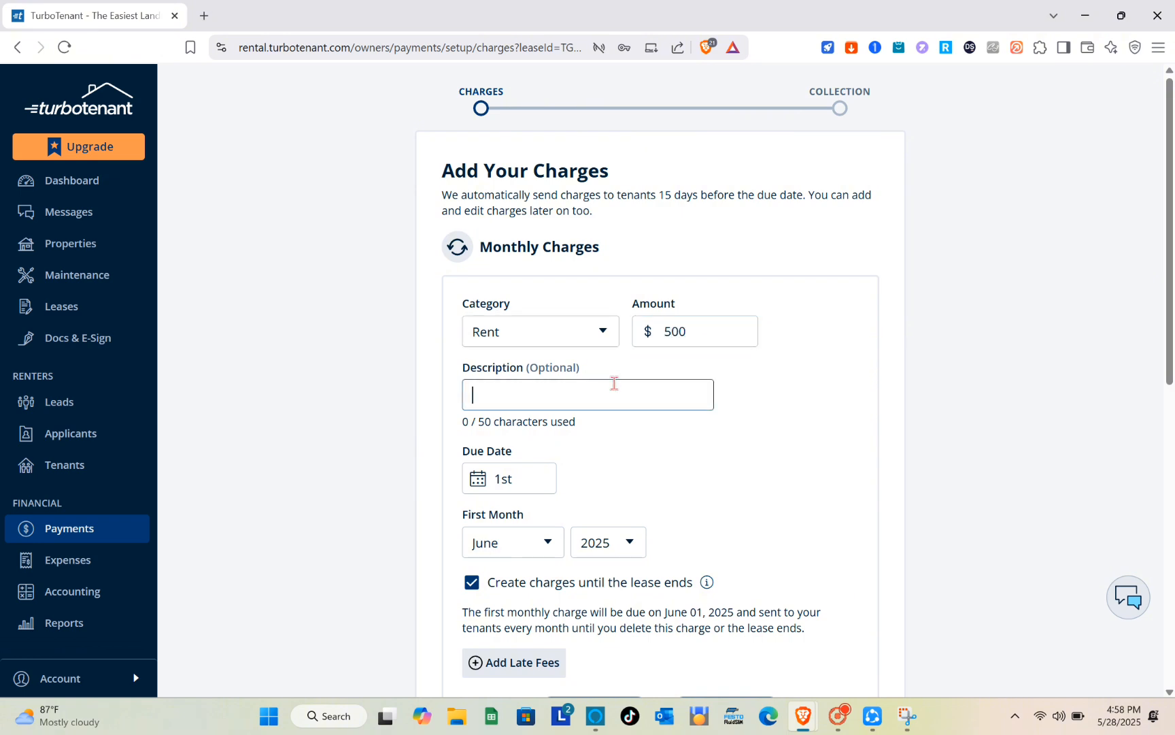
- Set the monthly charge's due date to the 11th, keeping June 2025 as the first month
{"action": "scroll", "coordinate": [537, 204], "scroll_direction": "down", "scroll_amount": 4}
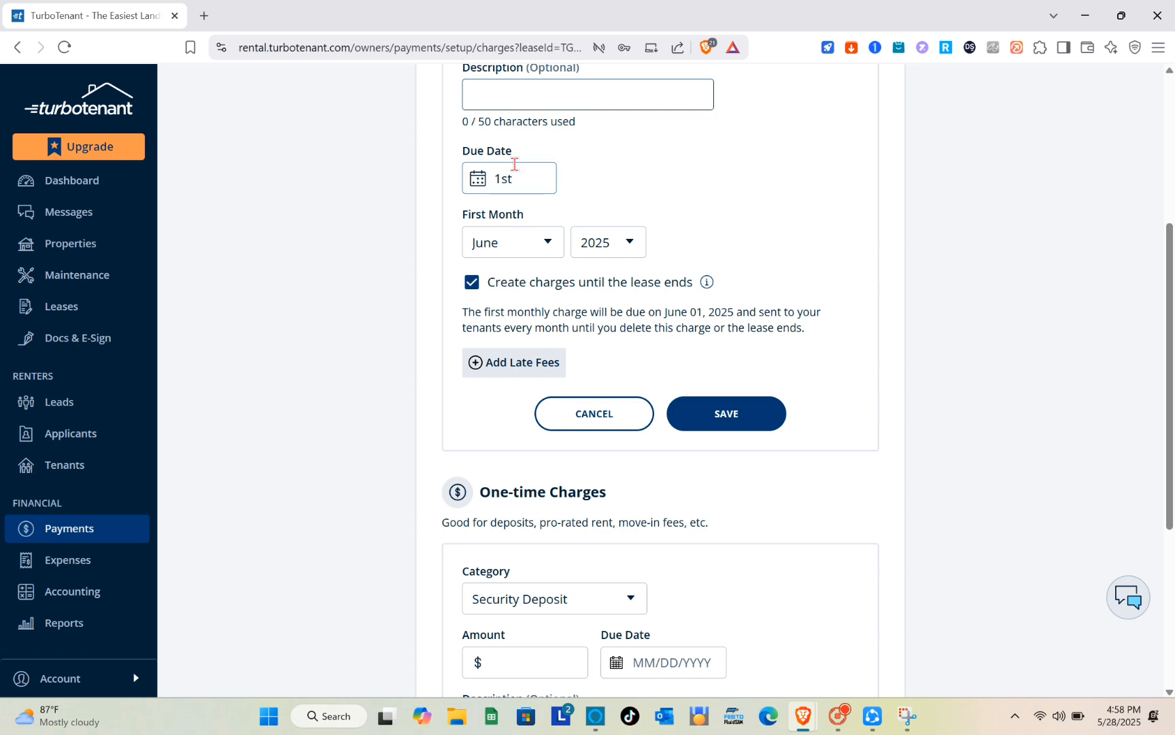
{"action": "left_click", "coordinate": [522, 179]}
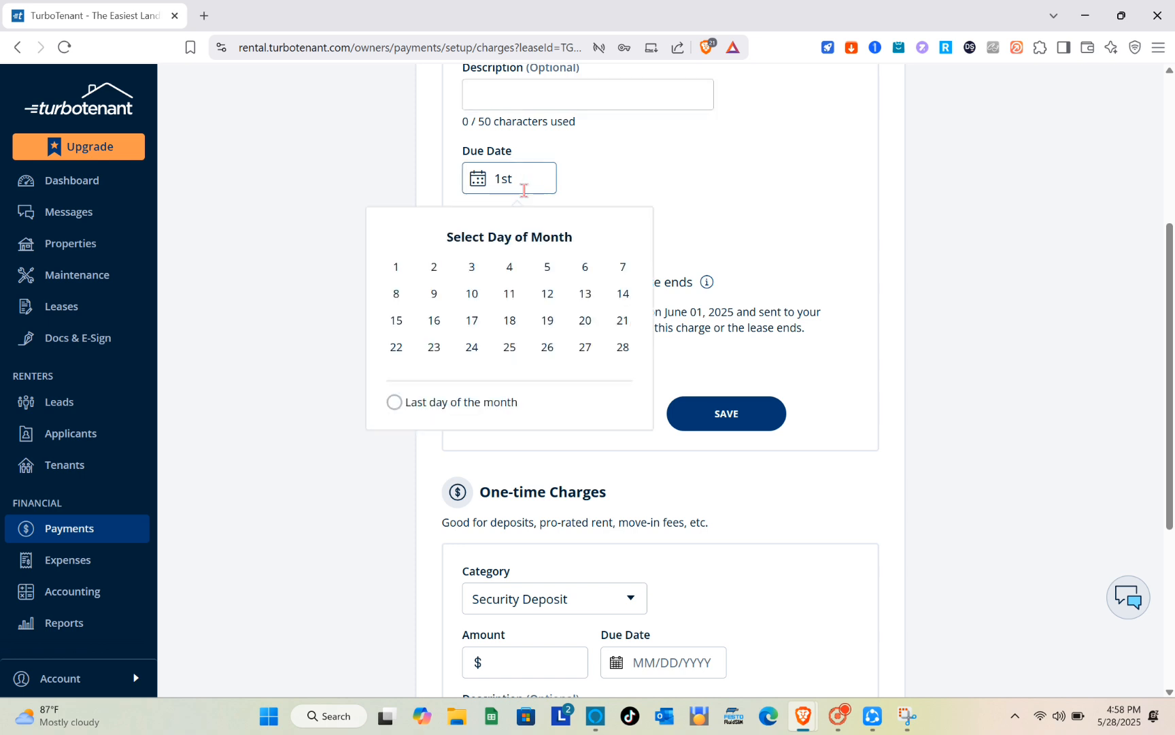
{"action": "left_click", "coordinate": [511, 293]}
{"action": "left_click", "coordinate": [503, 194]}
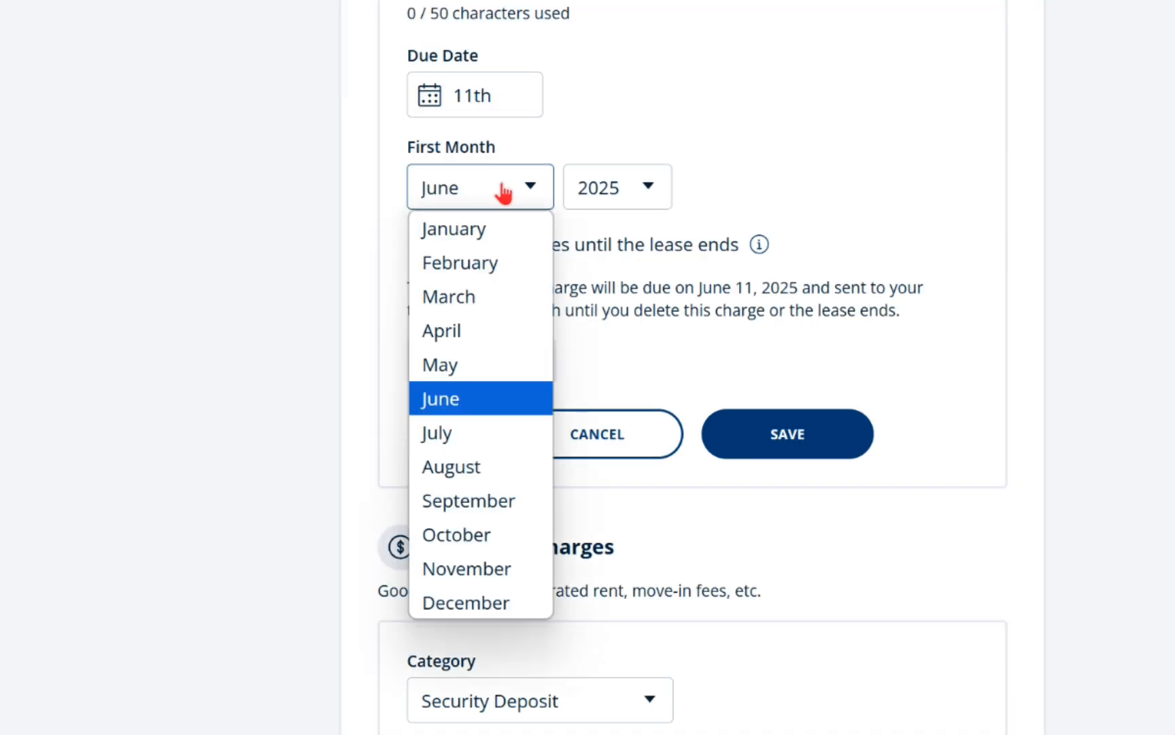
{"action": "left_click", "coordinate": [503, 194]}
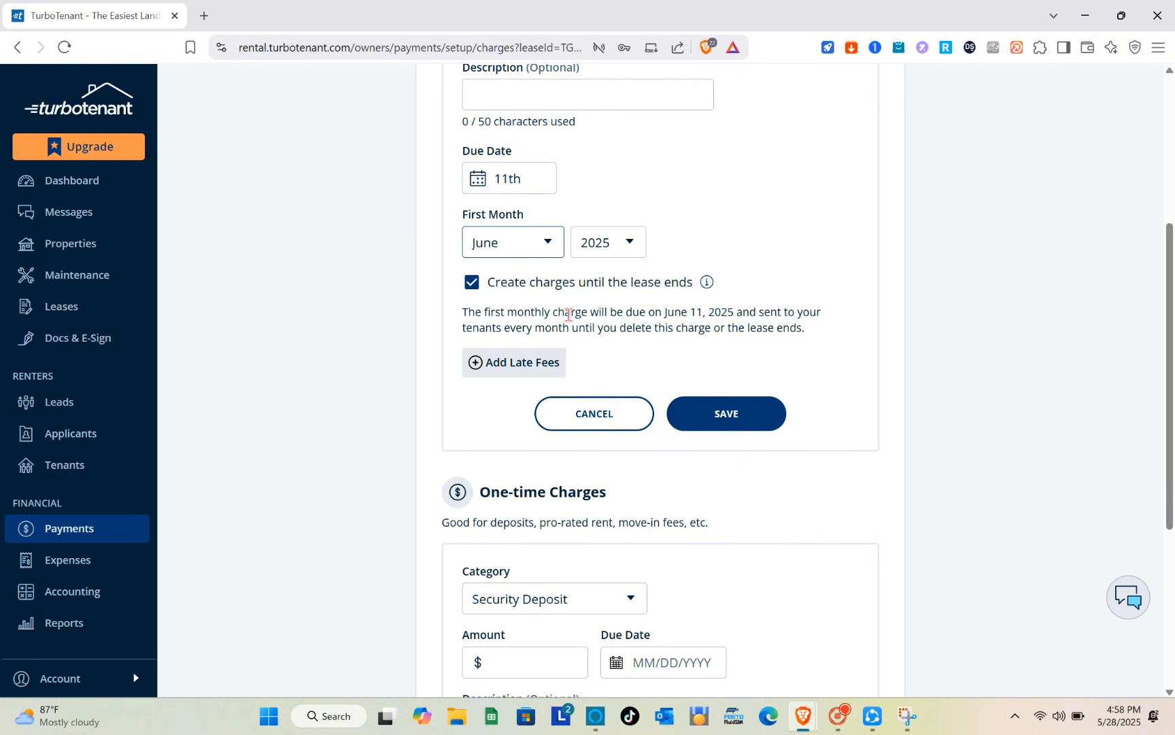
- Review the one-time charge form, leaving it empty, and proceed to the choice of rent collection methods
{"action": "scroll", "coordinate": [551, 437], "scroll_direction": "down", "scroll_amount": 1}
{"action": "scroll", "coordinate": [568, 418], "scroll_direction": "down", "scroll_amount": 1}
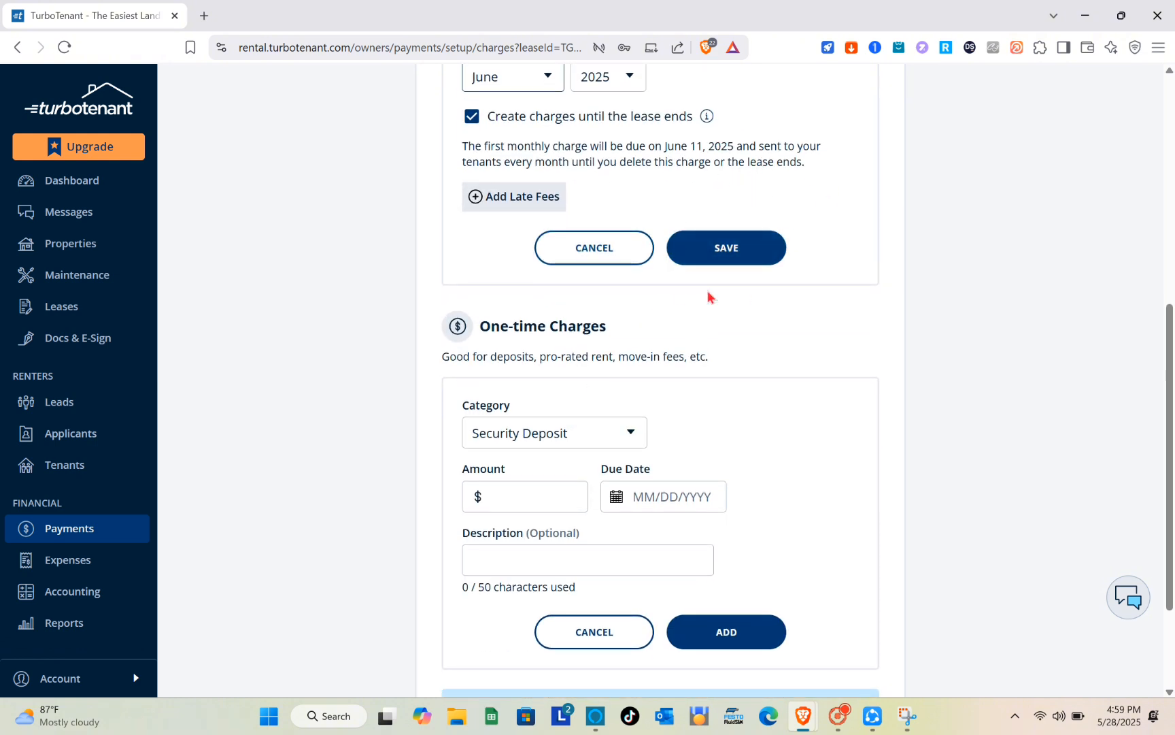
{"action": "scroll", "coordinate": [708, 296], "scroll_direction": "down", "scroll_amount": 2}
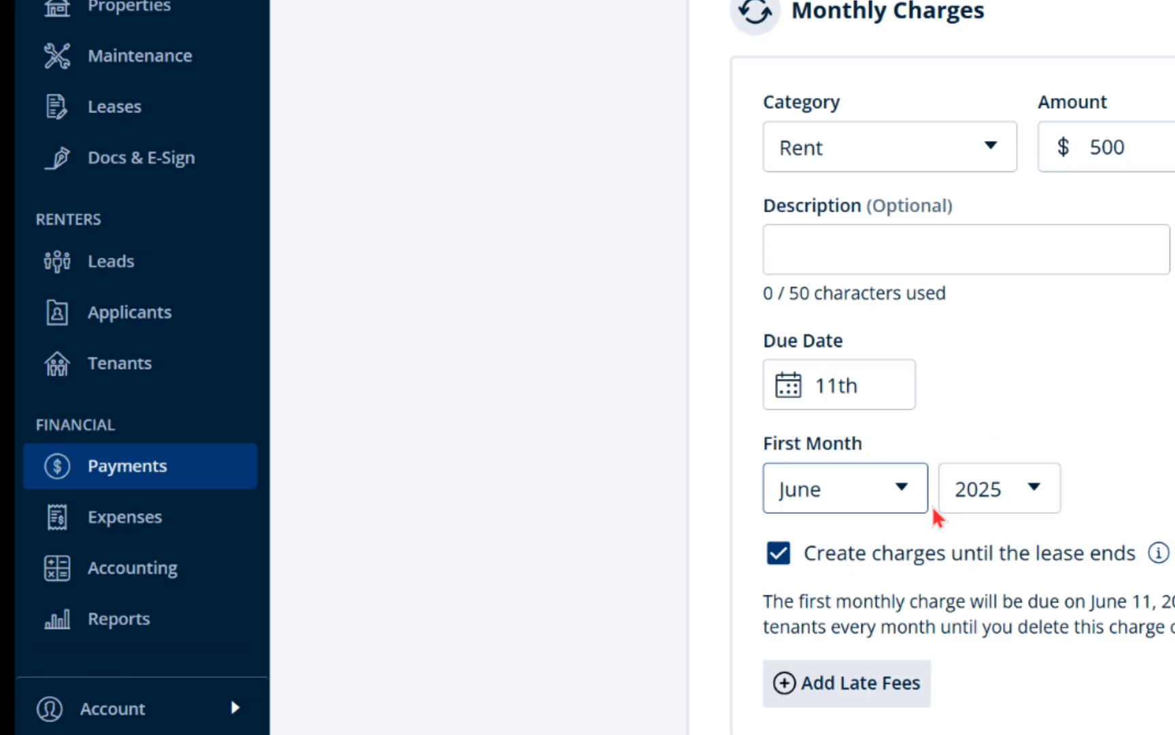
{"action": "scroll", "coordinate": [774, 81], "scroll_direction": "down", "scroll_amount": 10}
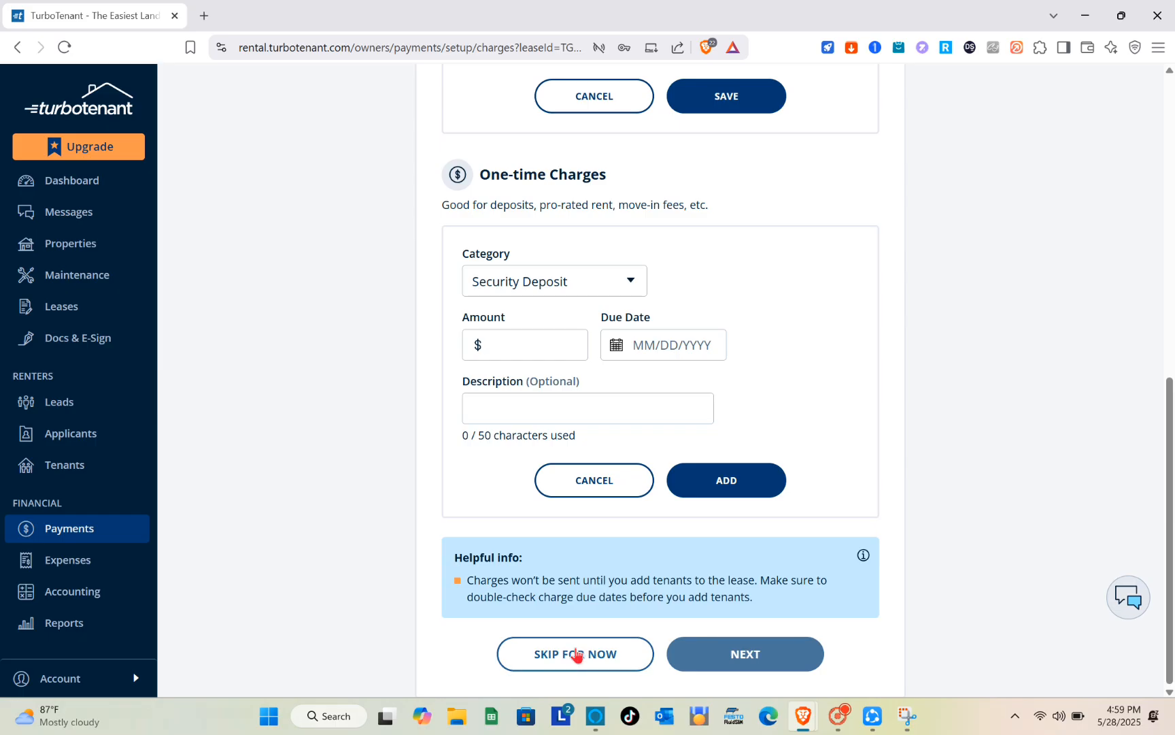
{"action": "left_click", "coordinate": [945, 661]}
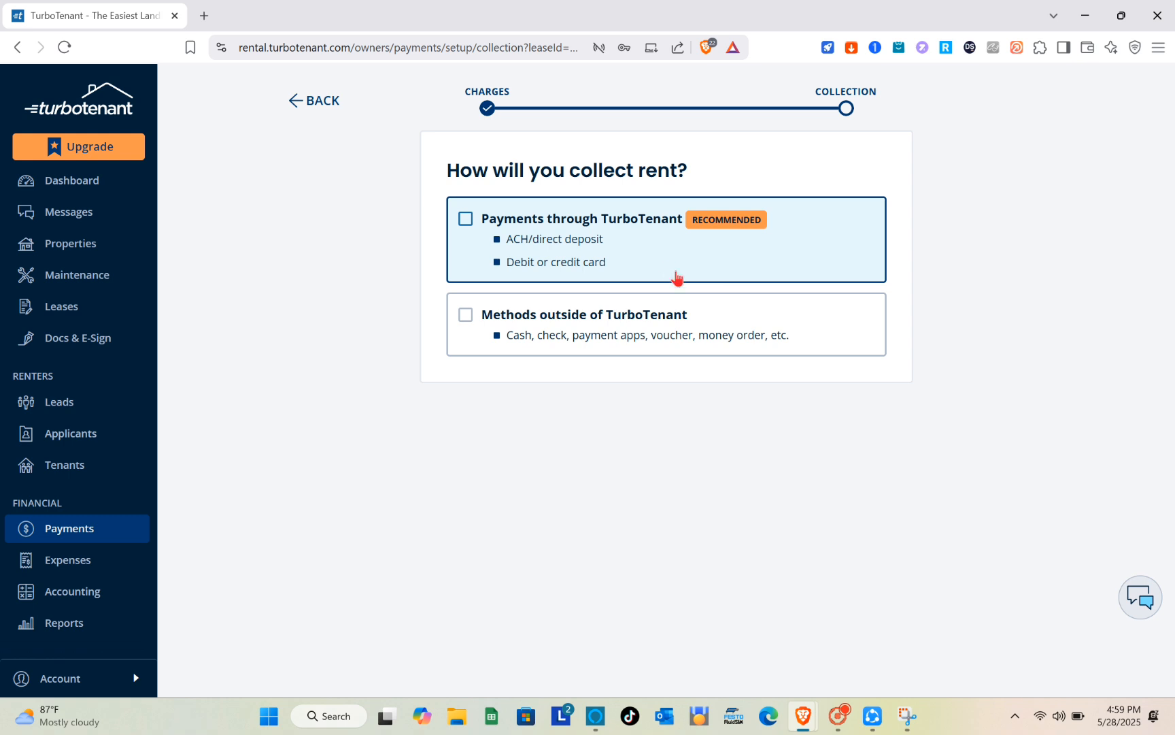
- Review the two ways to track expenses, and start the automatic transaction import option
{"action": "left_click", "coordinate": [51, 561]}
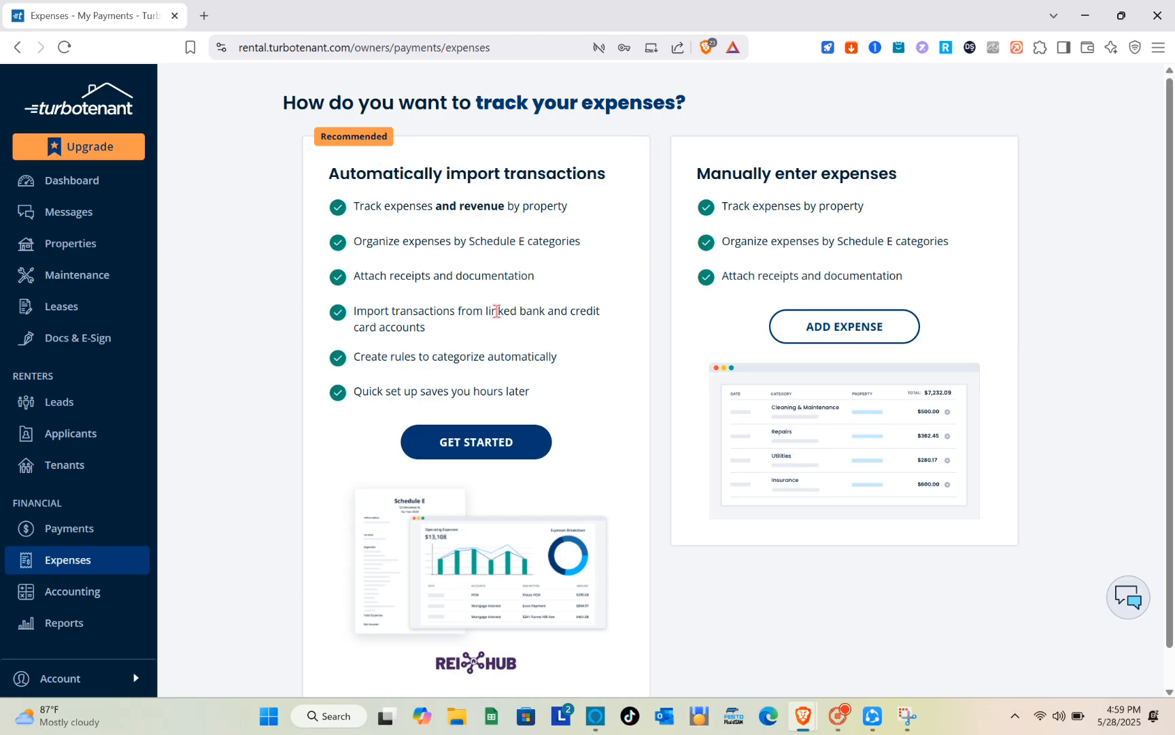
{"action": "scroll", "coordinate": [497, 311], "scroll_direction": "down", "scroll_amount": 1}
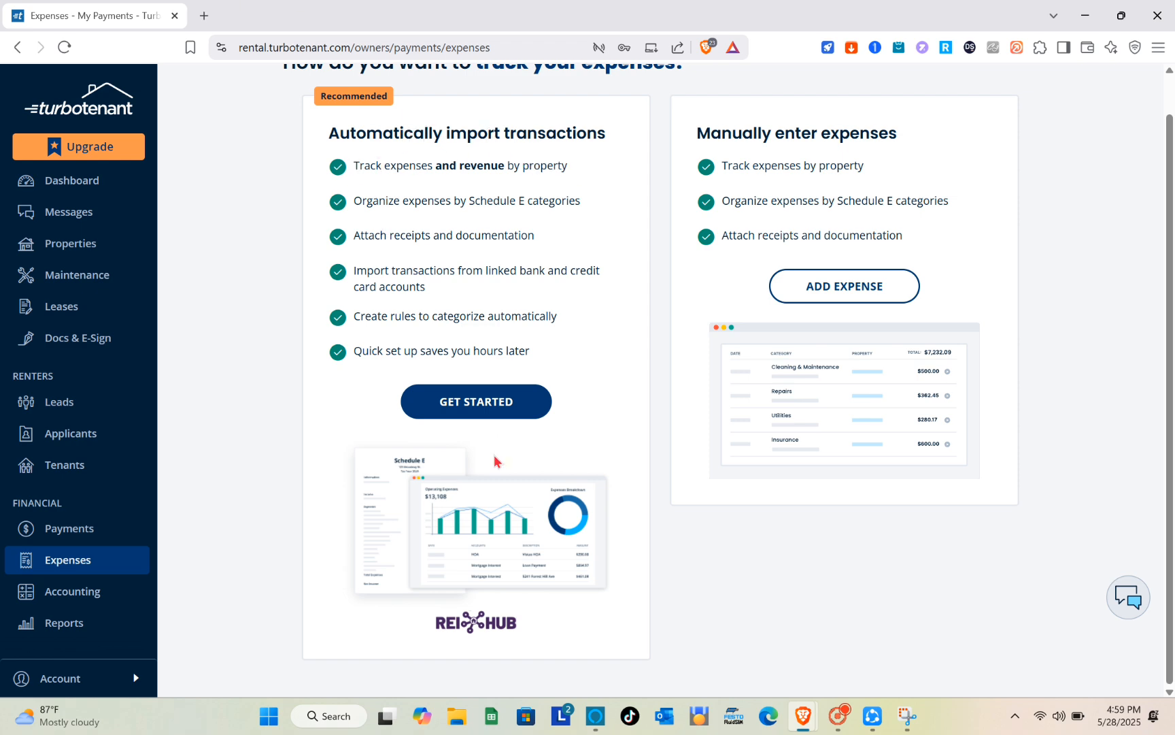
{"action": "left_click", "coordinate": [456, 413]}
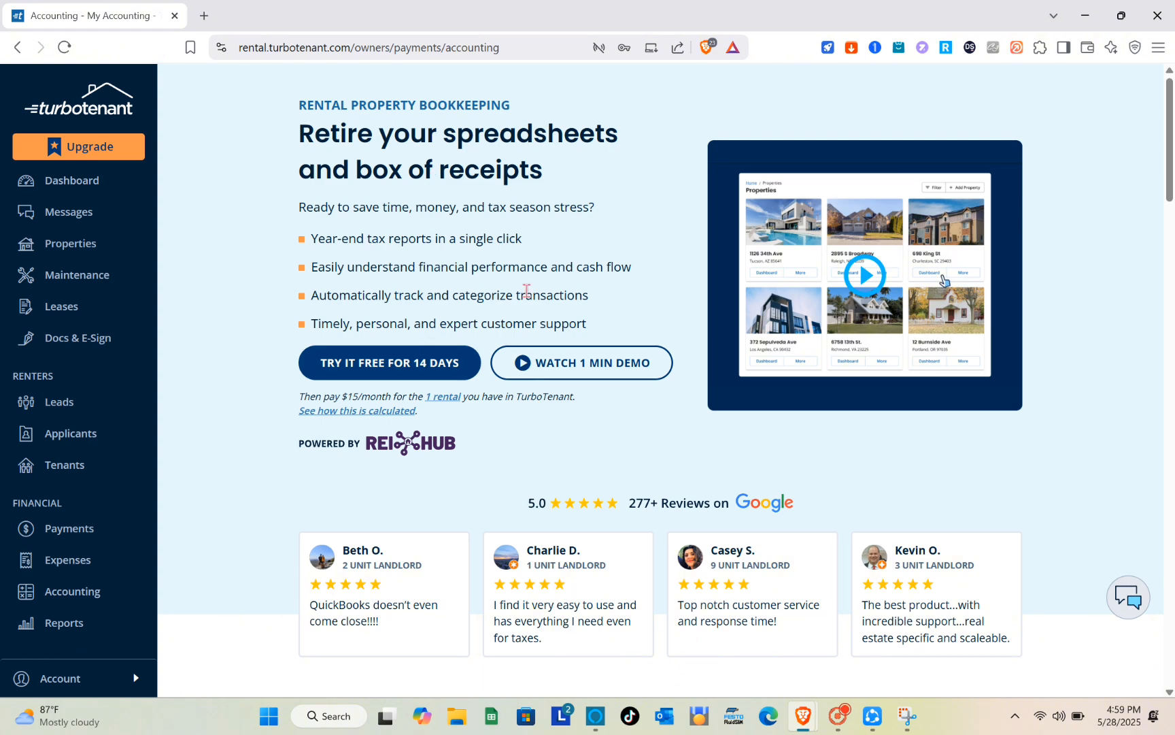
- Examine the rental property bookkeeping page, including its features, the comparison with QuickBooks and spreadsheets, the pricing and the FAQs
{"action": "scroll", "coordinate": [391, 425], "scroll_direction": "down", "scroll_amount": 10}
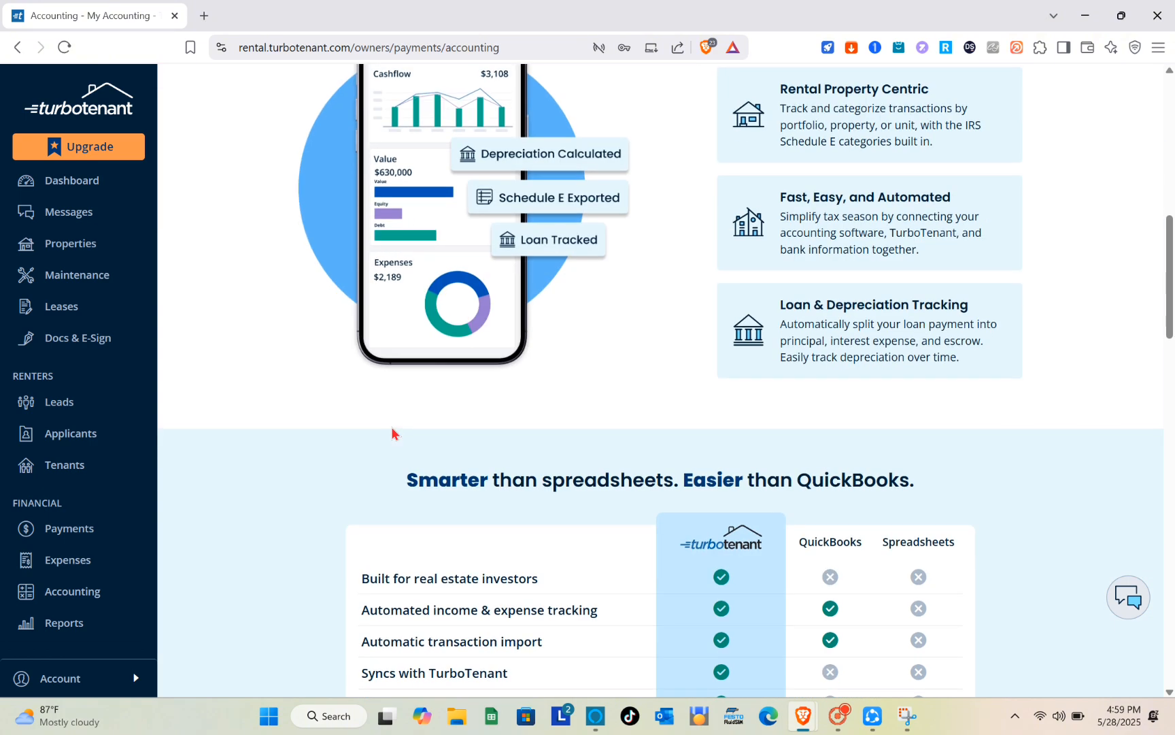
{"action": "scroll", "coordinate": [391, 426], "scroll_direction": "up", "scroll_amount": 10}
{"action": "scroll", "coordinate": [408, 236], "scroll_direction": "down", "scroll_amount": 10}
{"action": "scroll", "coordinate": [408, 236], "scroll_direction": "down", "scroll_amount": 15}
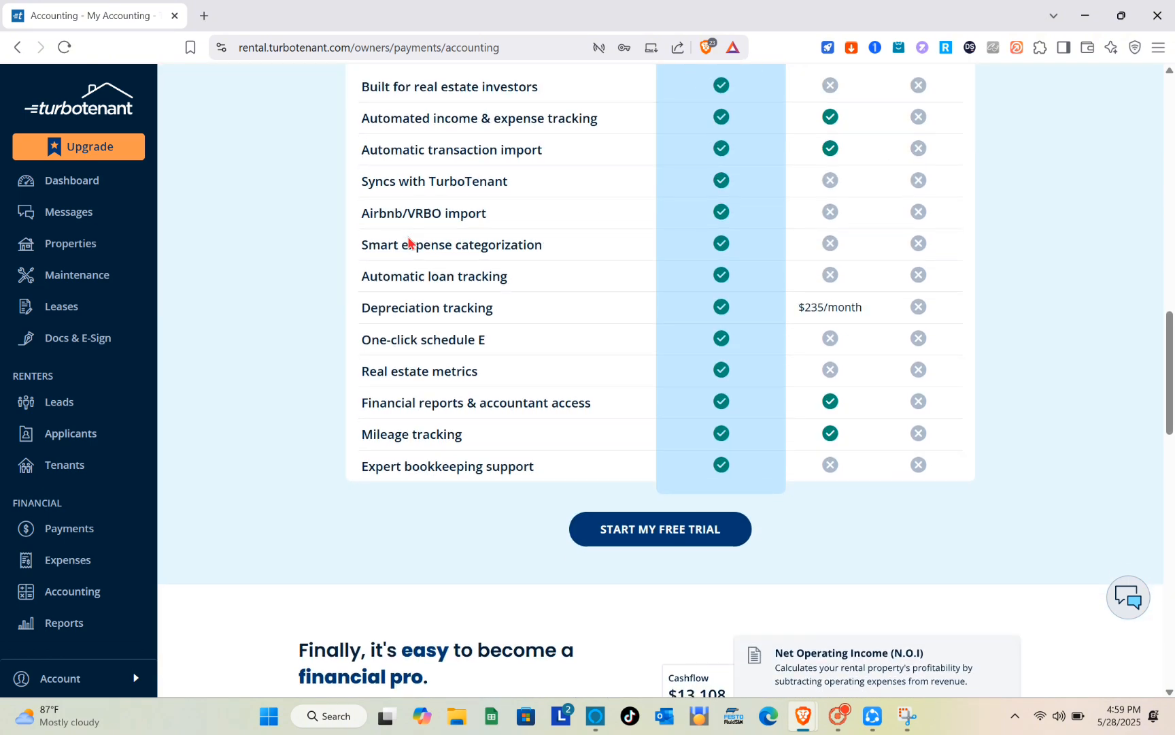
{"action": "scroll", "coordinate": [408, 236], "scroll_direction": "down", "scroll_amount": 10}
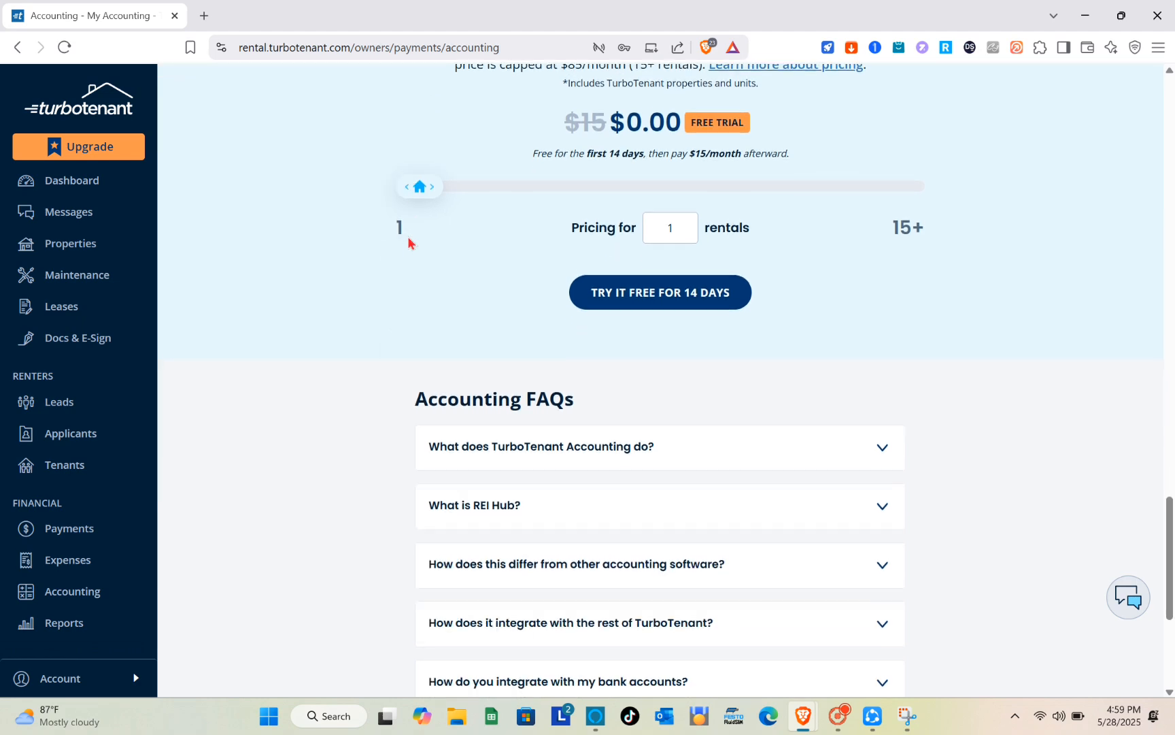
{"action": "scroll", "coordinate": [408, 241], "scroll_direction": "up", "scroll_amount": 20}
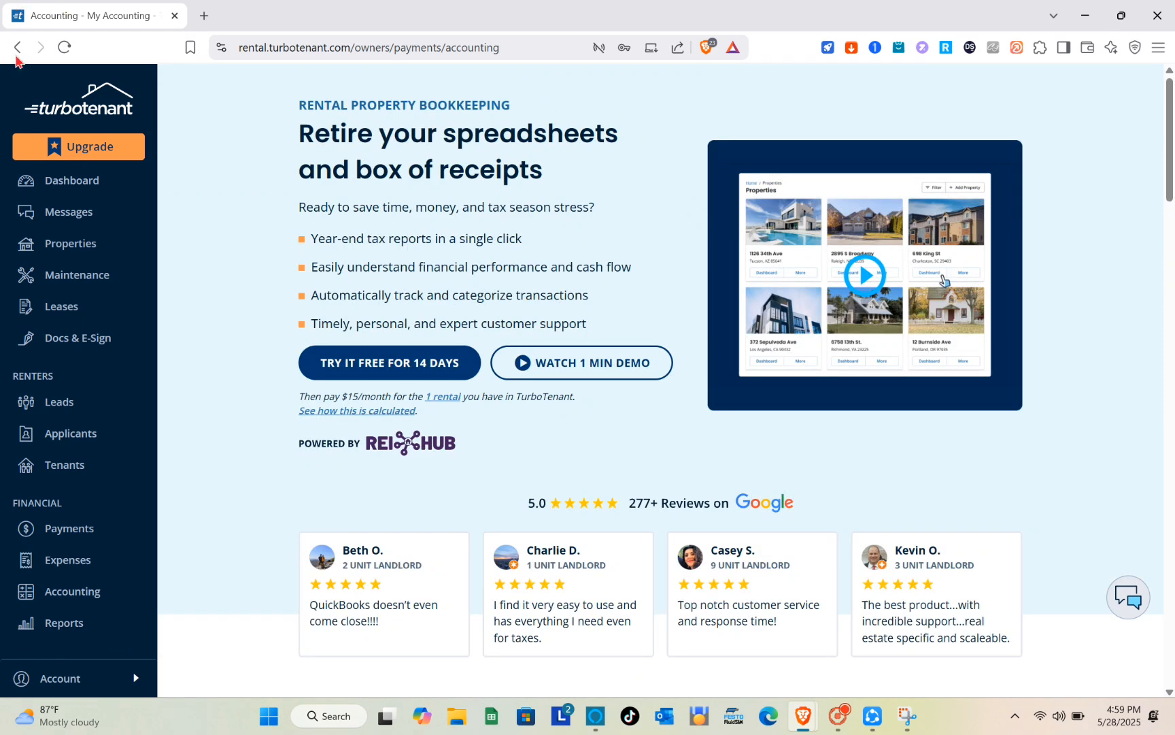
- Return to the rent collection setup, choose Methods outside of TurboTenant, and finish the rent payments setup
{"action": "left_click", "coordinate": [17, 47]}
{"action": "left_click", "coordinate": [534, 325]}
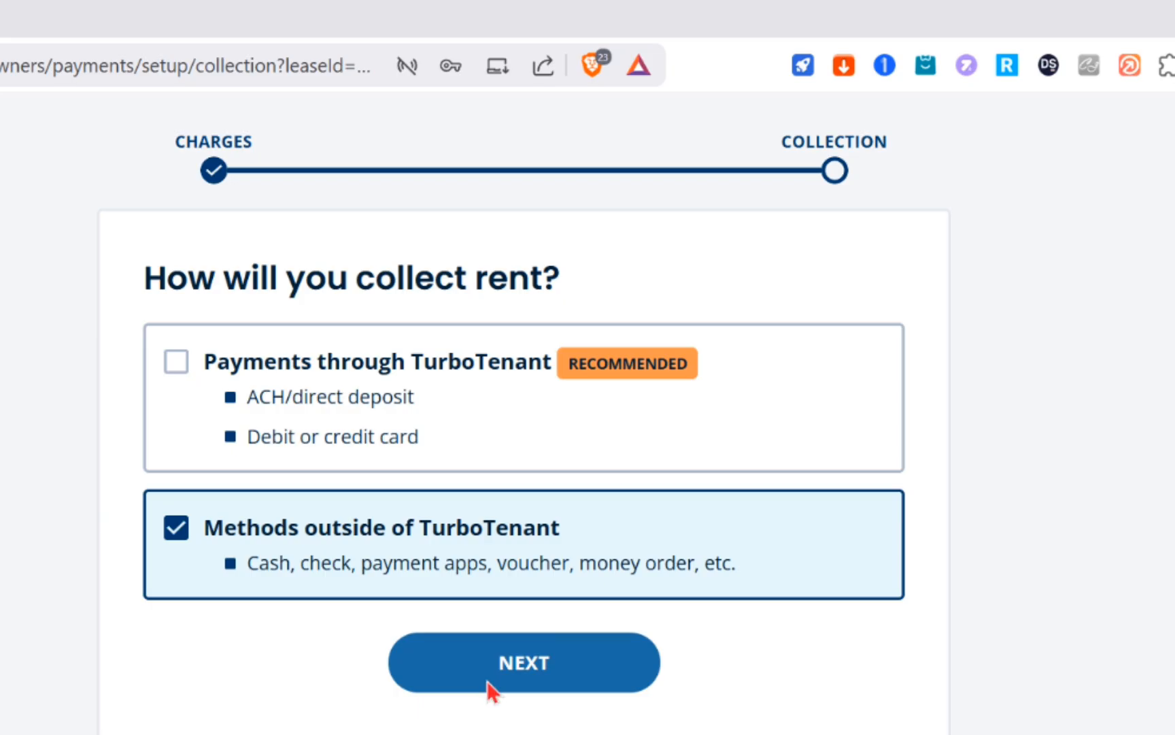
{"action": "left_click", "coordinate": [645, 401]}
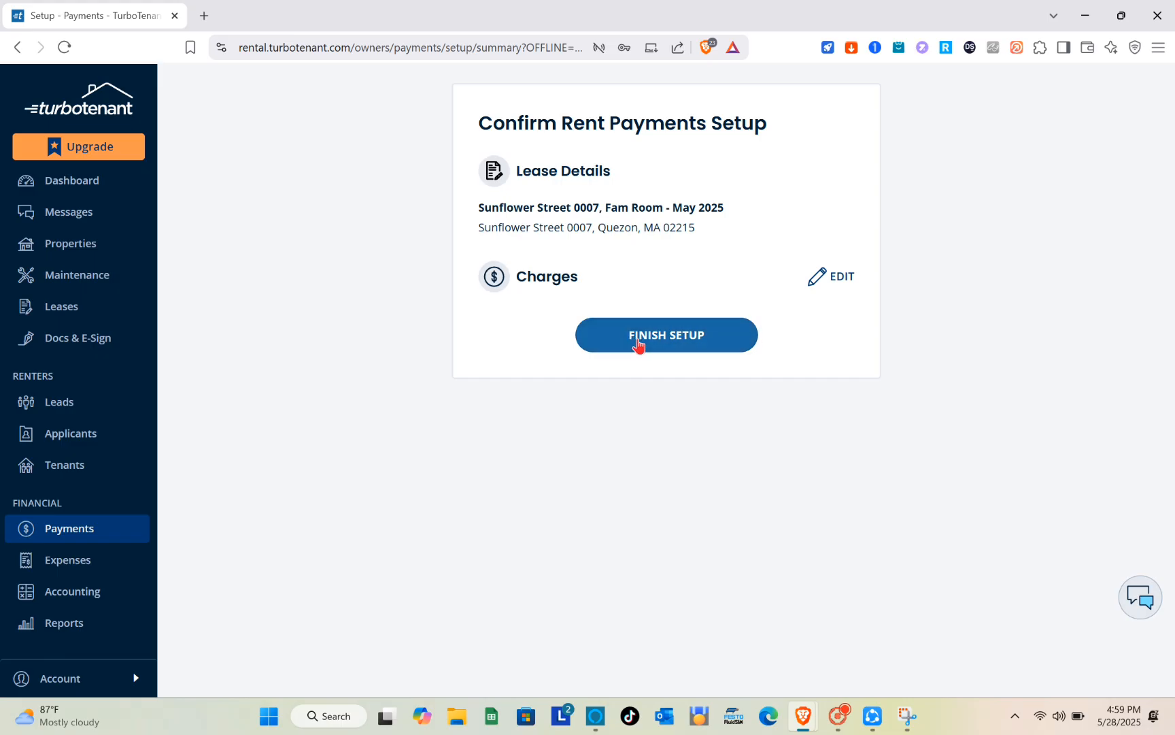
{"action": "left_click", "coordinate": [639, 345]}
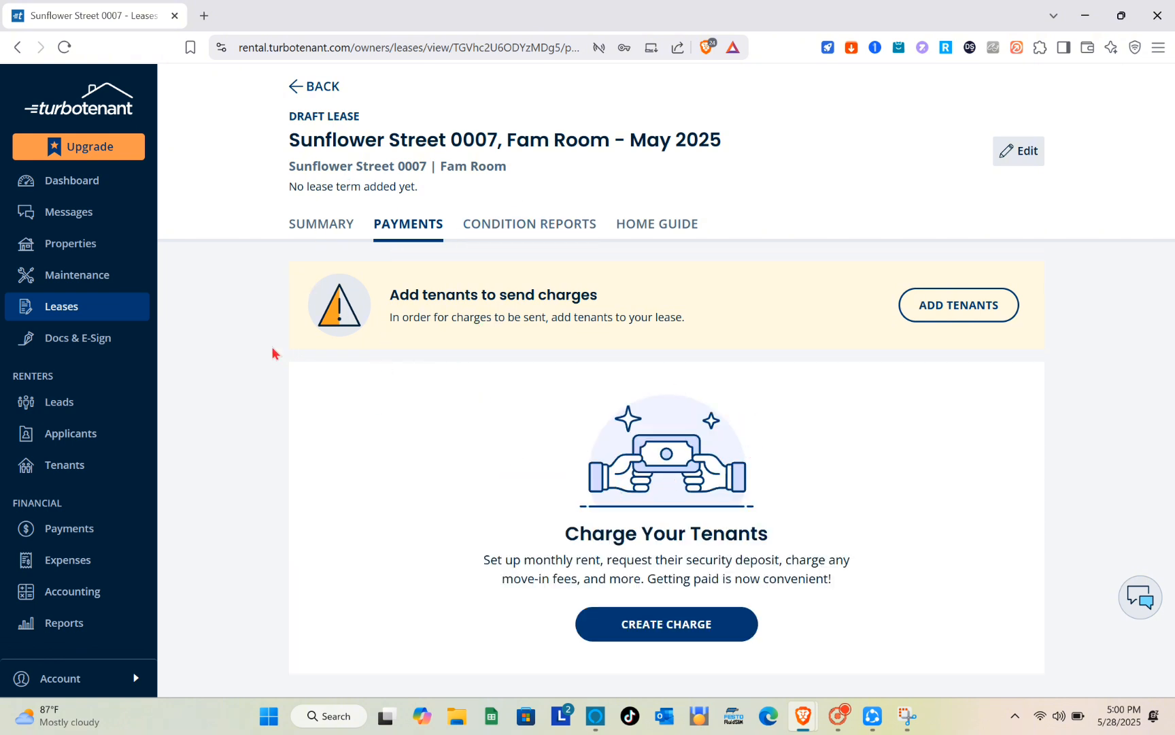
- View the accounting page again, and examine the available Income, Cash Flow, Performance, Assets and Taxes reports
{"action": "scroll", "coordinate": [68, 476], "scroll_direction": "down", "scroll_amount": 2}
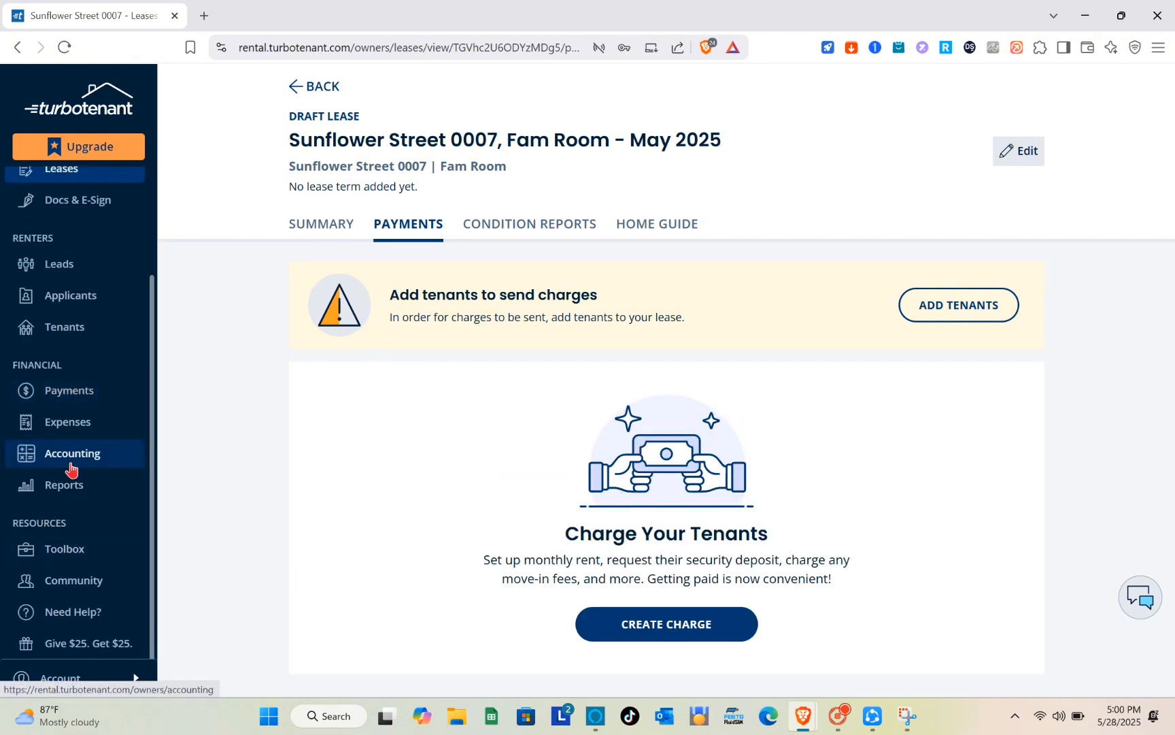
{"action": "left_click", "coordinate": [70, 466]}
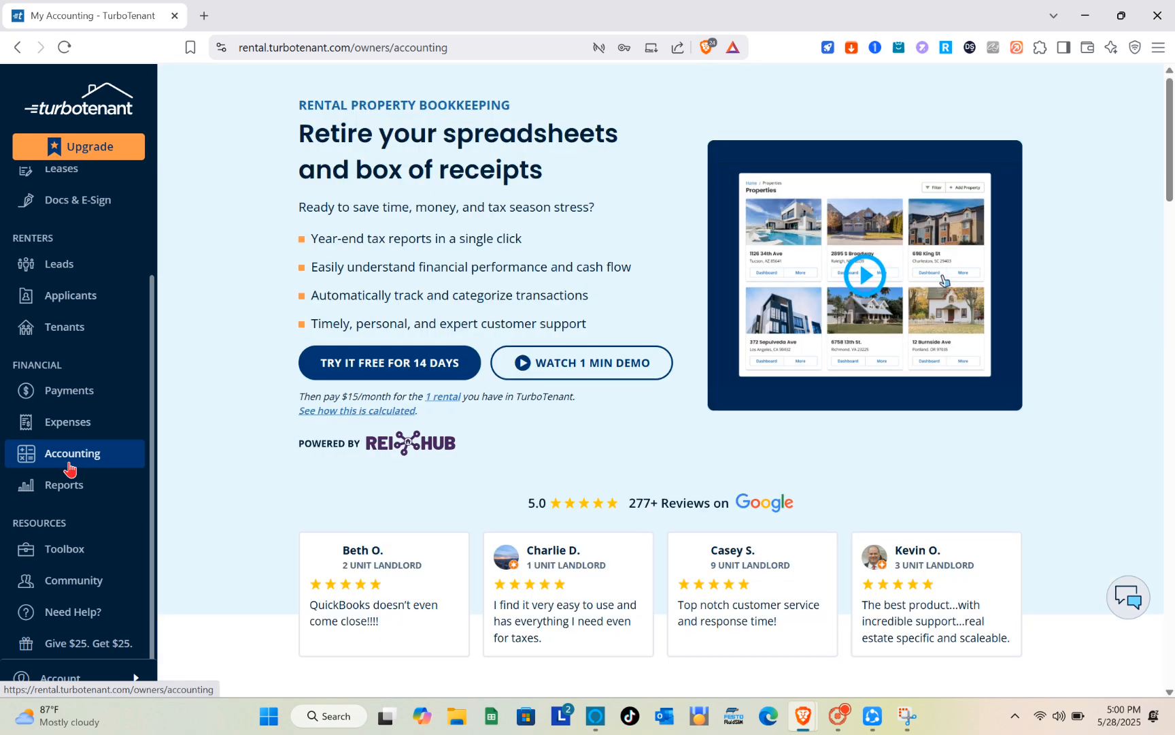
{"action": "left_click", "coordinate": [39, 490]}
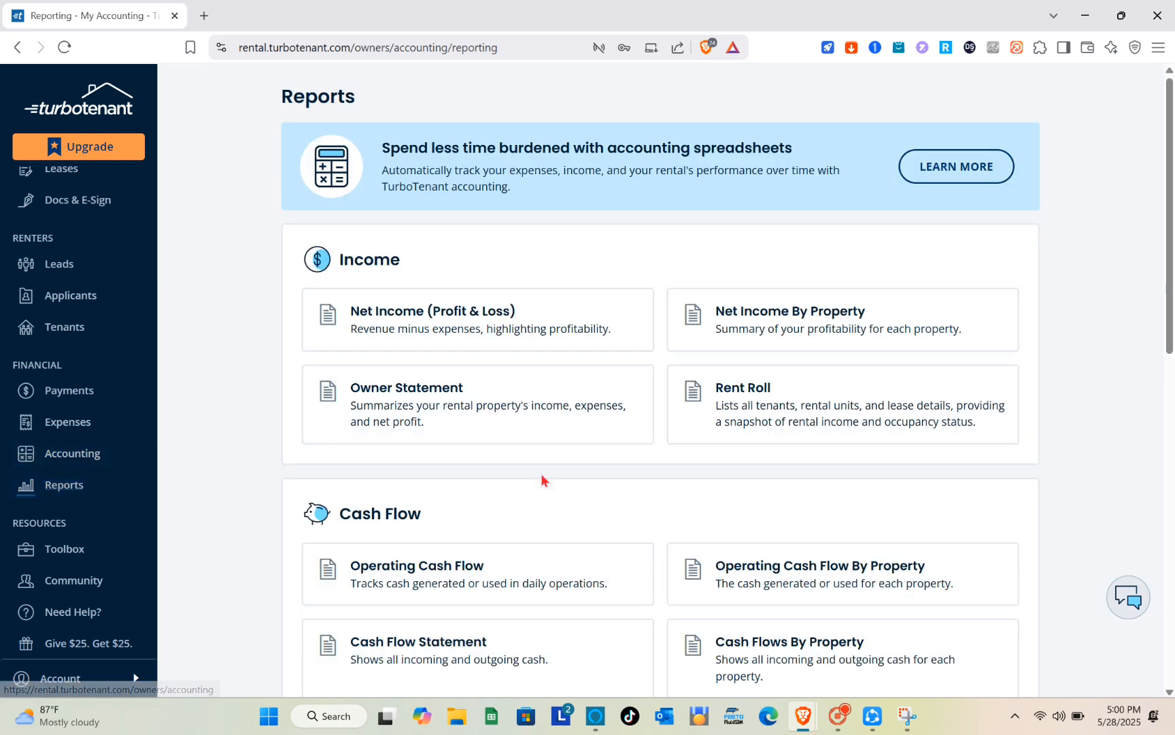
{"action": "scroll", "coordinate": [540, 474], "scroll_direction": "down", "scroll_amount": 8}
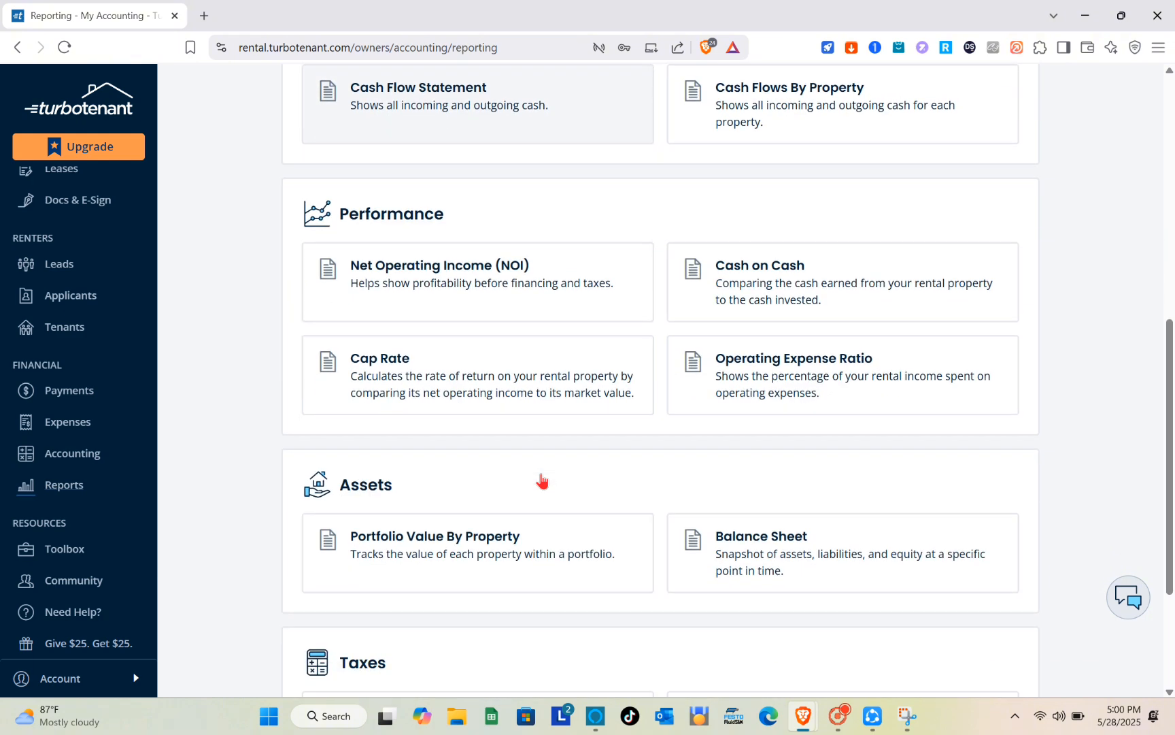
{"action": "scroll", "coordinate": [542, 480], "scroll_direction": "down", "scroll_amount": 2}
{"action": "scroll", "coordinate": [543, 481], "scroll_direction": "up", "scroll_amount": 10}
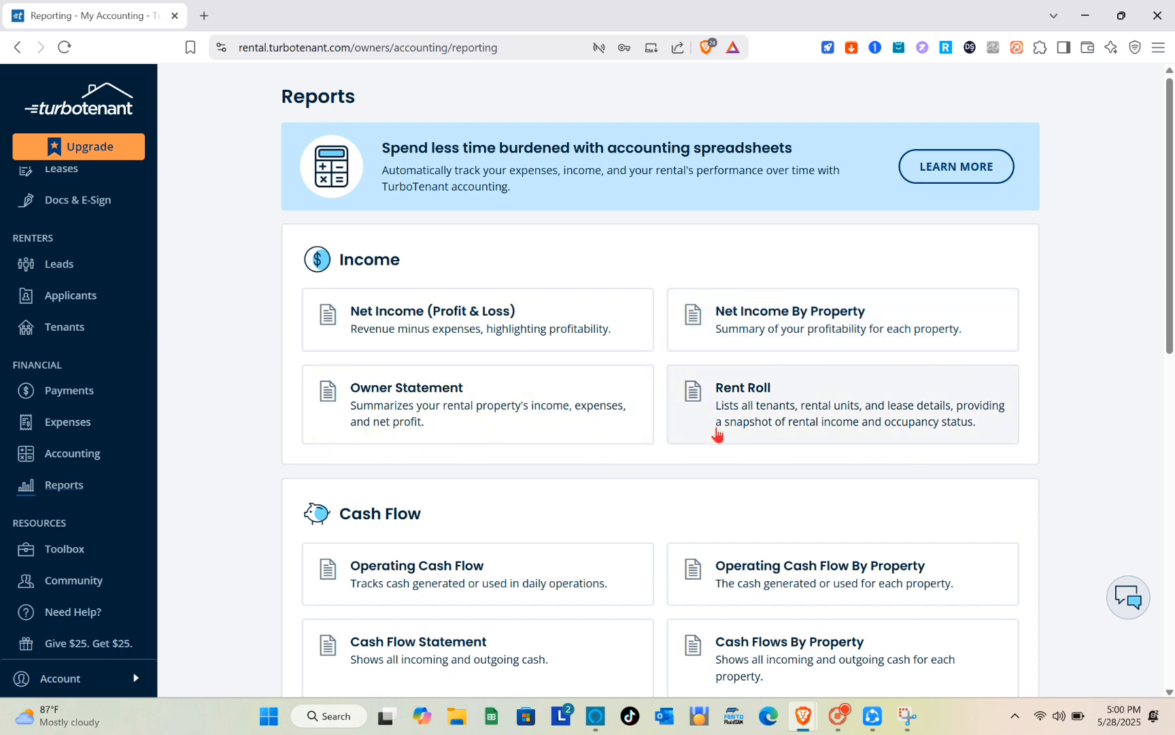
{"action": "scroll", "coordinate": [717, 434], "scroll_direction": "down", "scroll_amount": 4}
{"action": "scroll", "coordinate": [668, 478], "scroll_direction": "down", "scroll_amount": 1}
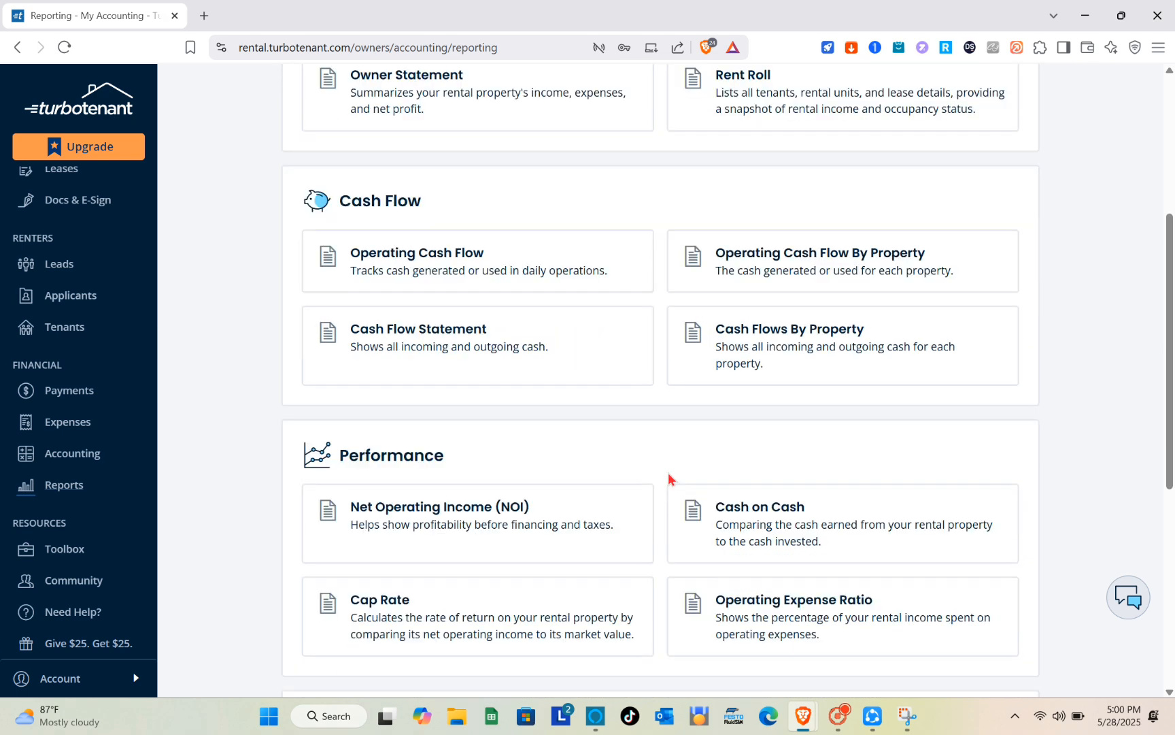
{"action": "scroll", "coordinate": [668, 478], "scroll_direction": "down", "scroll_amount": 5}
{"action": "scroll", "coordinate": [669, 478], "scroll_direction": "down", "scroll_amount": 2}
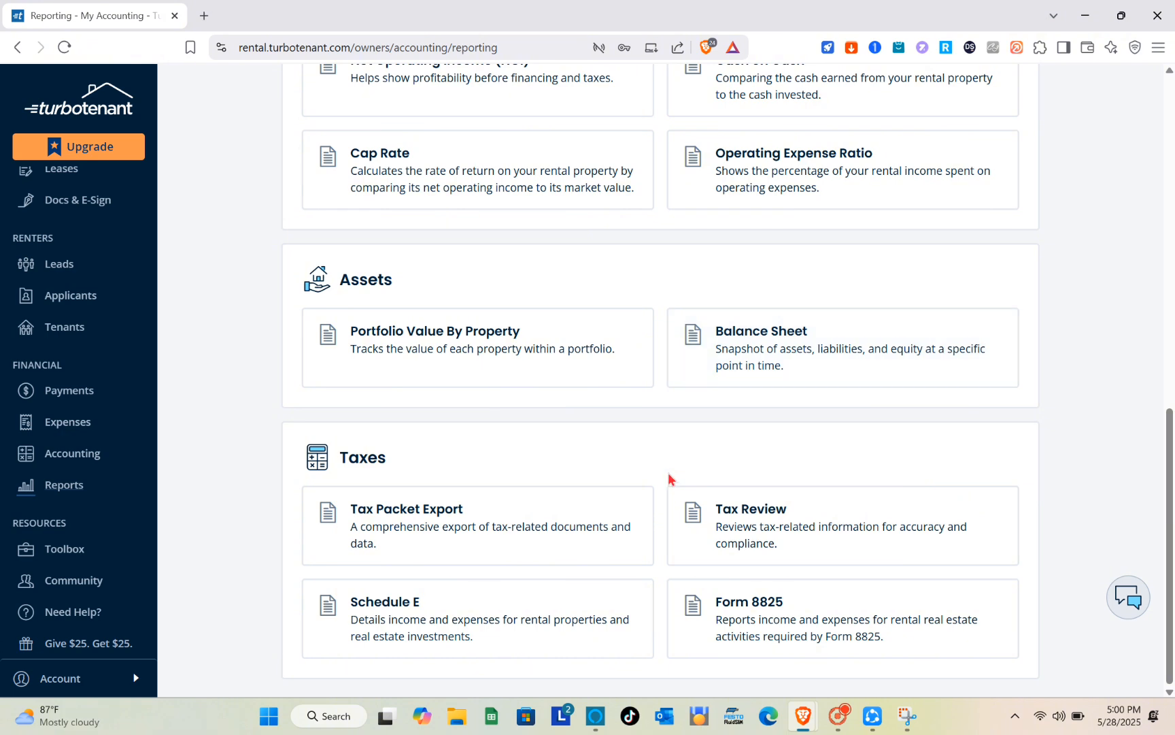
{"action": "scroll", "coordinate": [668, 478], "scroll_direction": "up", "scroll_amount": 11}
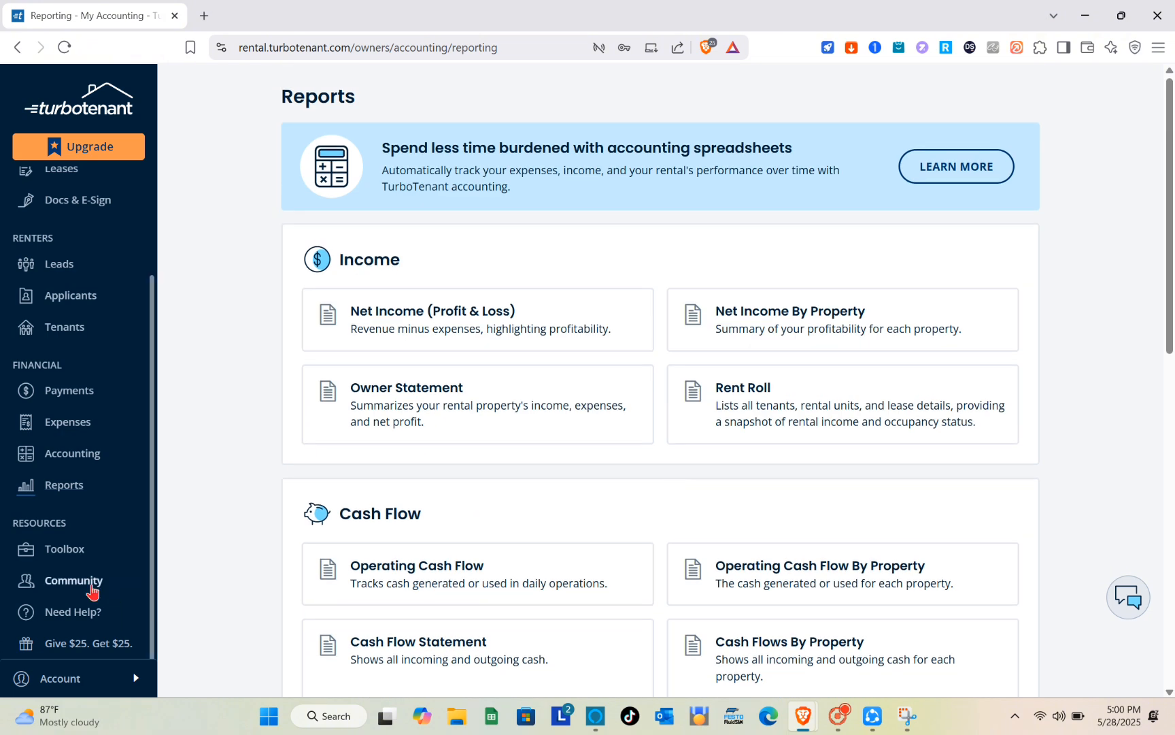
- Open the upgrade plans and compare the Pro and Premium features for vacancy, leases, payments and support
{"action": "left_click", "coordinate": [110, 484]}
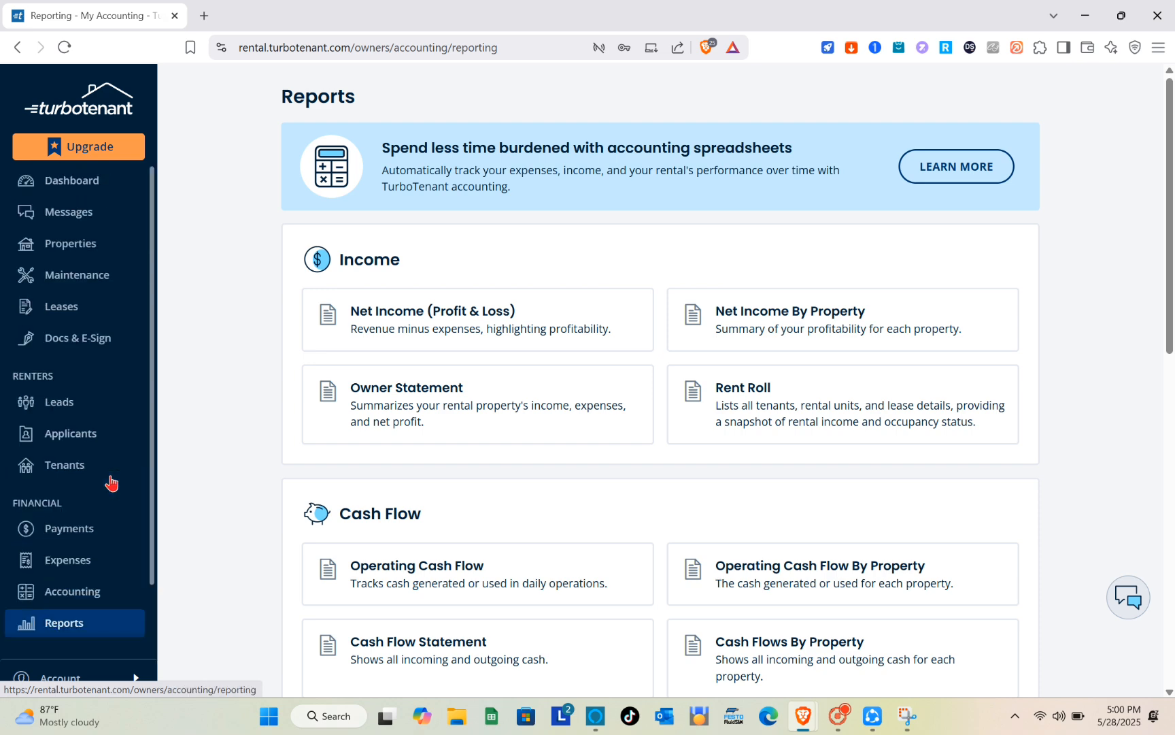
{"action": "left_click", "coordinate": [124, 154]}
{"action": "scroll", "coordinate": [527, 386], "scroll_direction": "down", "scroll_amount": 7}
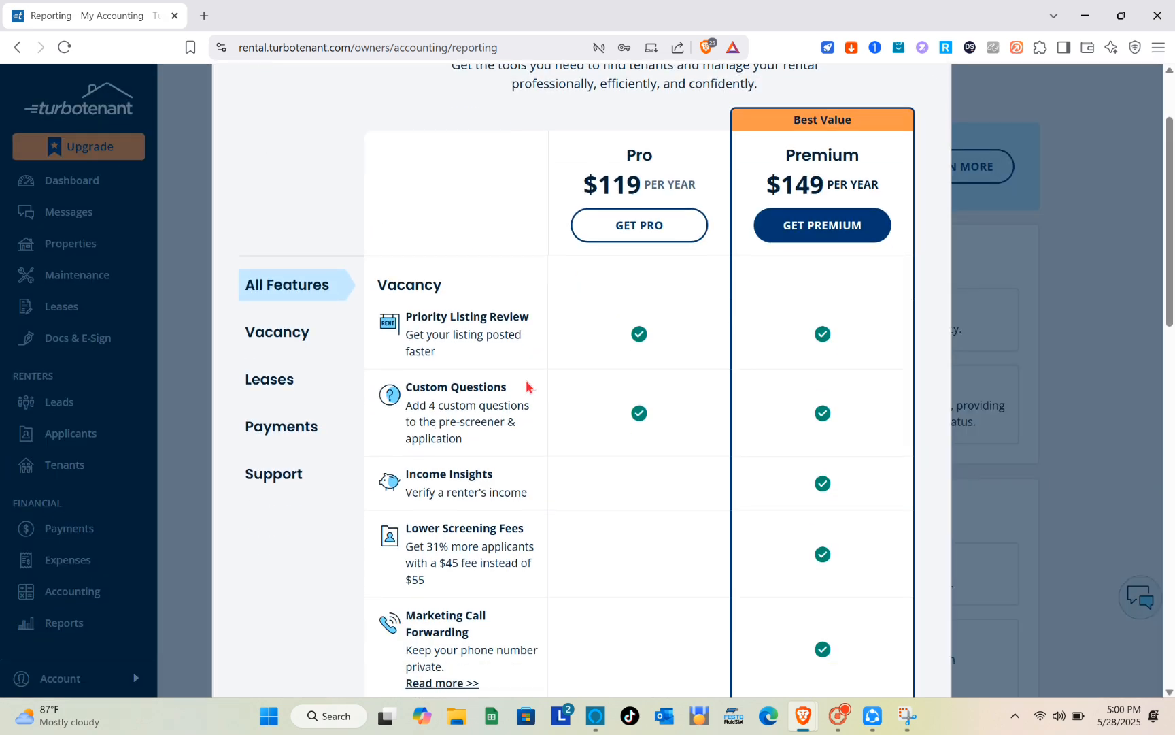
{"action": "scroll", "coordinate": [527, 387], "scroll_direction": "down", "scroll_amount": 6}
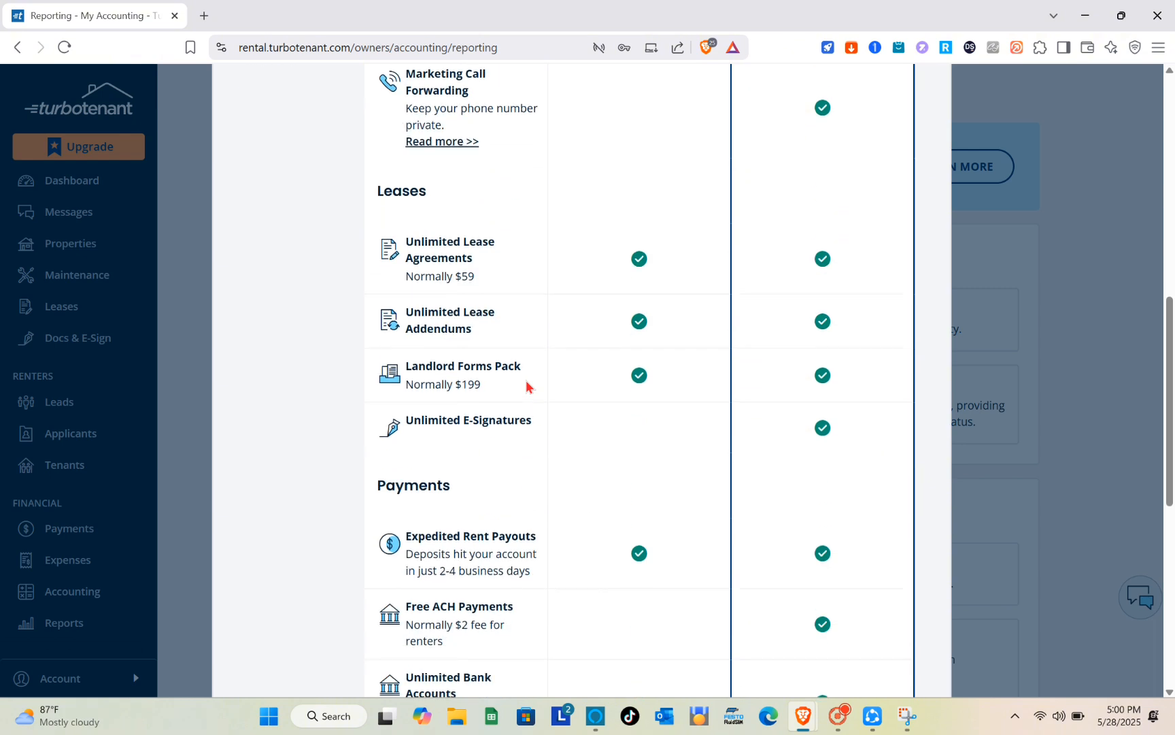
{"action": "scroll", "coordinate": [527, 386], "scroll_direction": "down", "scroll_amount": 4}
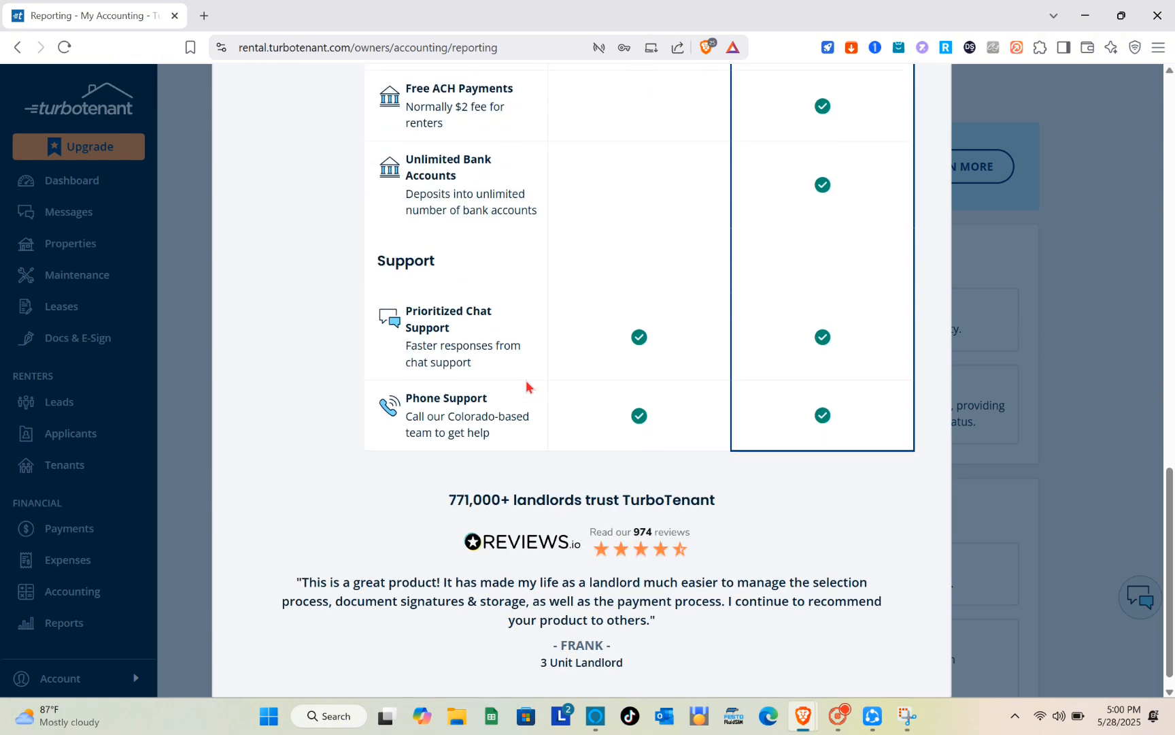
{"action": "scroll", "coordinate": [527, 387], "scroll_direction": "down", "scroll_amount": 1}
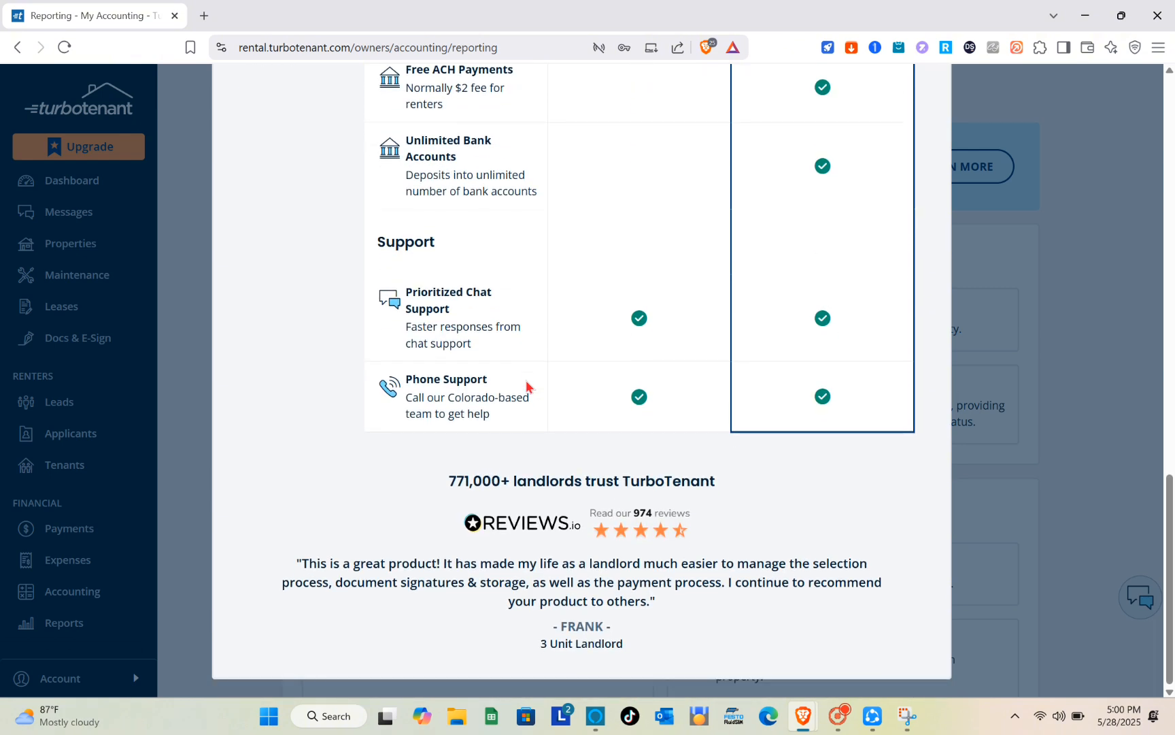
{"action": "scroll", "coordinate": [527, 386], "scroll_direction": "up", "scroll_amount": 15}
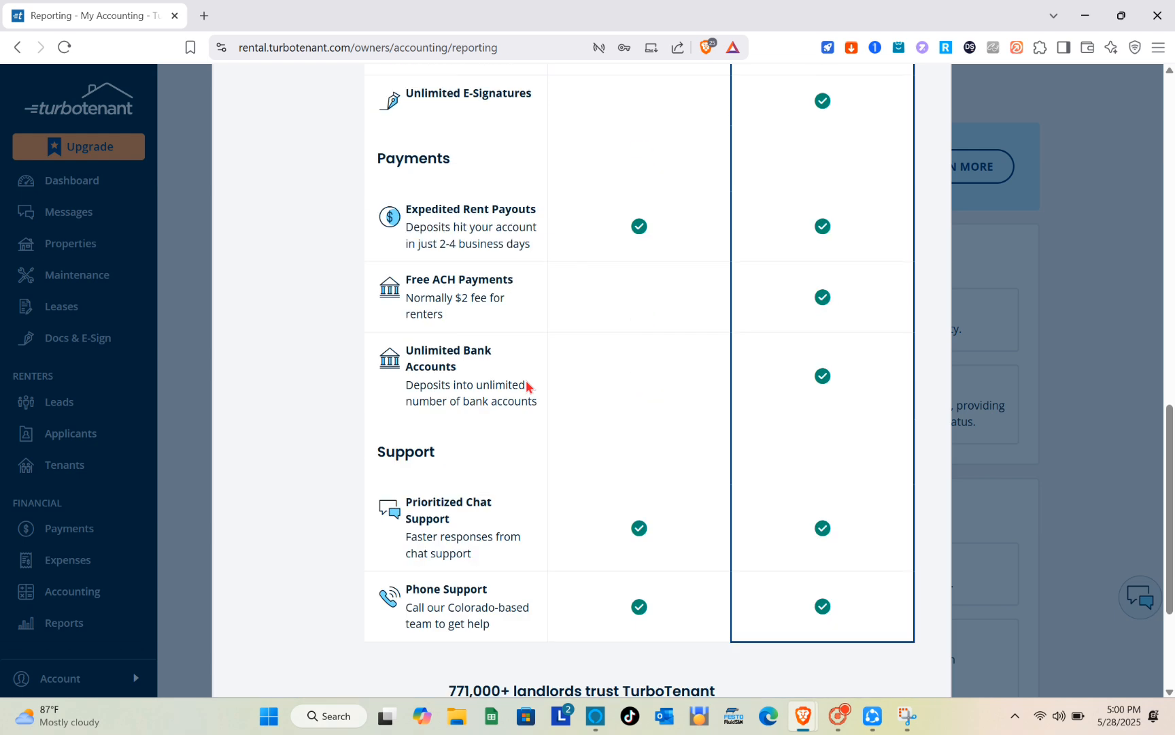